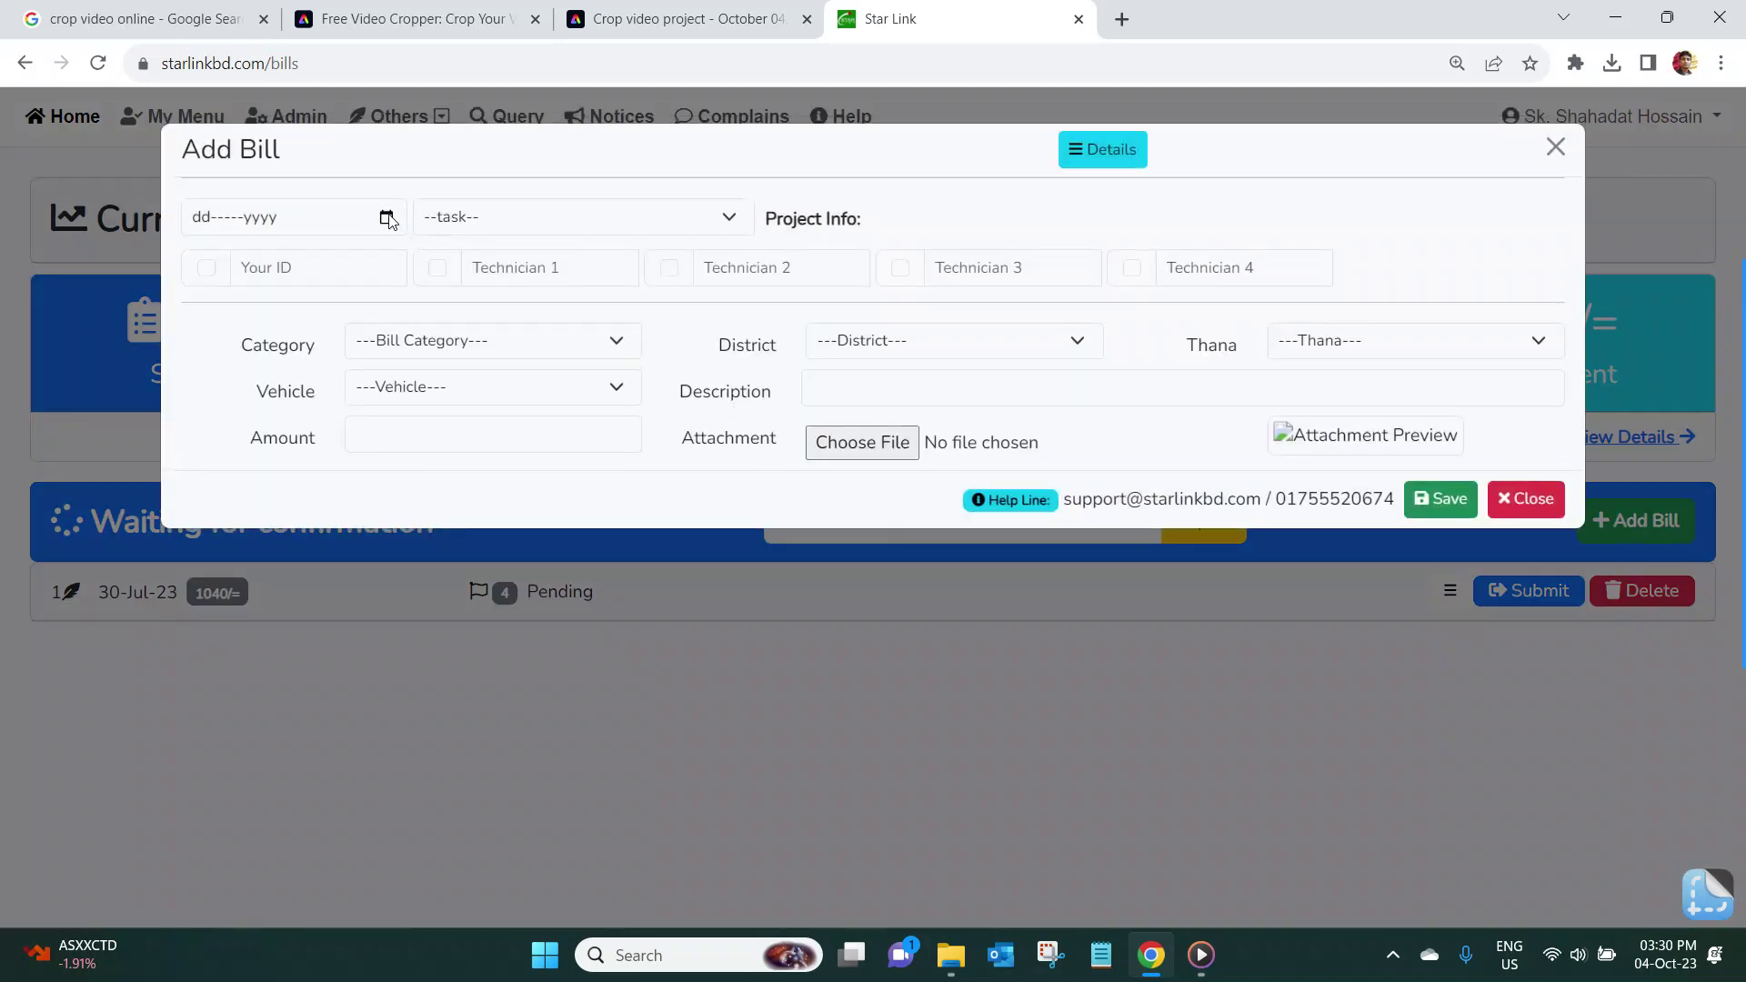
Step: Date the bill 03-Oct-2023 for the KSBRBK || GP ANIC Project task, with category DA, district Dhaka and thana Gulshan
{"action": "left_click", "coordinate": [388, 219]}
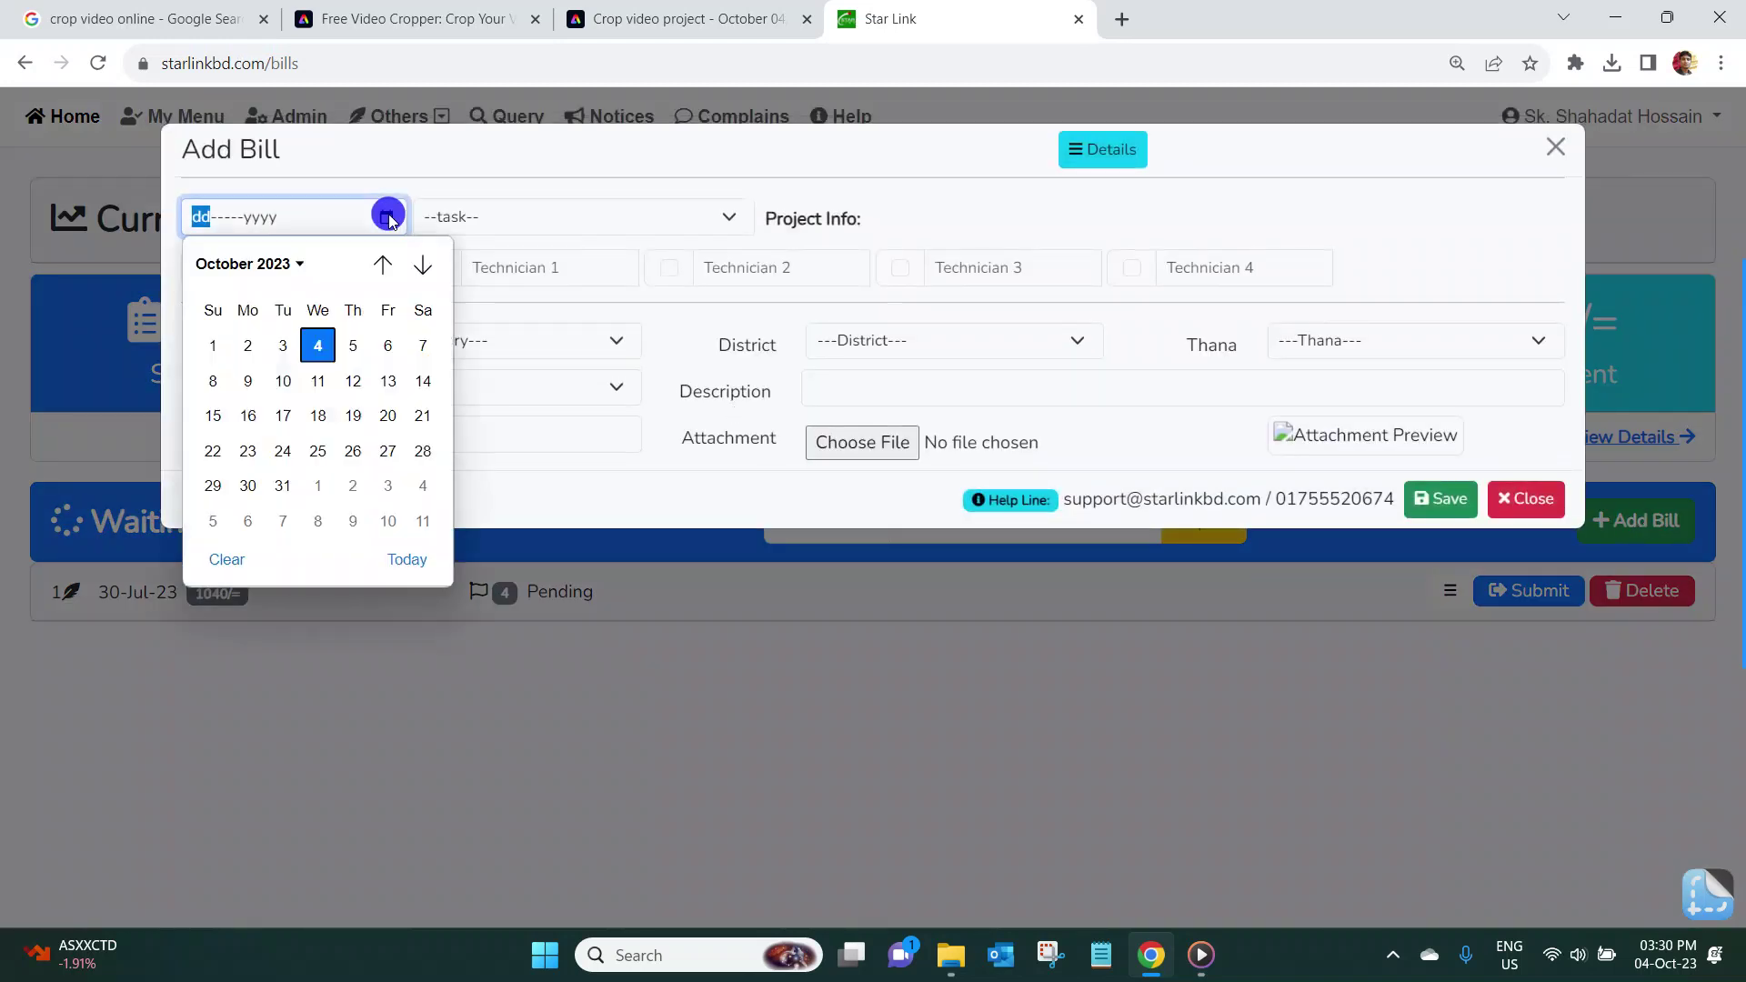
{"action": "left_click", "coordinate": [283, 345]}
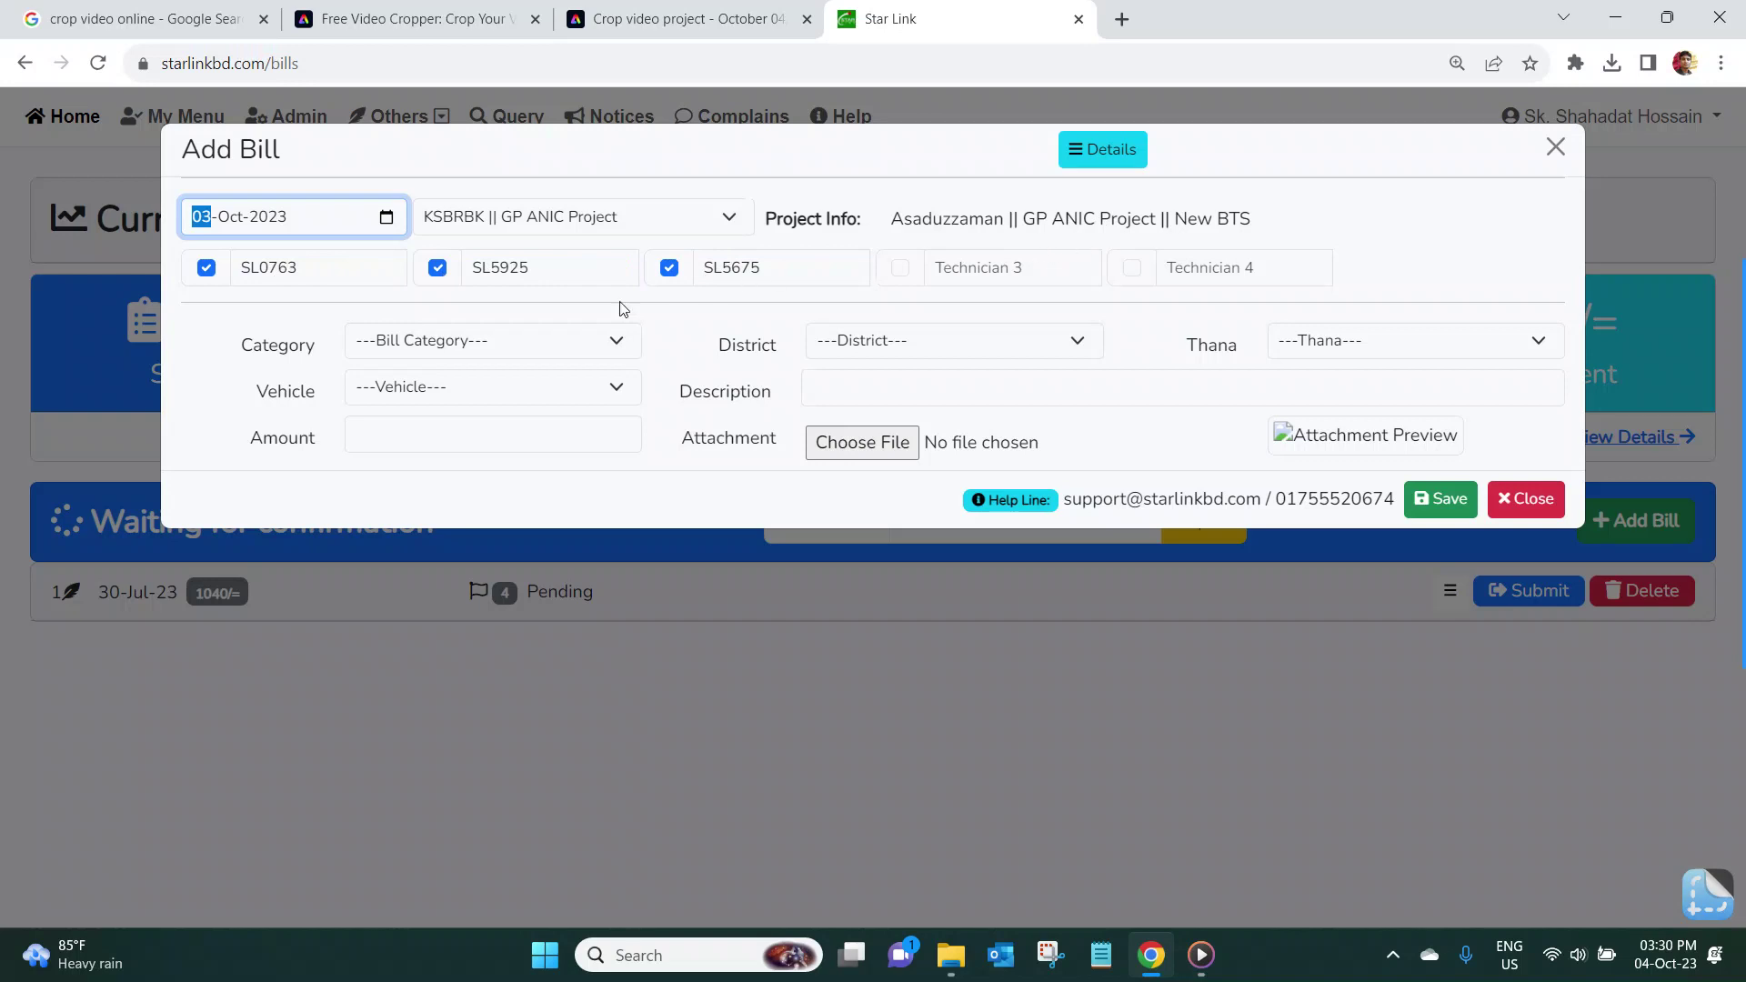
{"action": "left_click", "coordinate": [573, 347]}
{"action": "left_click", "coordinate": [518, 429]}
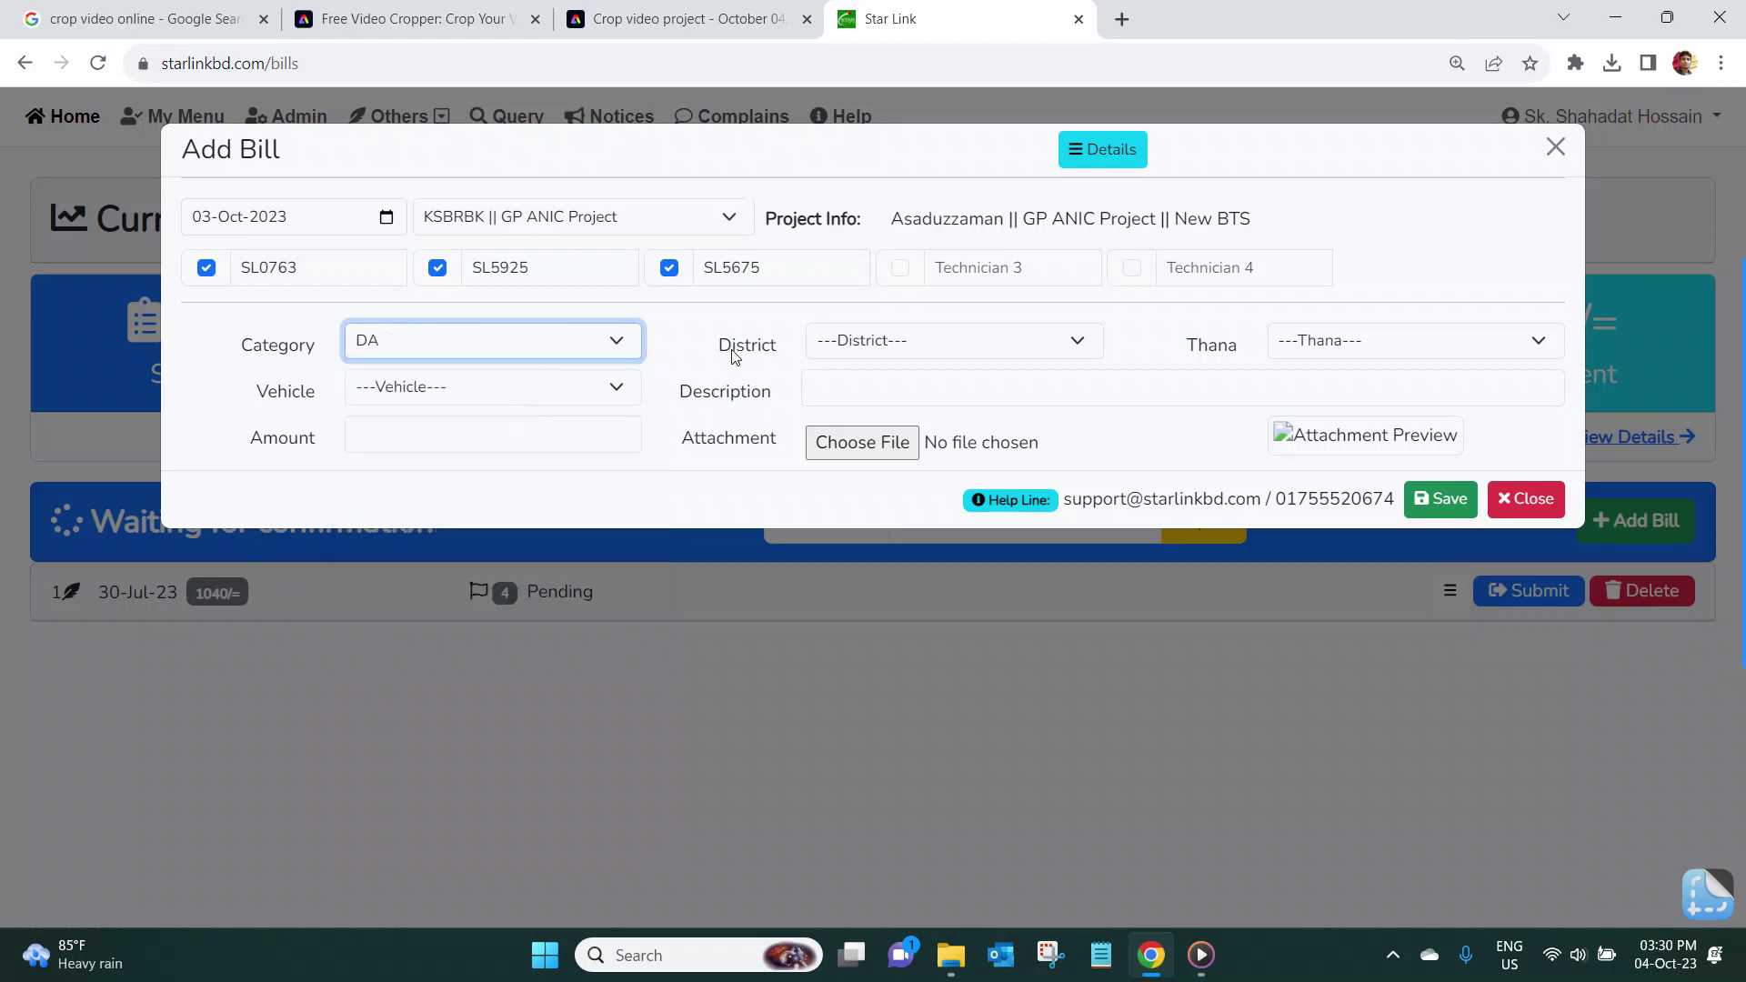
{"action": "left_click", "coordinate": [963, 347]}
{"action": "left_click", "coordinate": [909, 409]}
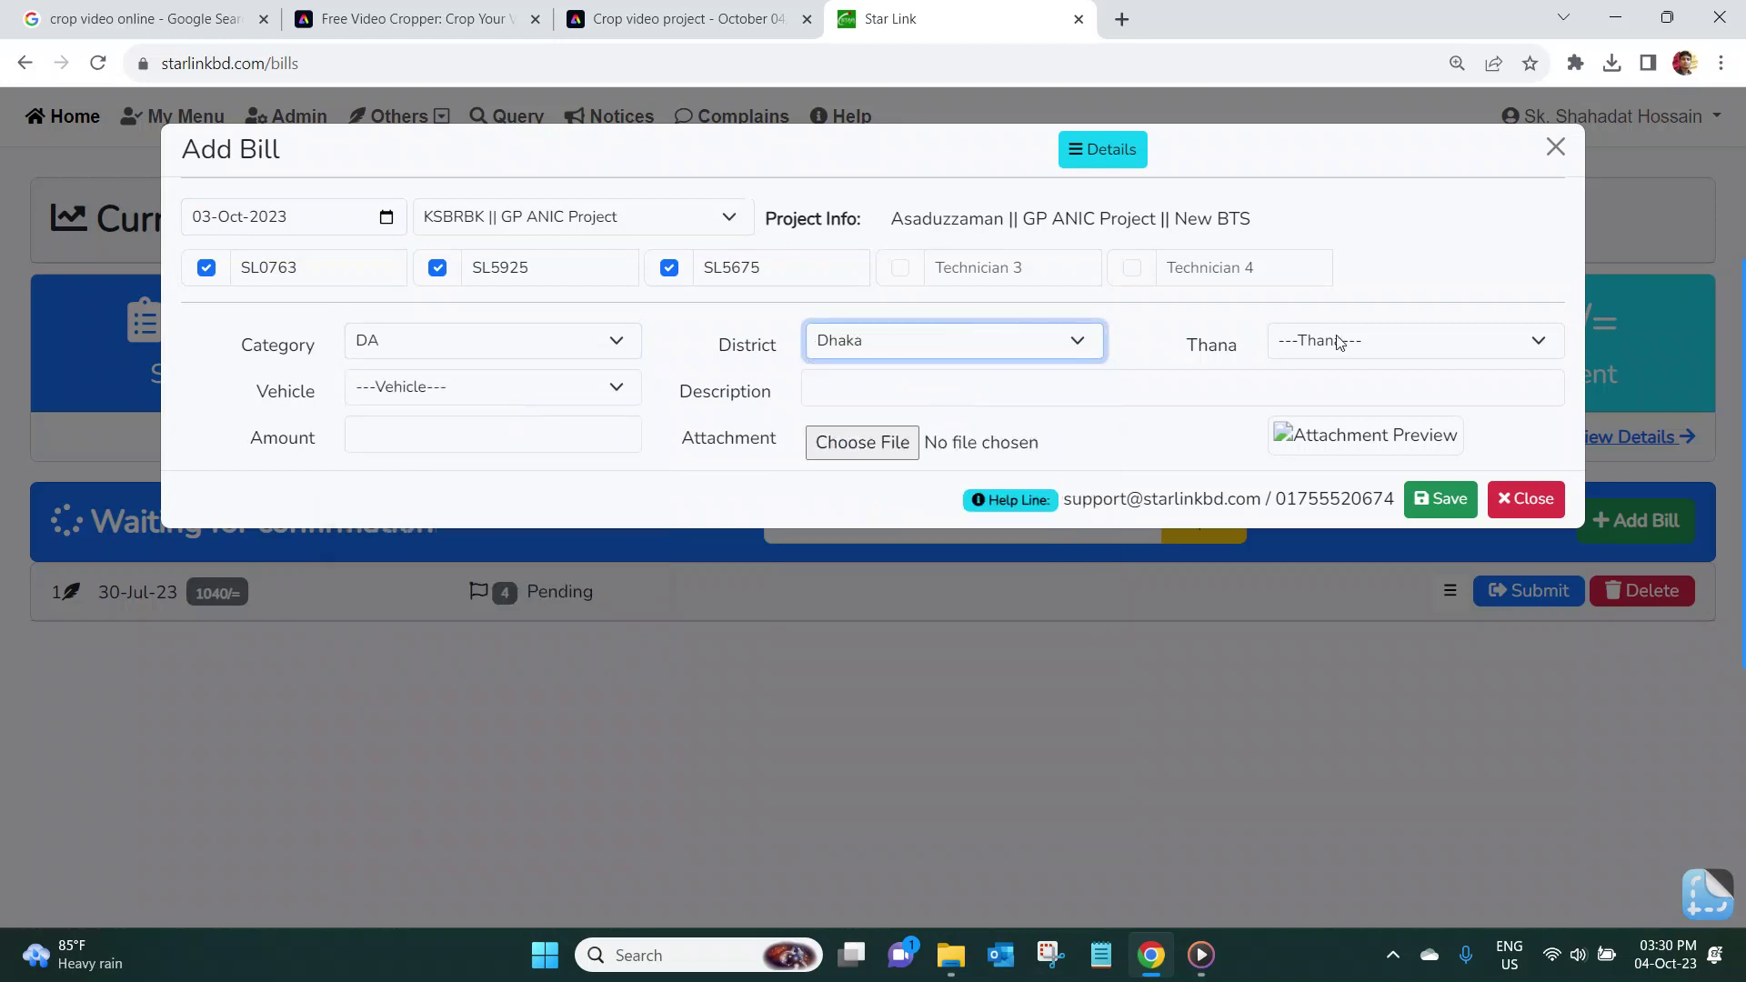
{"action": "left_click", "coordinate": [1339, 342]}
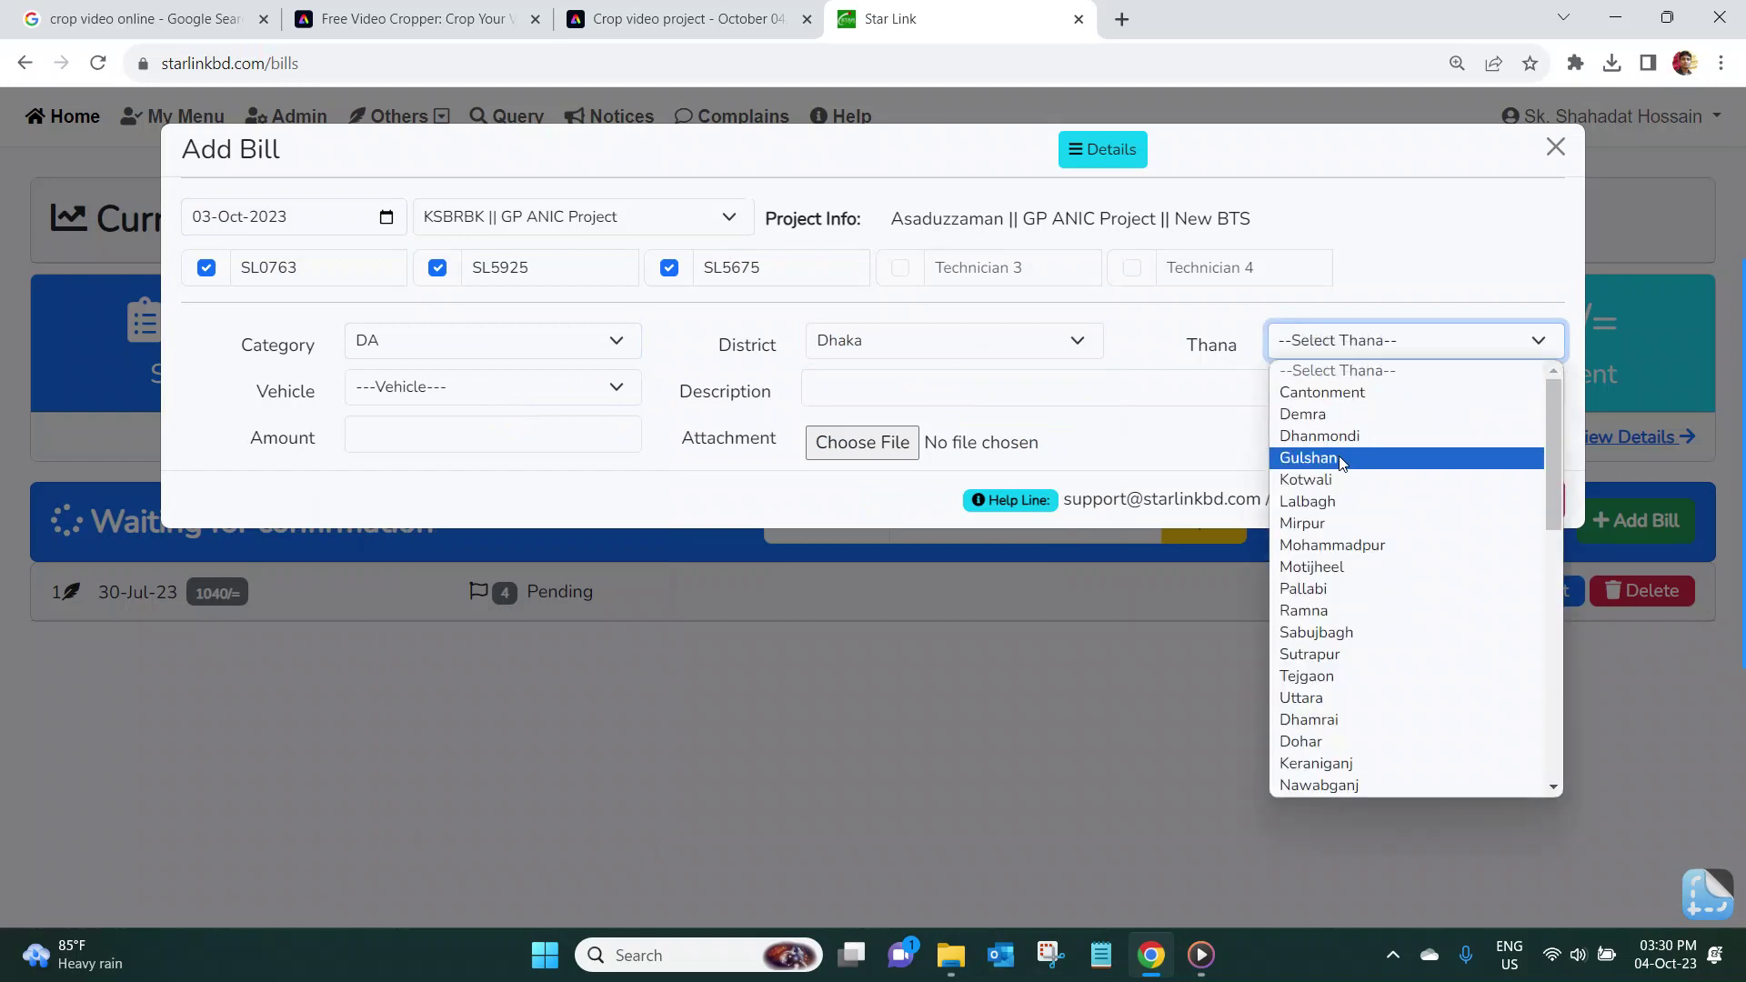
{"action": "left_click", "coordinate": [1337, 457]}
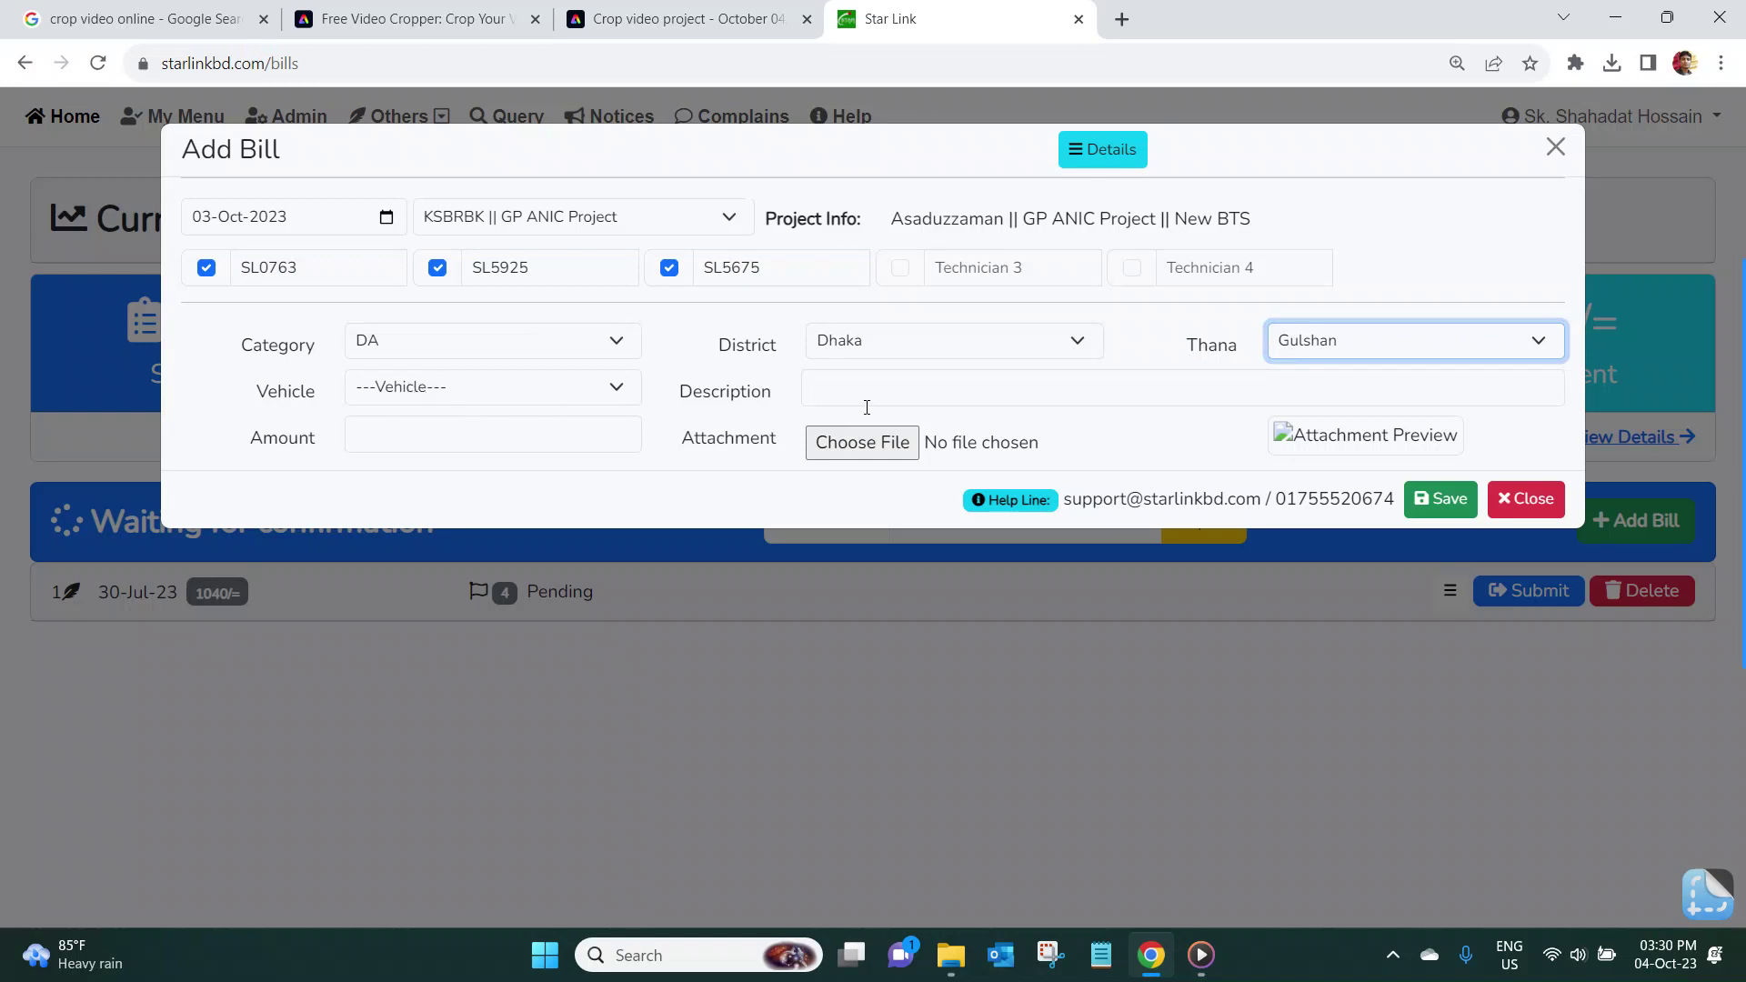
Step: Enter an amount of 1200 for the DA bill, save it and check the invoice amount
{"action": "left_click", "coordinate": [529, 442]}
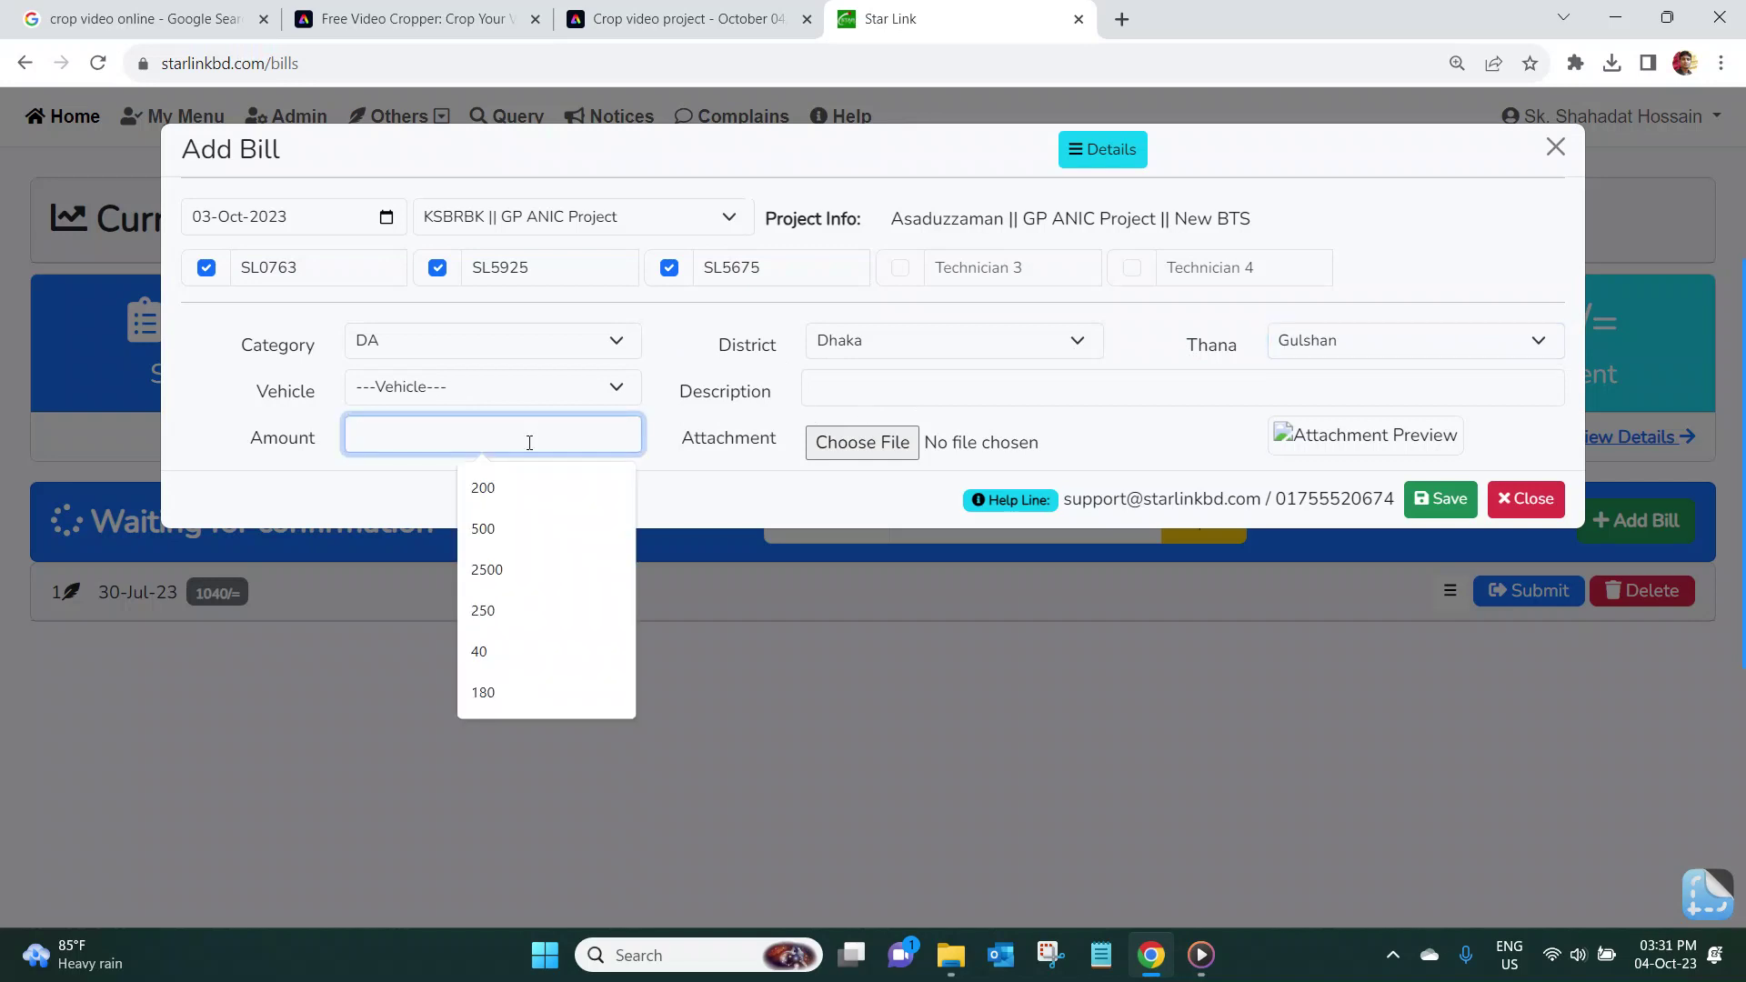
{"action": "type", "text": "1200"}
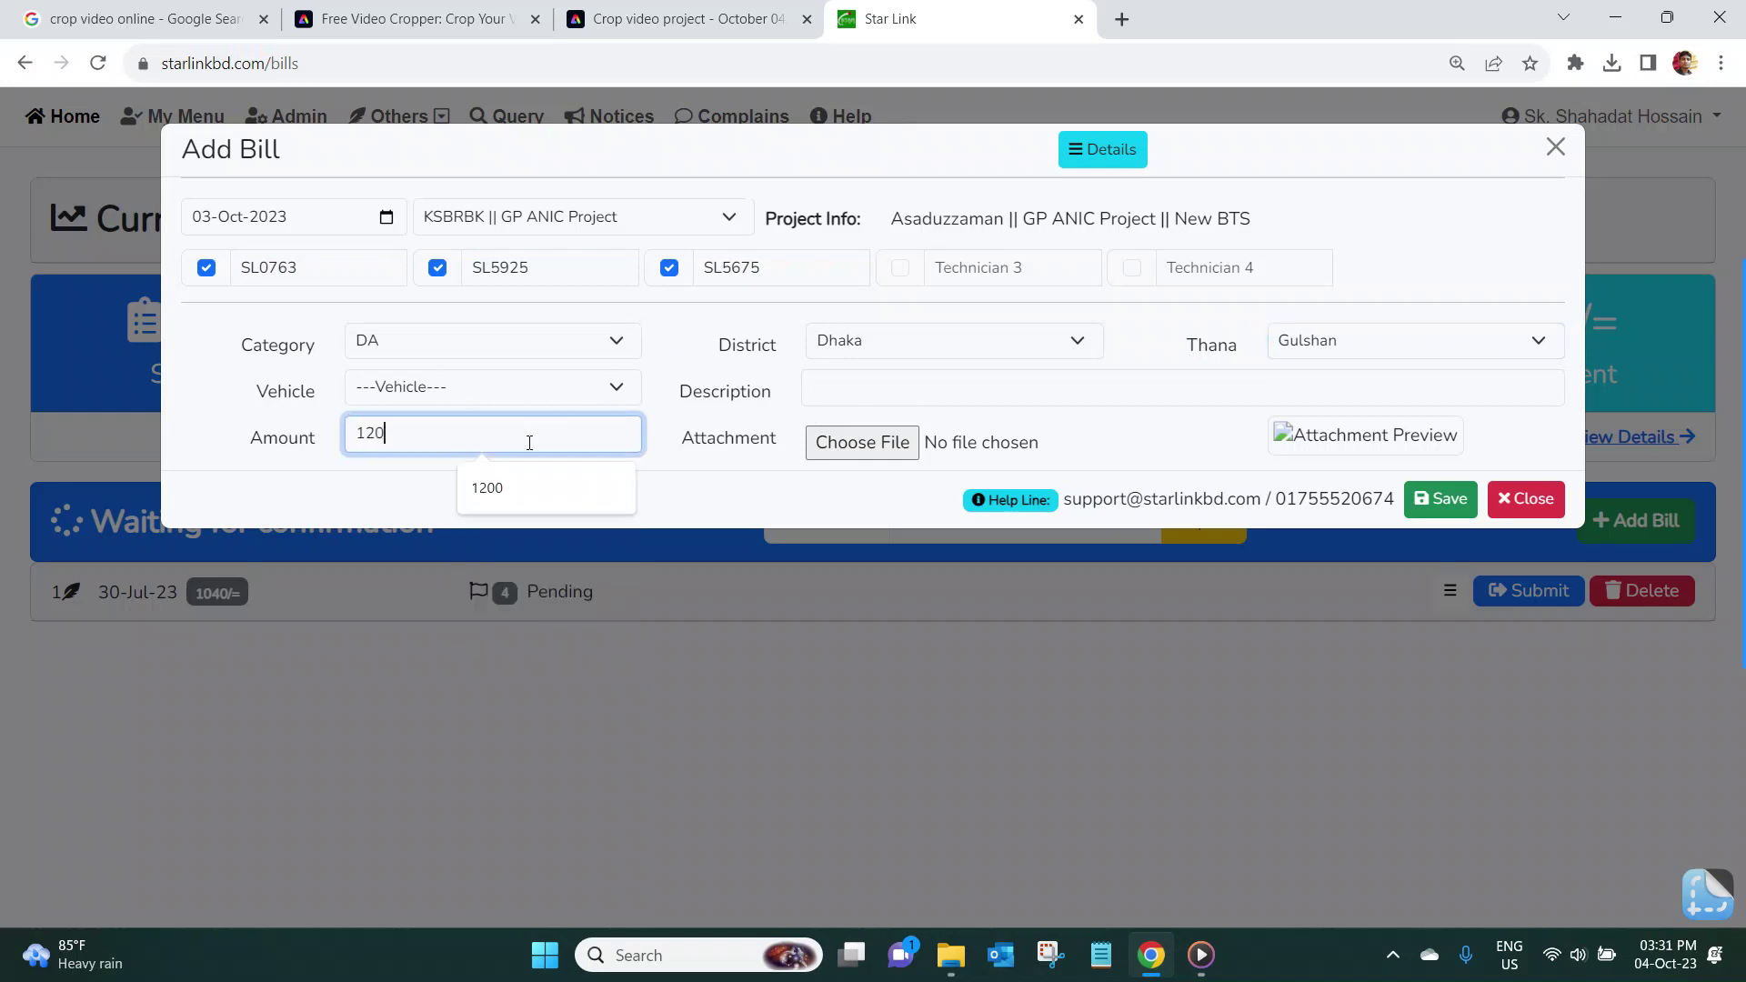
{"action": "left_click", "coordinate": [600, 484]}
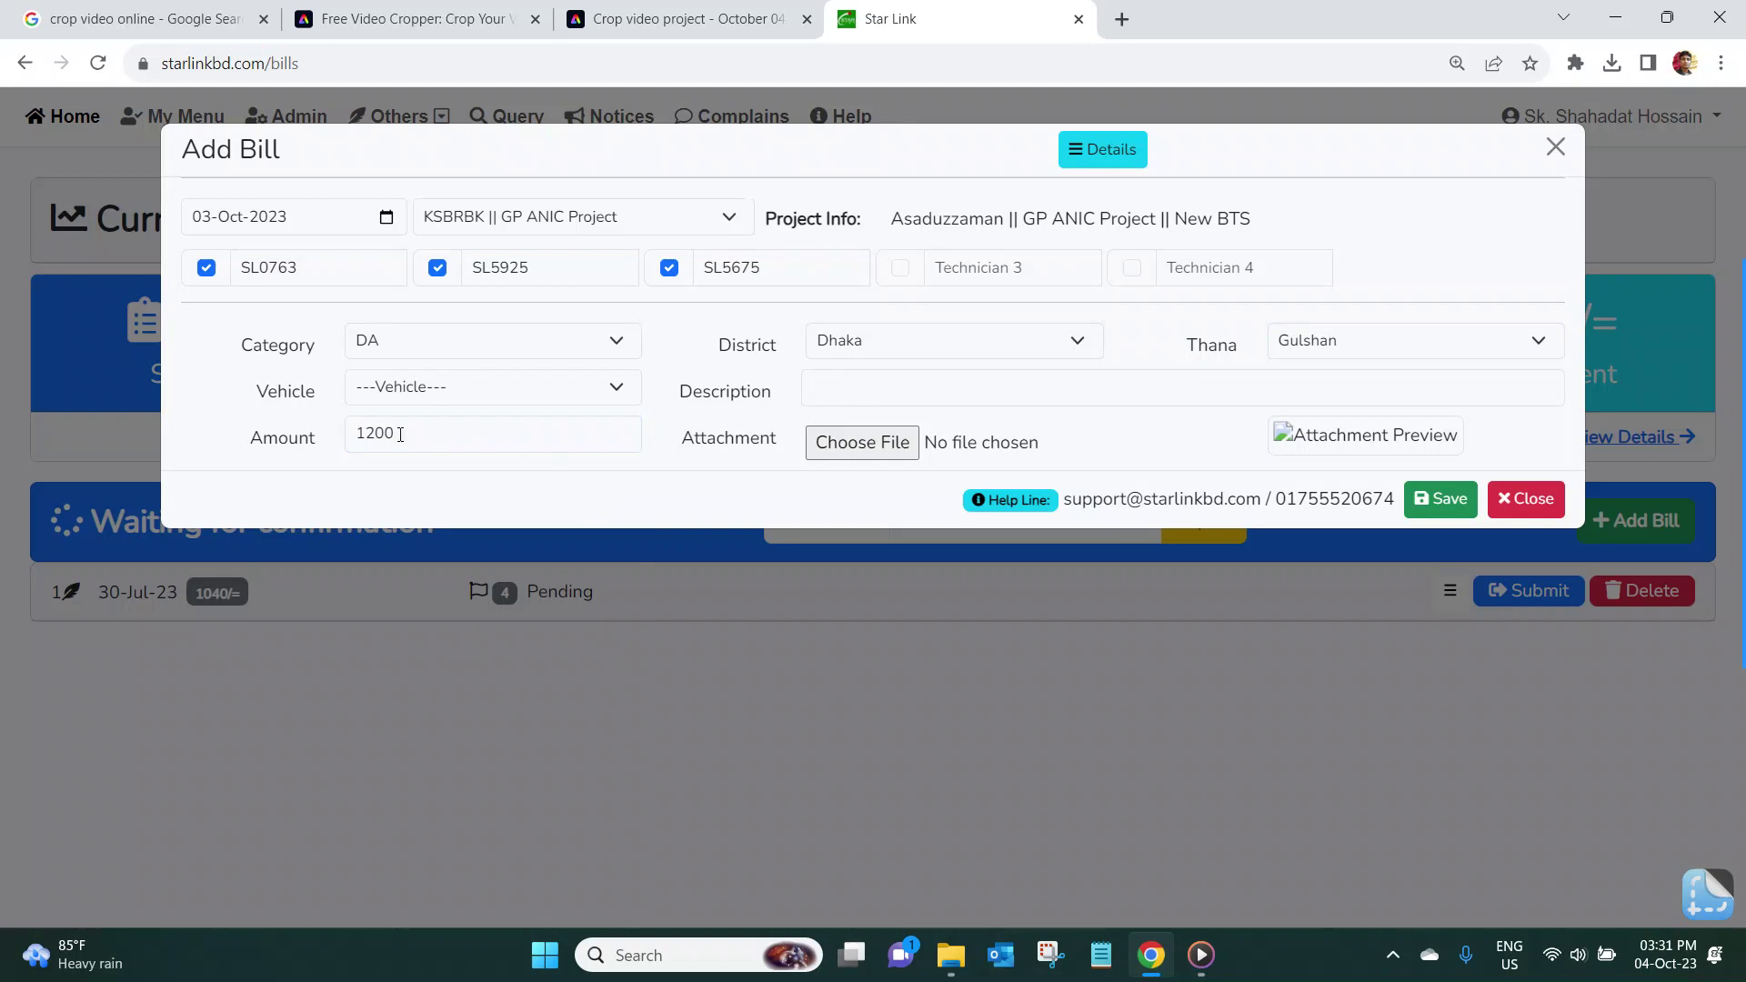
{"action": "left_click", "coordinate": [1435, 505]}
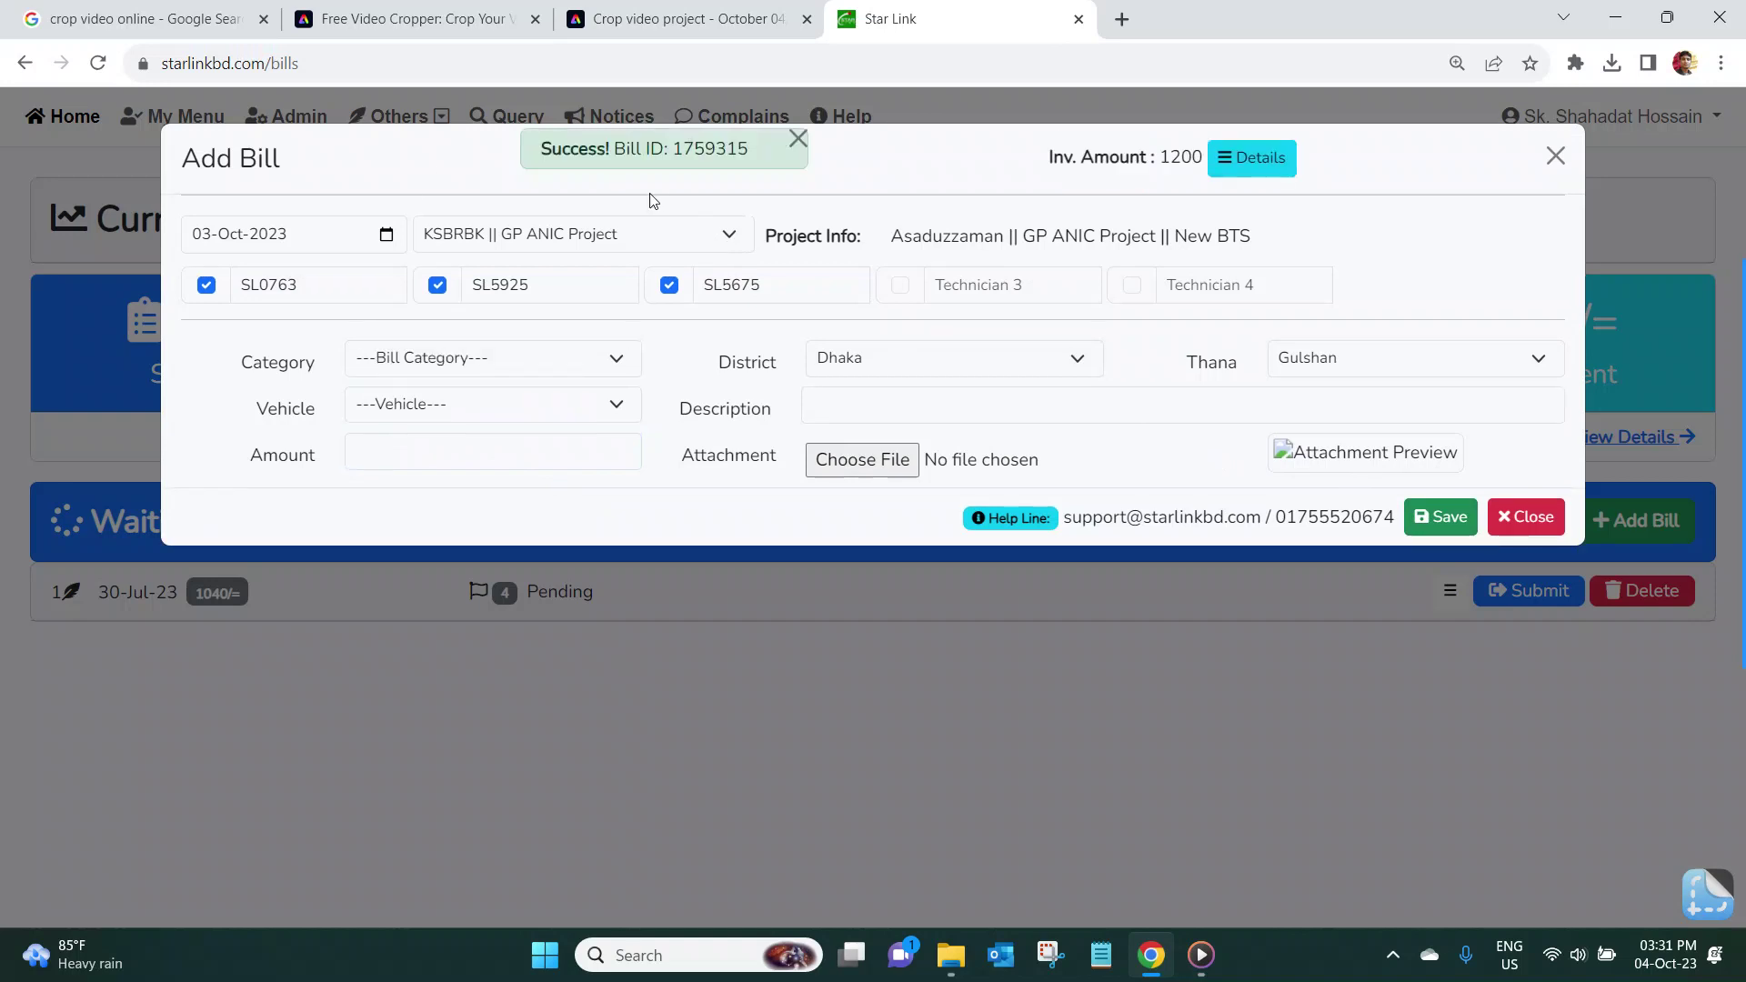
{"action": "left_click_drag", "start_coordinate": [1107, 148], "coordinate": [1184, 150]}
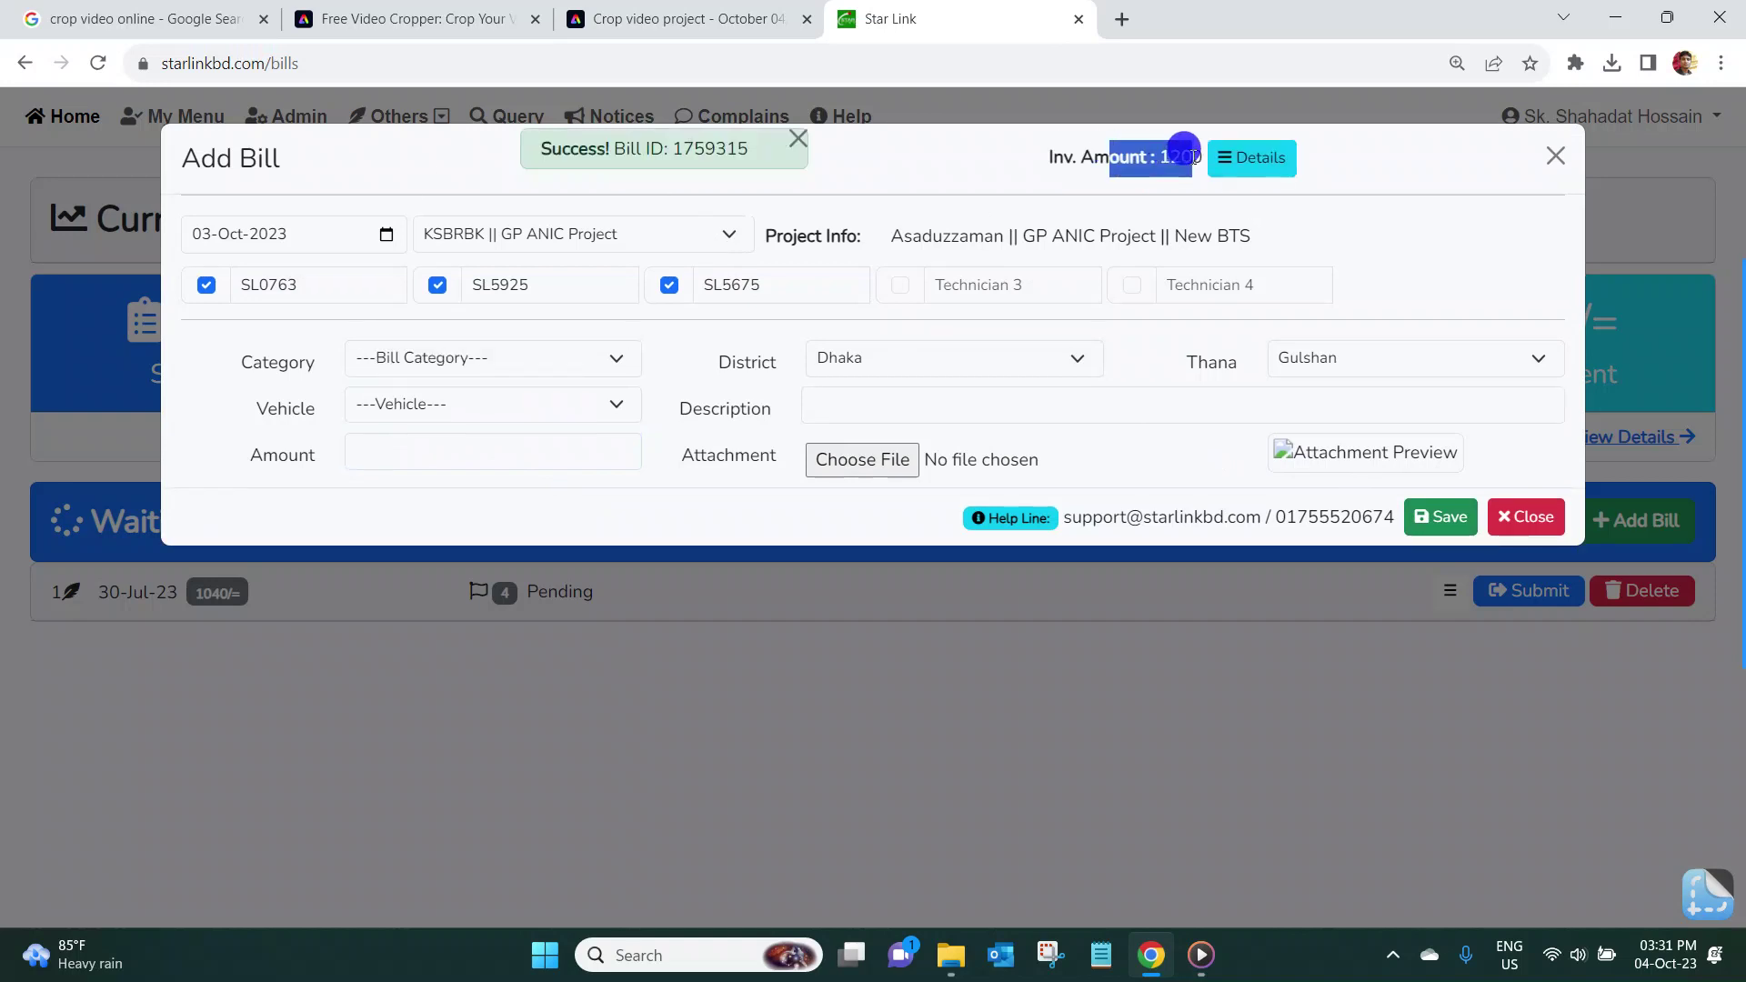
{"action": "left_click", "coordinate": [1137, 154]}
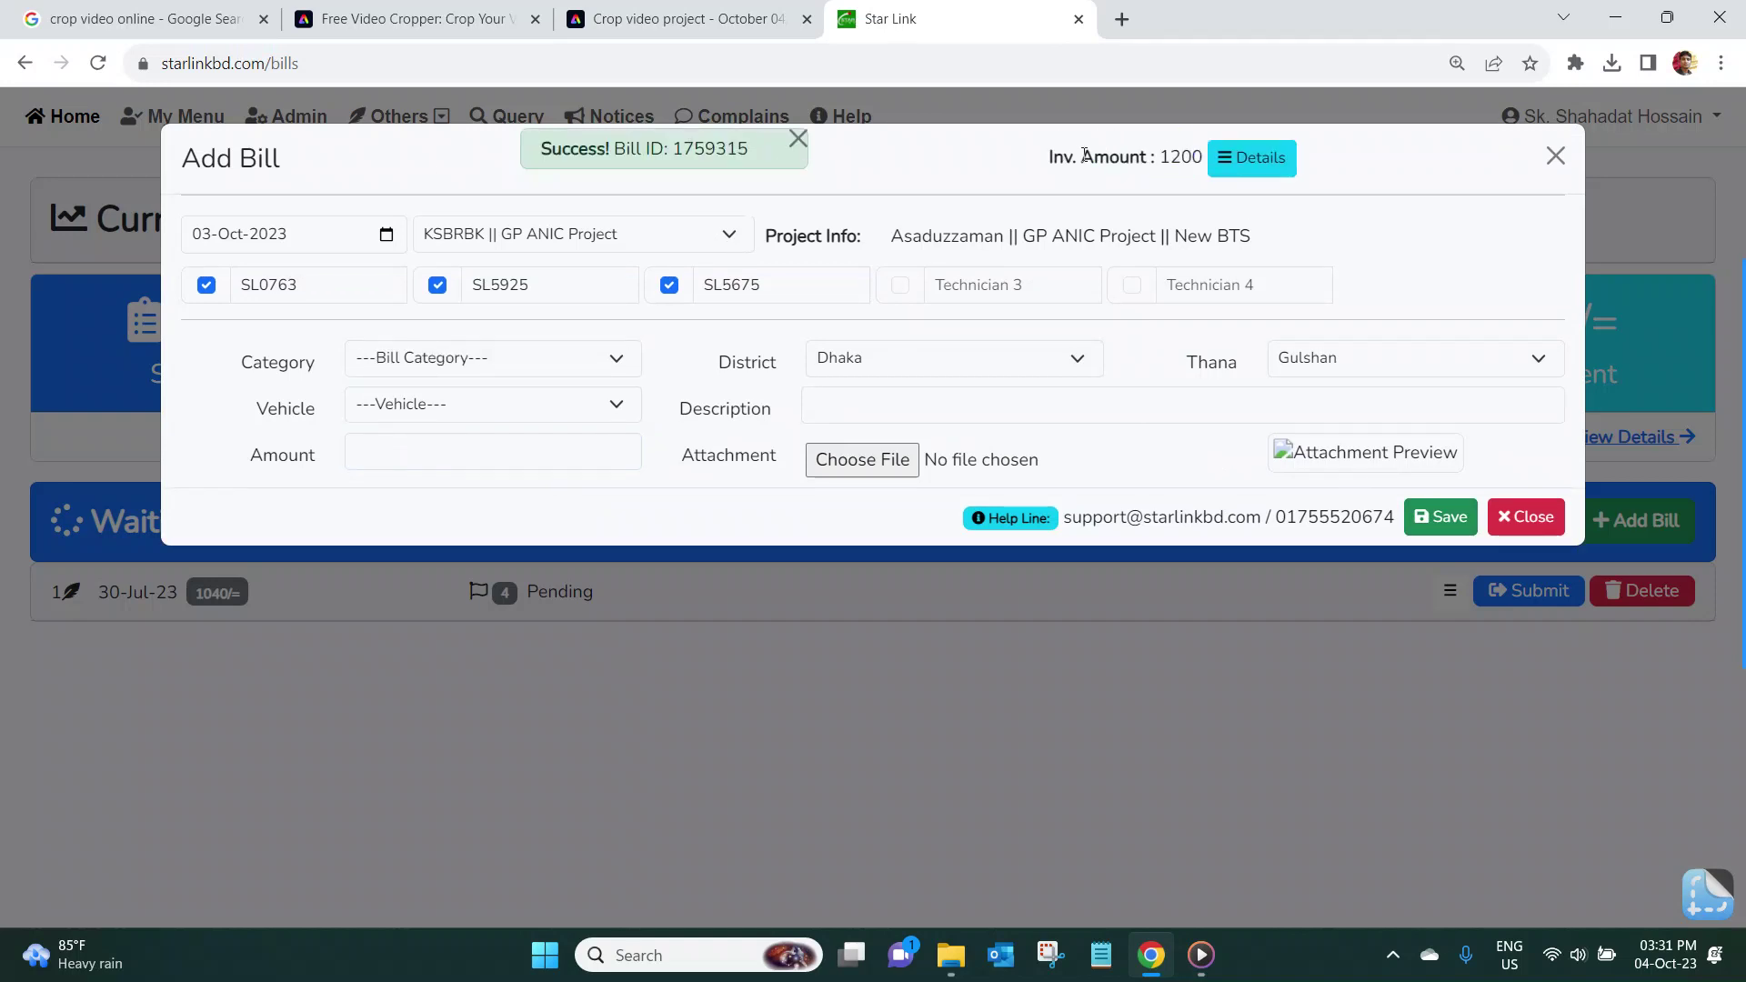
Step: Set the next bill entry's category to Local Conveyance and its vehicle to Bus
{"action": "left_click", "coordinate": [506, 360]}
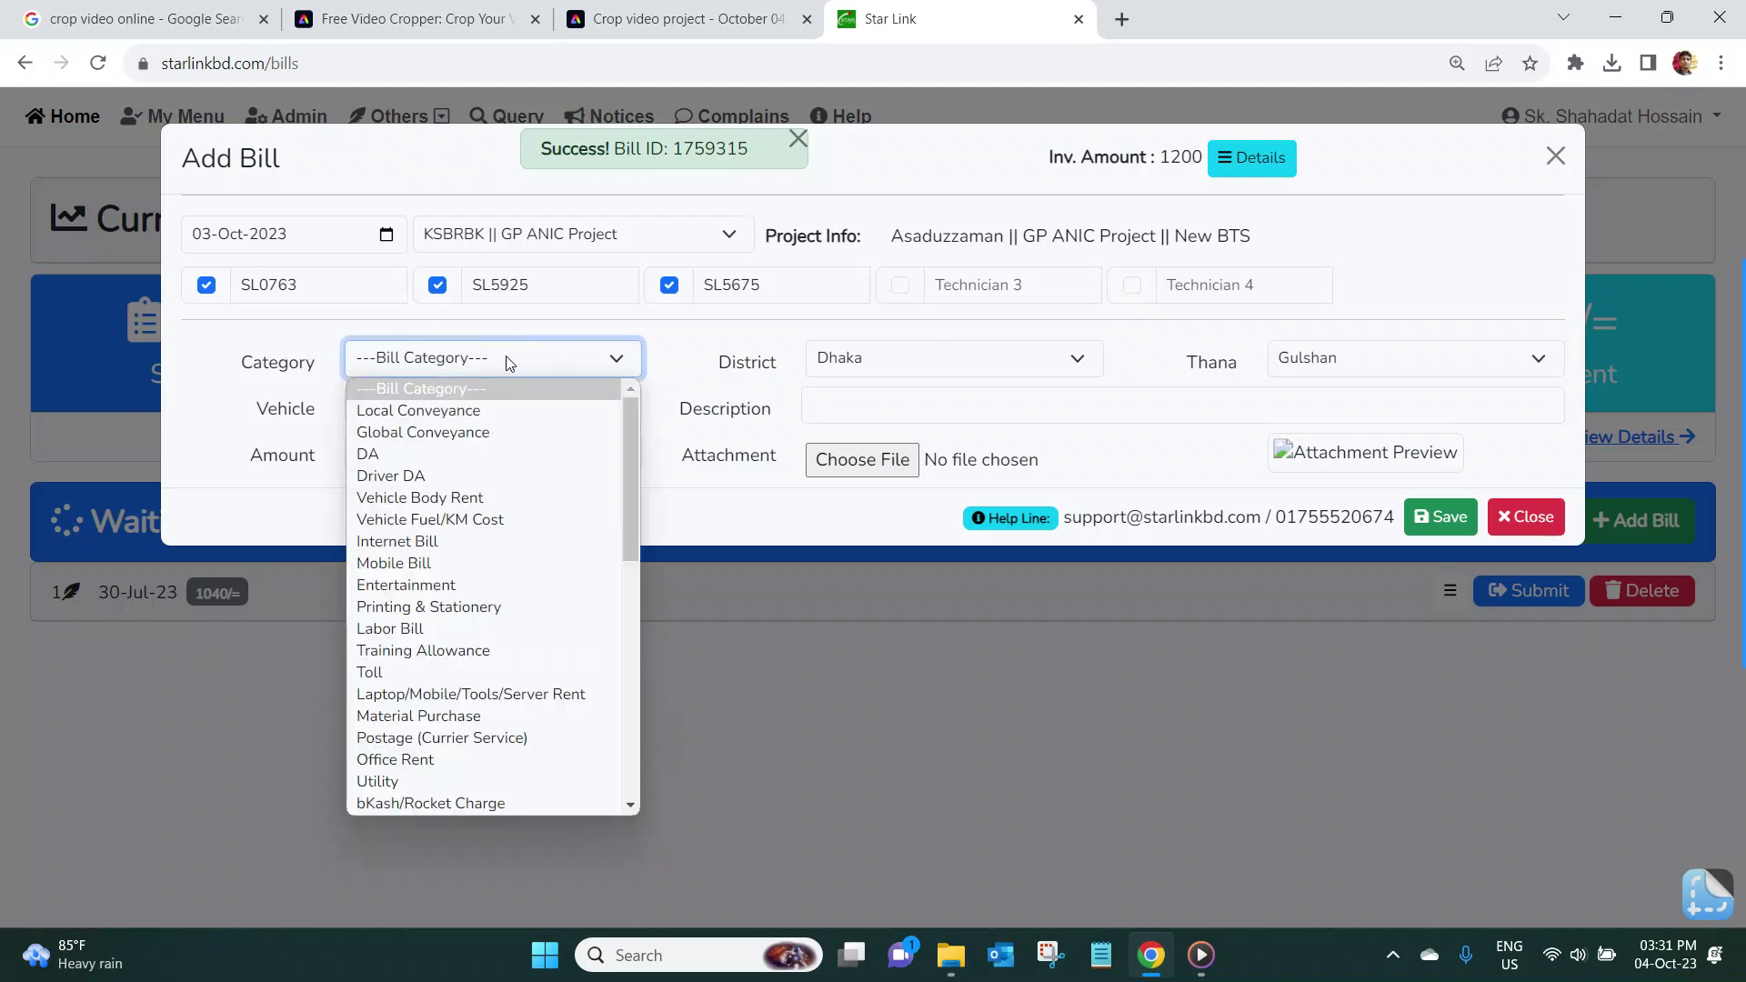
{"action": "left_click", "coordinate": [502, 411]}
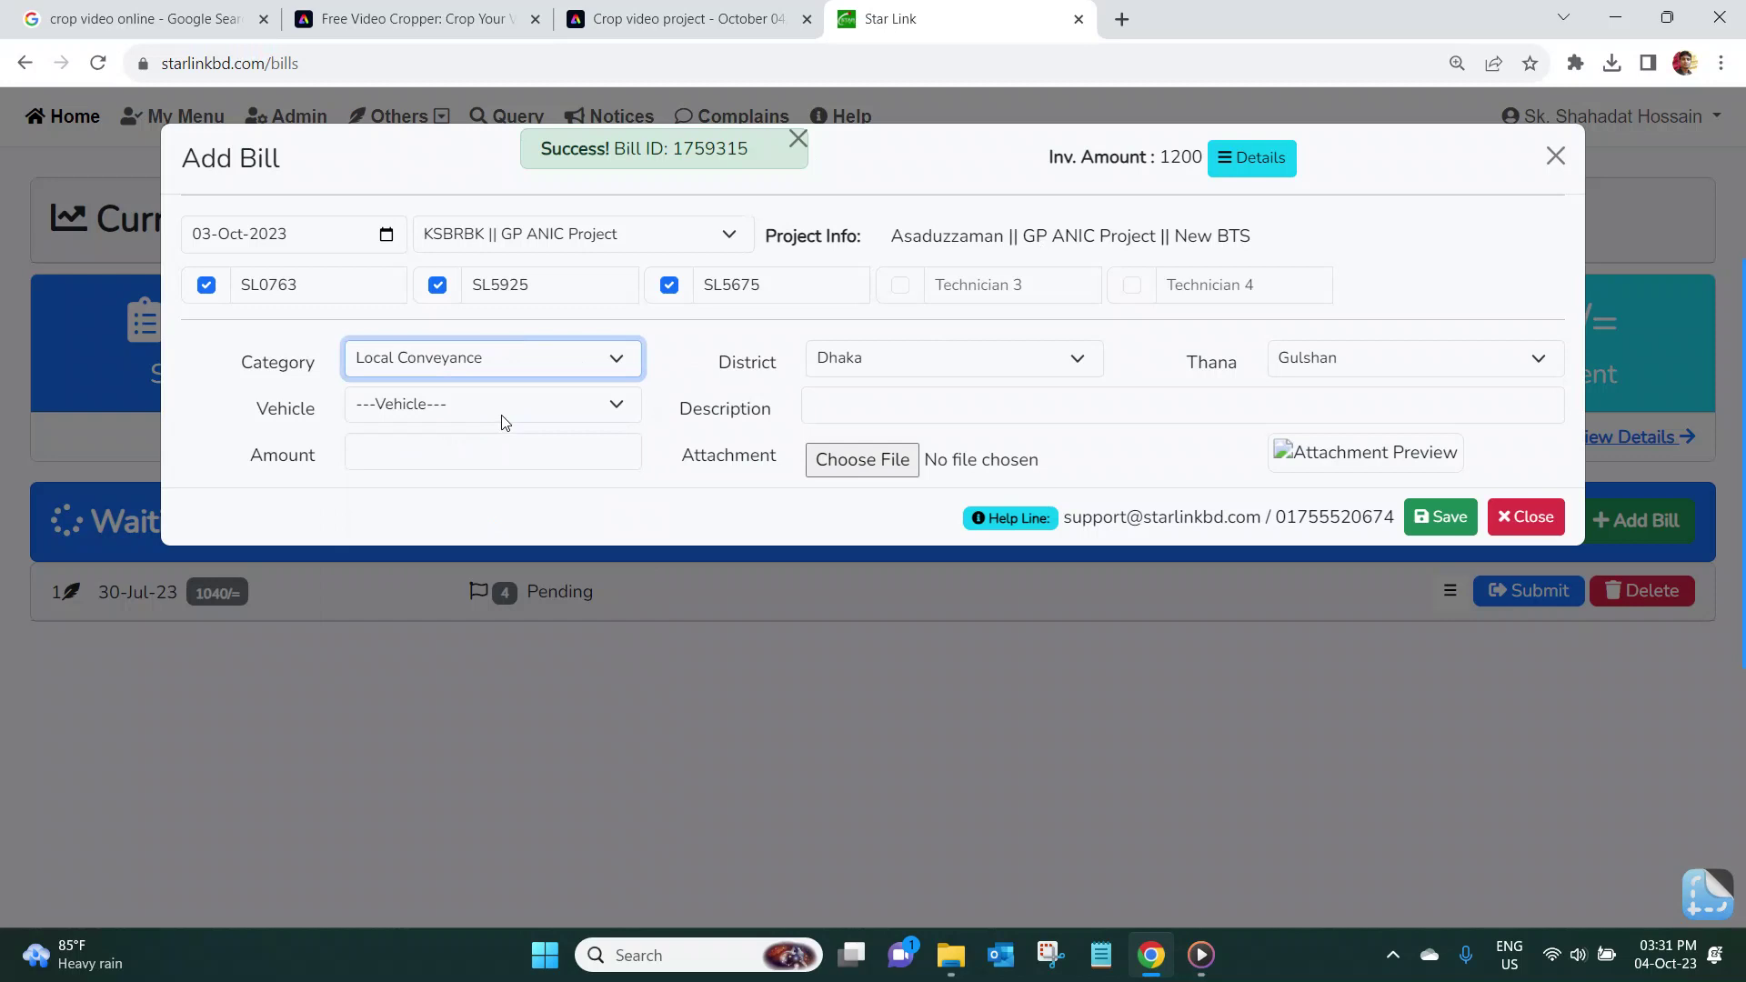
{"action": "left_click", "coordinate": [489, 407]}
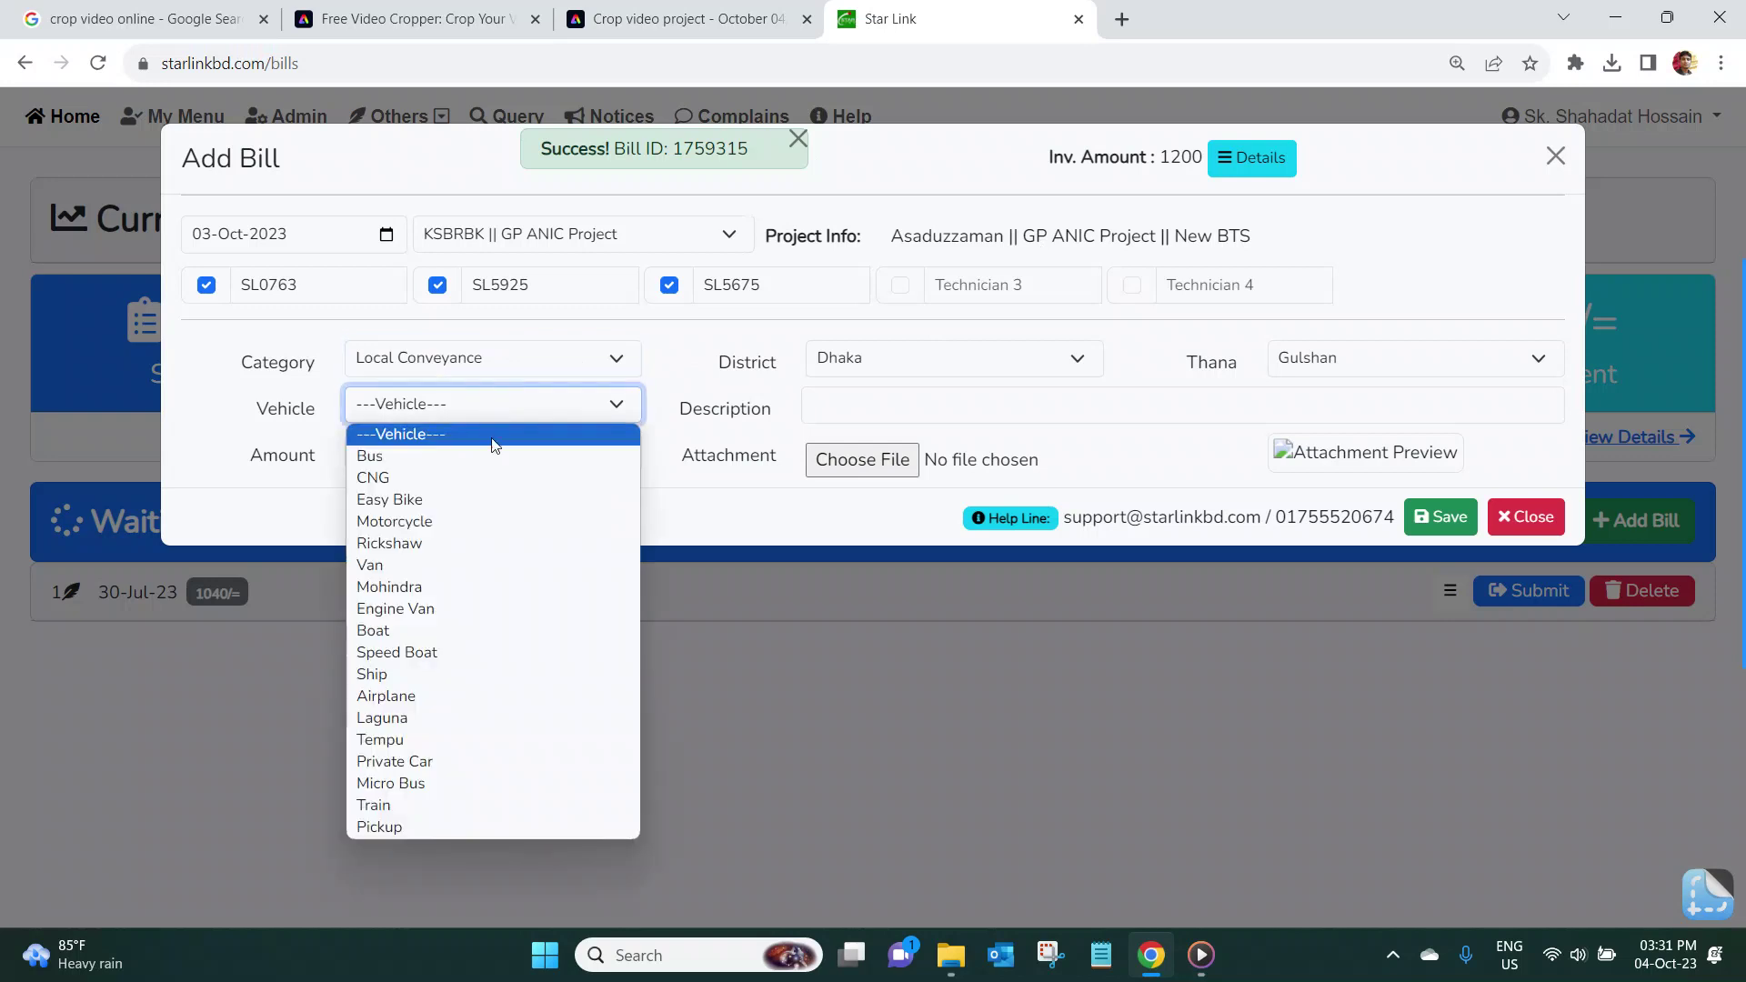
{"action": "left_click", "coordinate": [486, 452]}
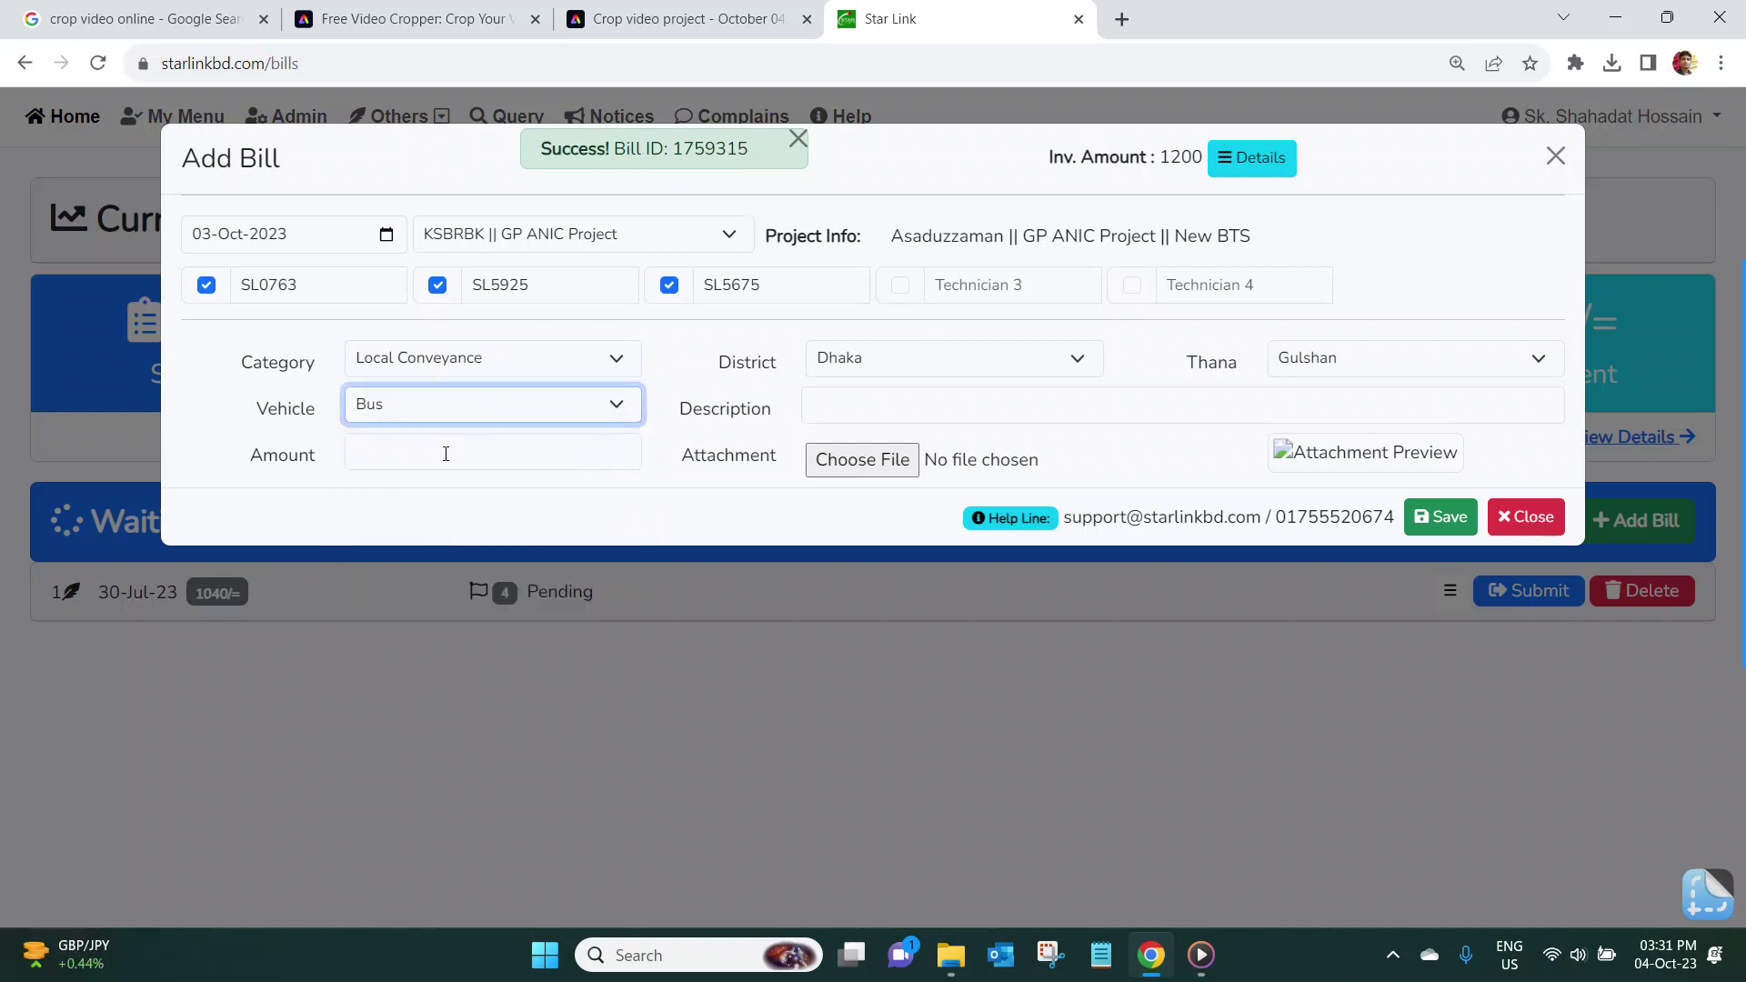
Step: Describe the bus conveyance entry as "Link Road to Mohakhali"
{"action": "left_click", "coordinate": [848, 396]}
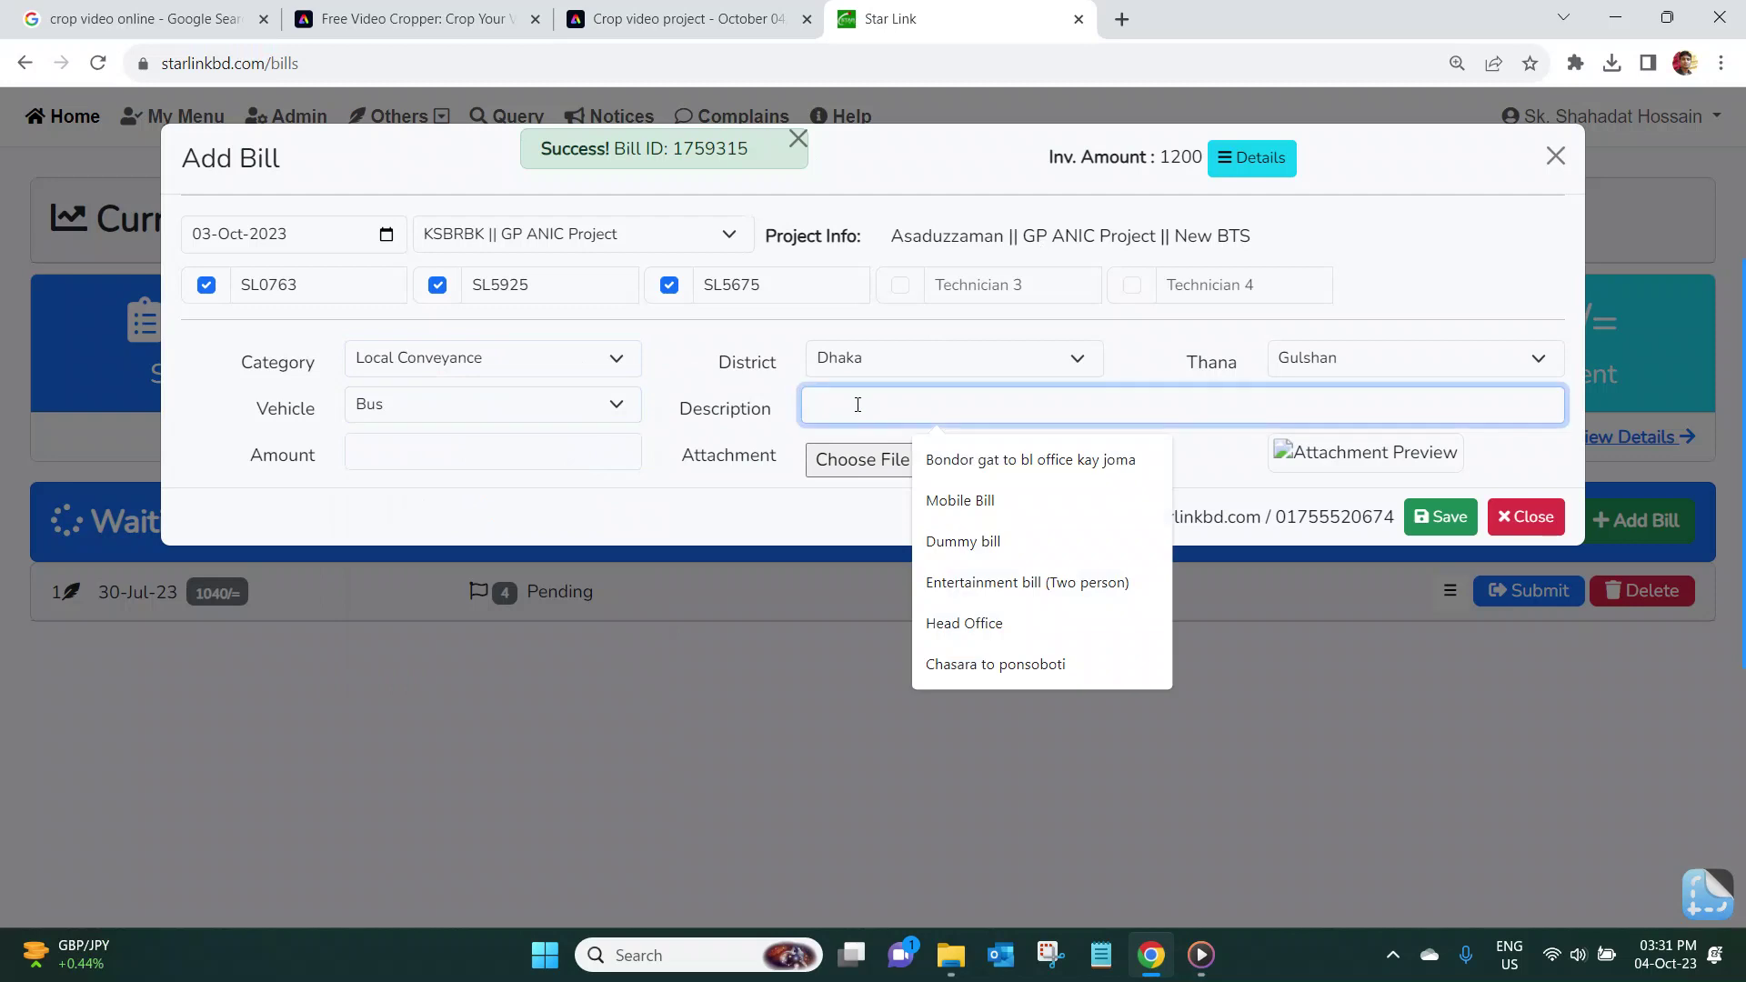
{"action": "type", "text": "Moh"}
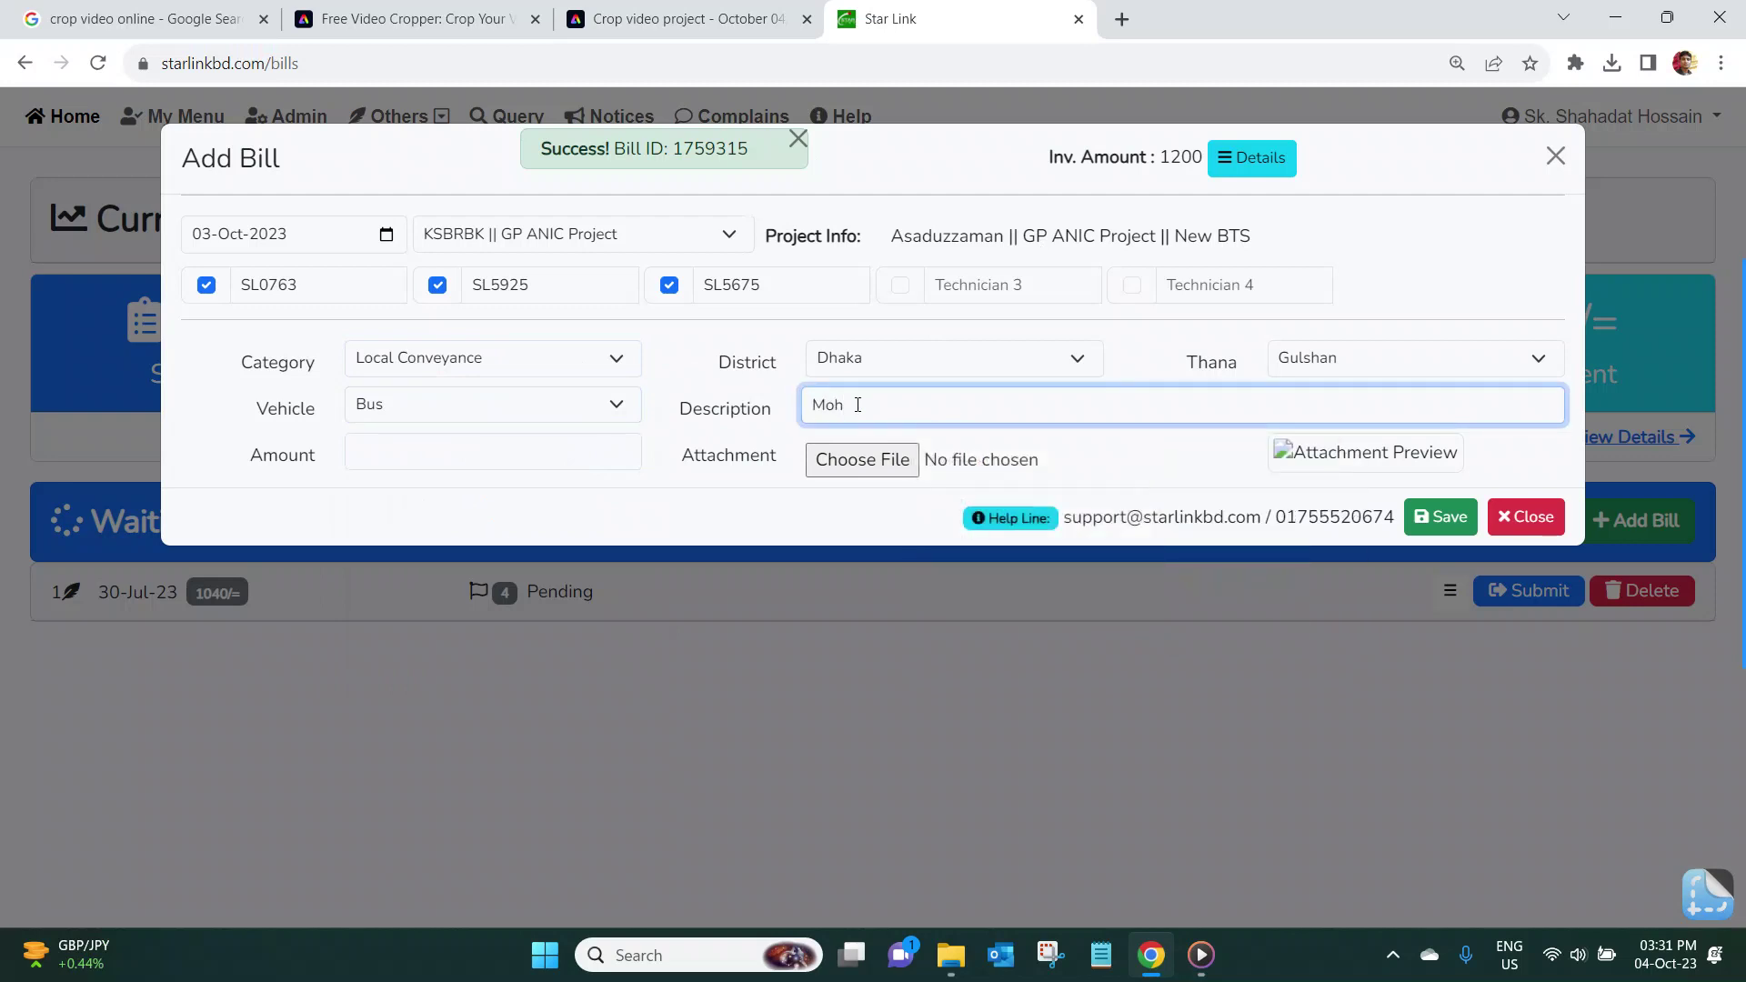
{"action": "key", "text": "BackSpace"}
{"action": "key", "text": "BackSpace"}
{"action": "key", "text": "BackSpace"}
{"action": "type", "text": "Link Road to"}
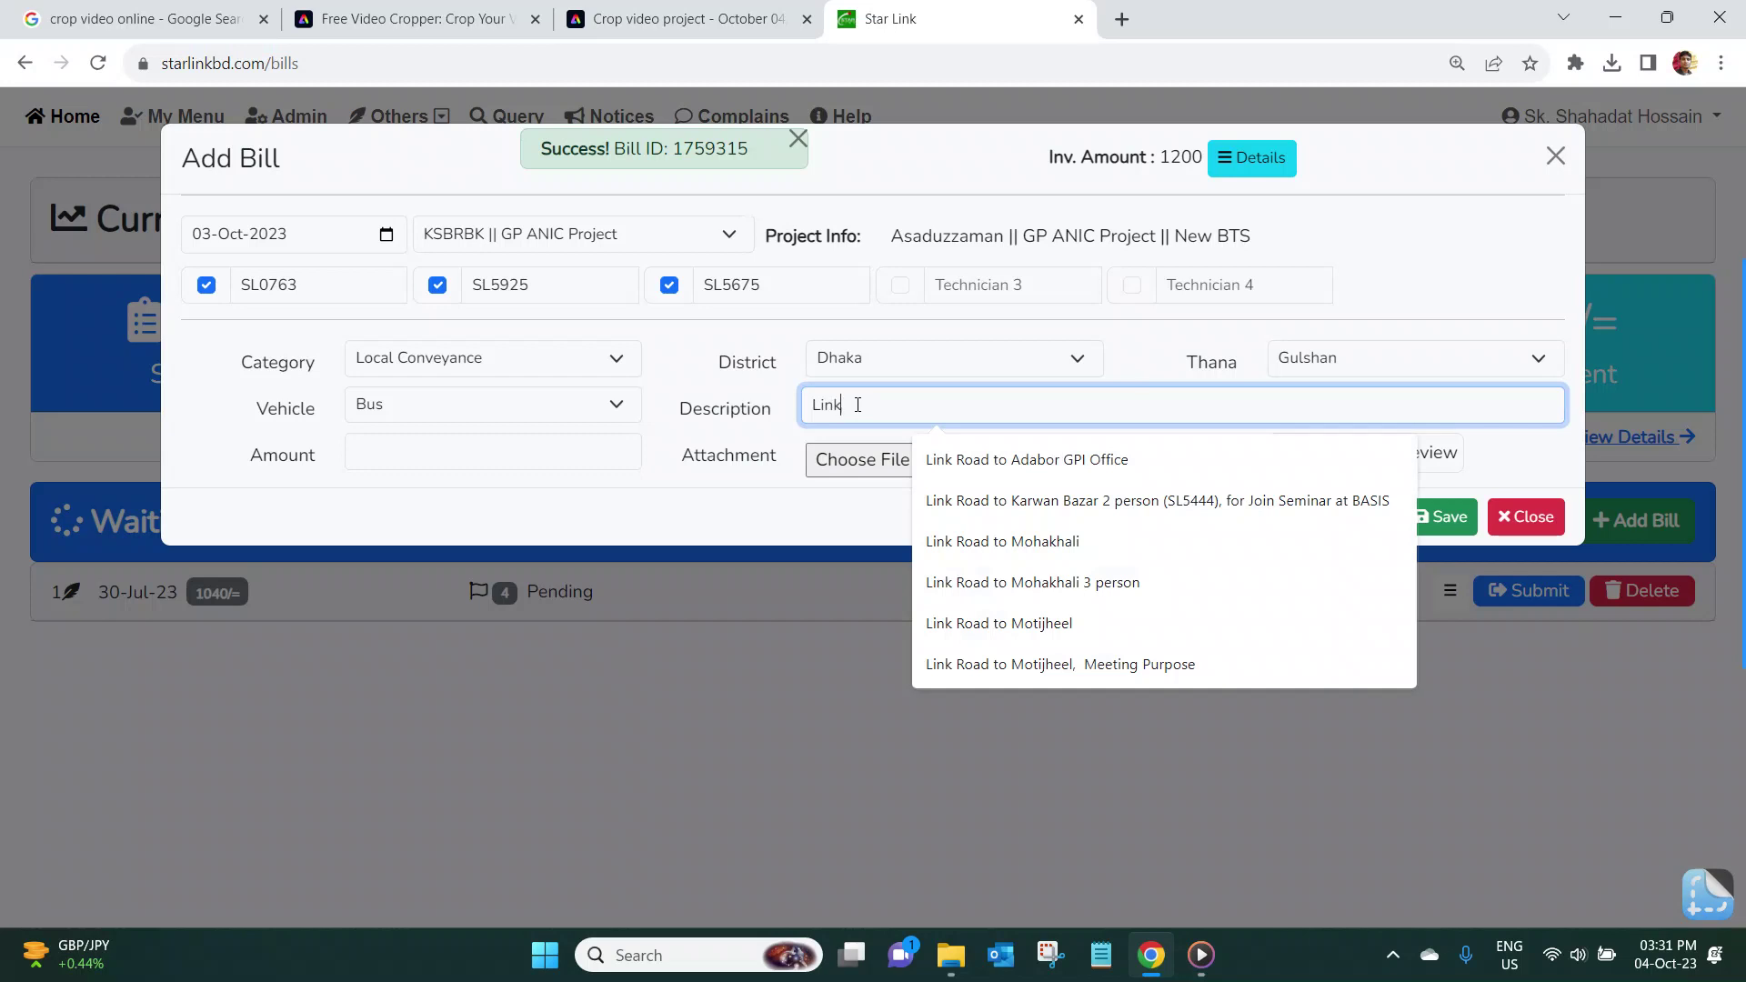
{"action": "left_click", "coordinate": [995, 540]}
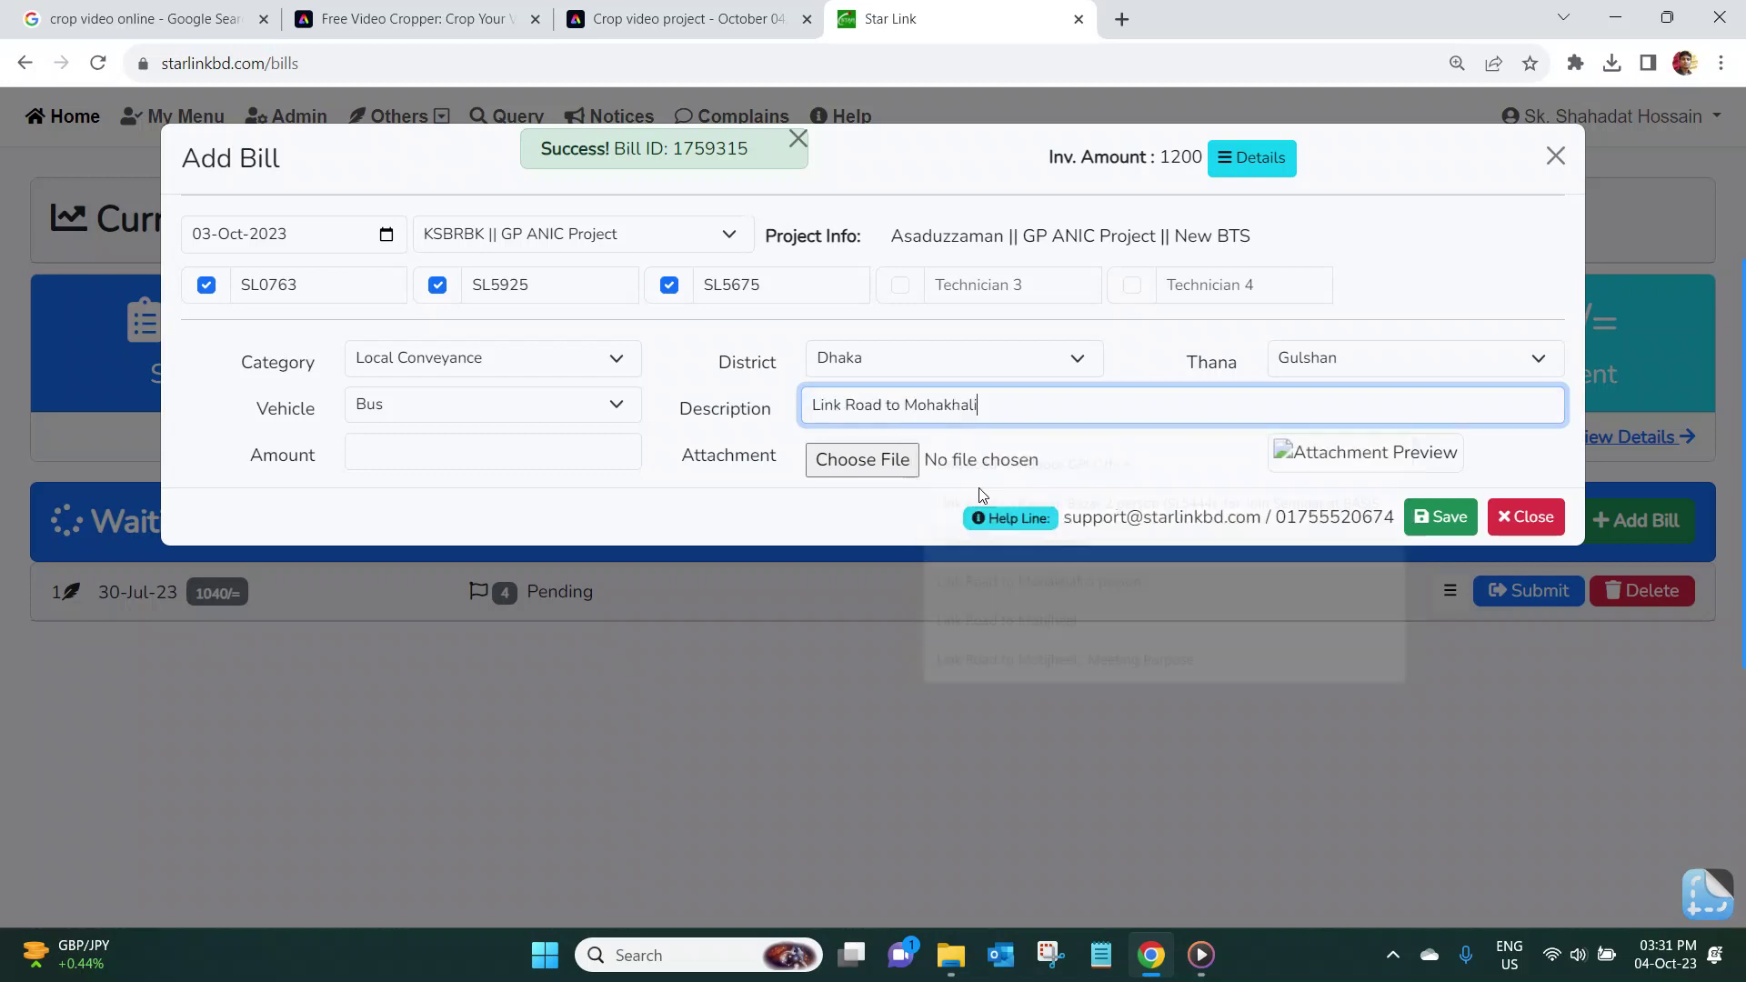
Step: Enter an amount of 30 for the Link Road to Mohakhali trip and save the entry
{"action": "left_click", "coordinate": [402, 444]}
{"action": "type", "text": "30"}
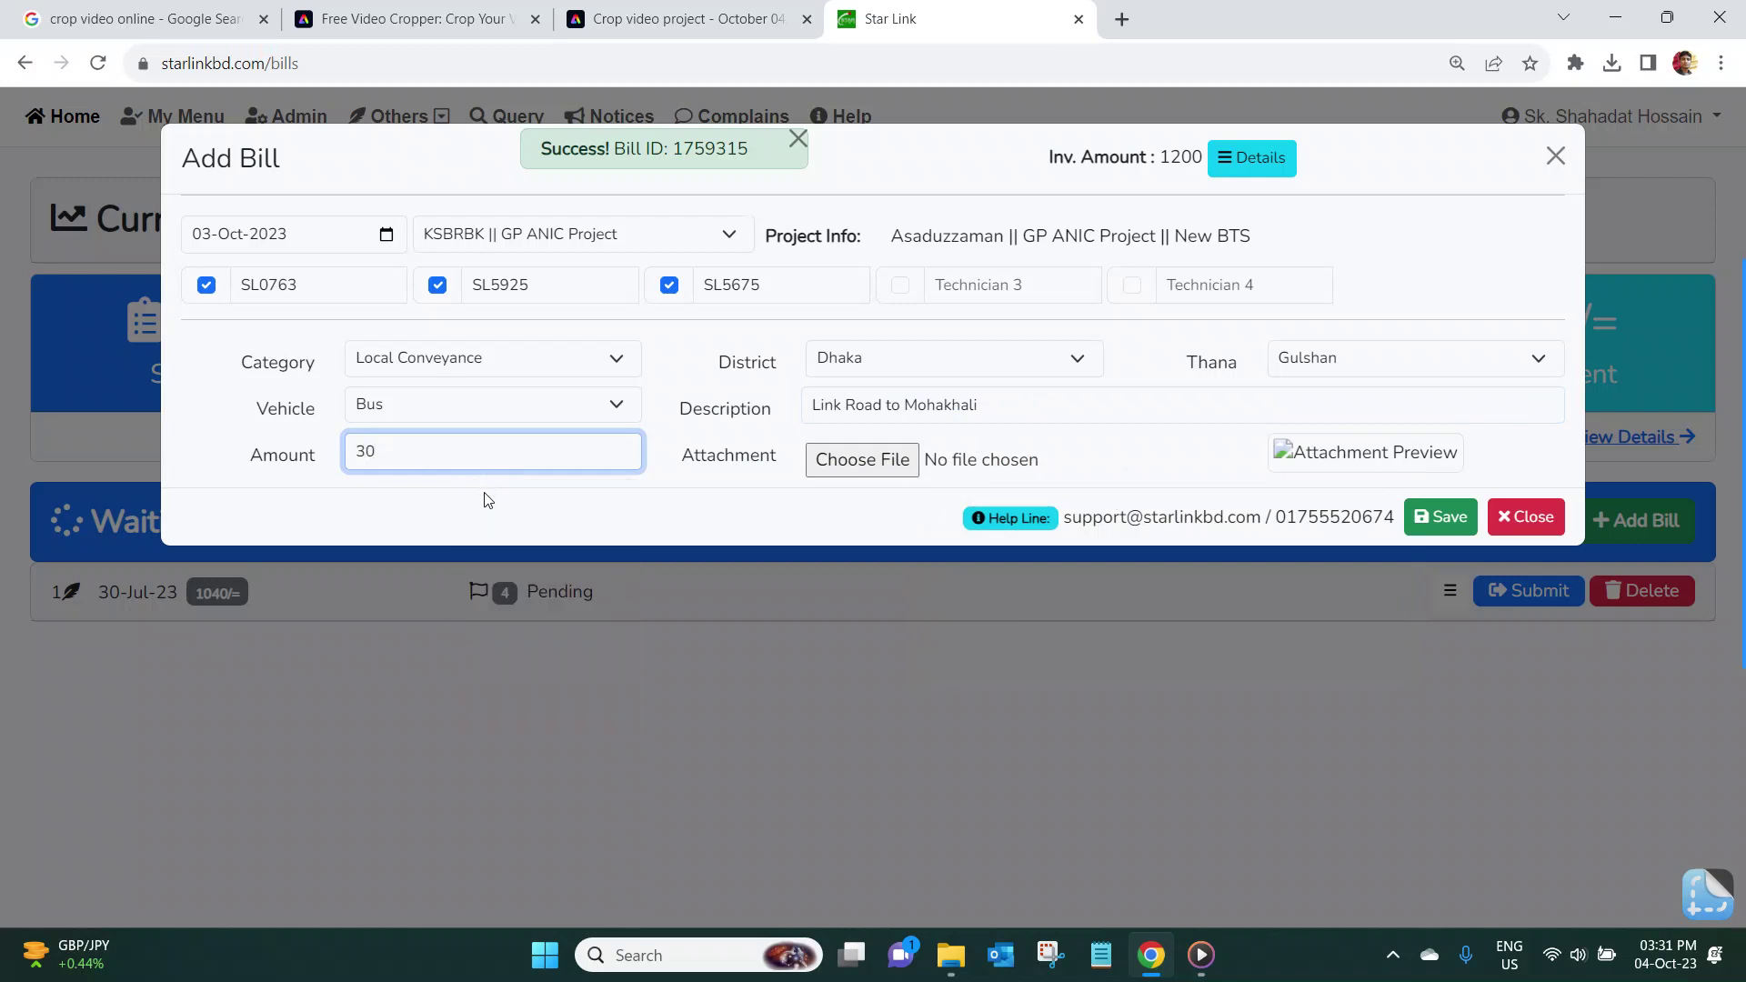
{"action": "left_click", "coordinate": [489, 498]}
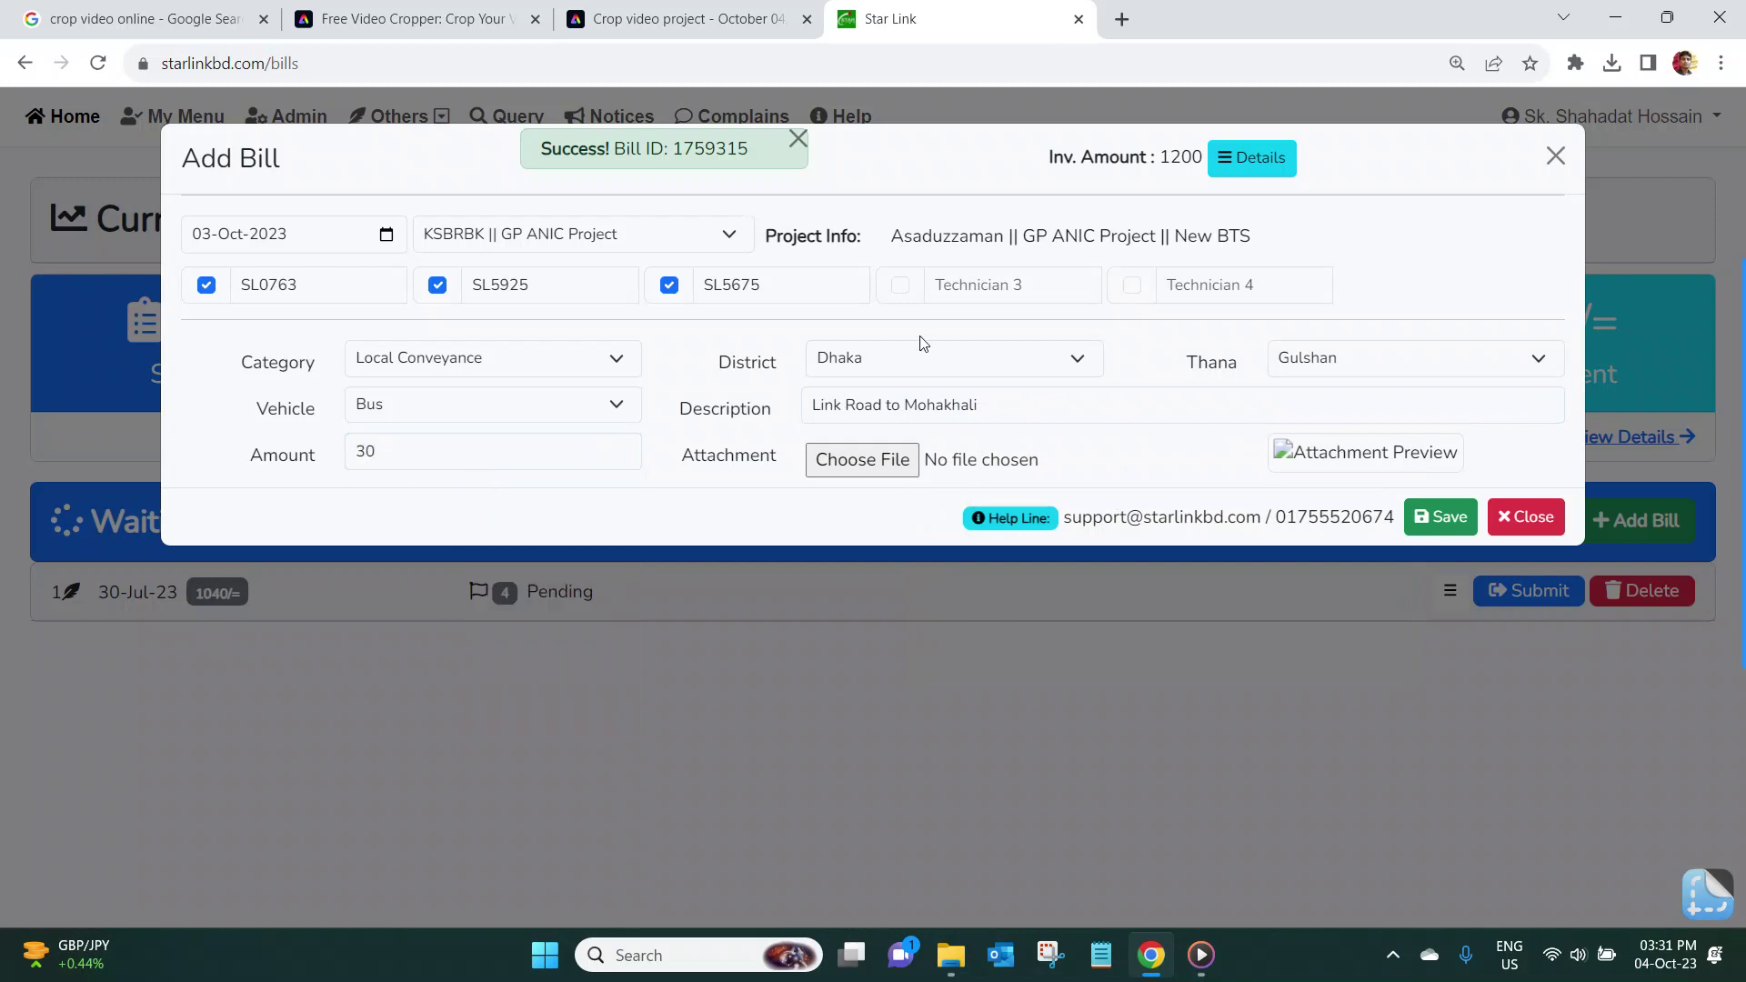
{"action": "left_click", "coordinate": [1452, 520]}
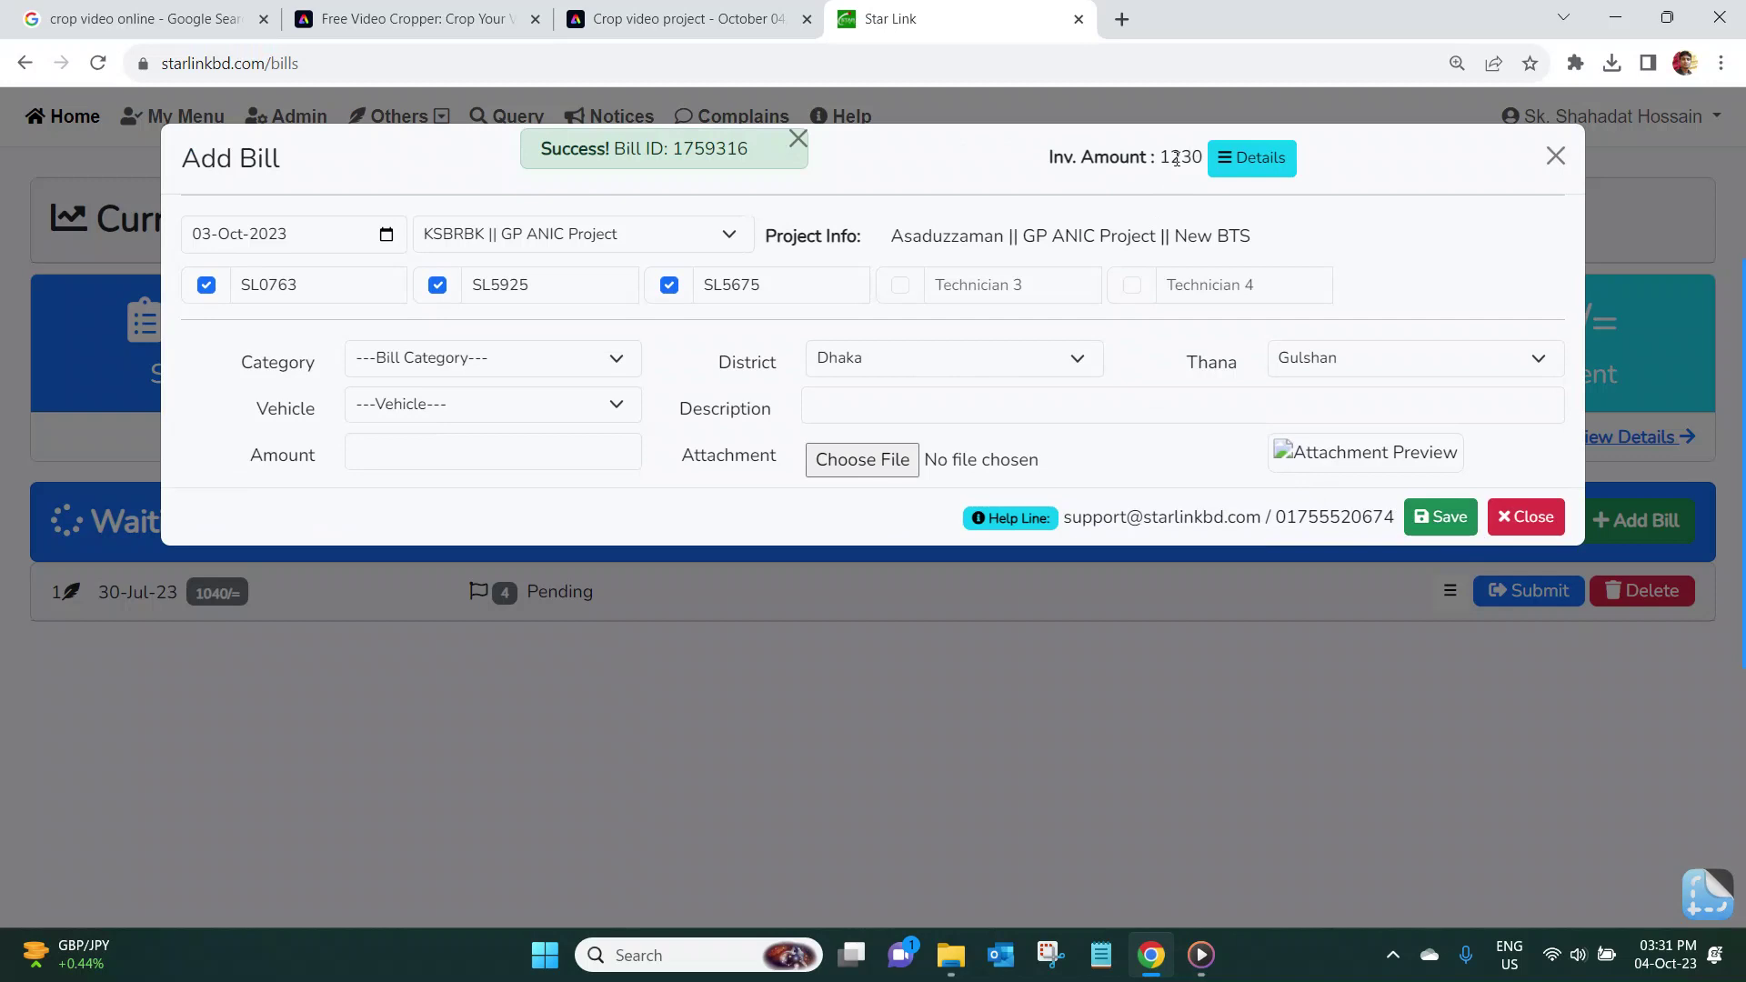
Step: Fill in another Local Conveyance entry with vehicle Bus and the description "Mohakhali to Mirpur 2"
{"action": "left_click", "coordinate": [476, 361]}
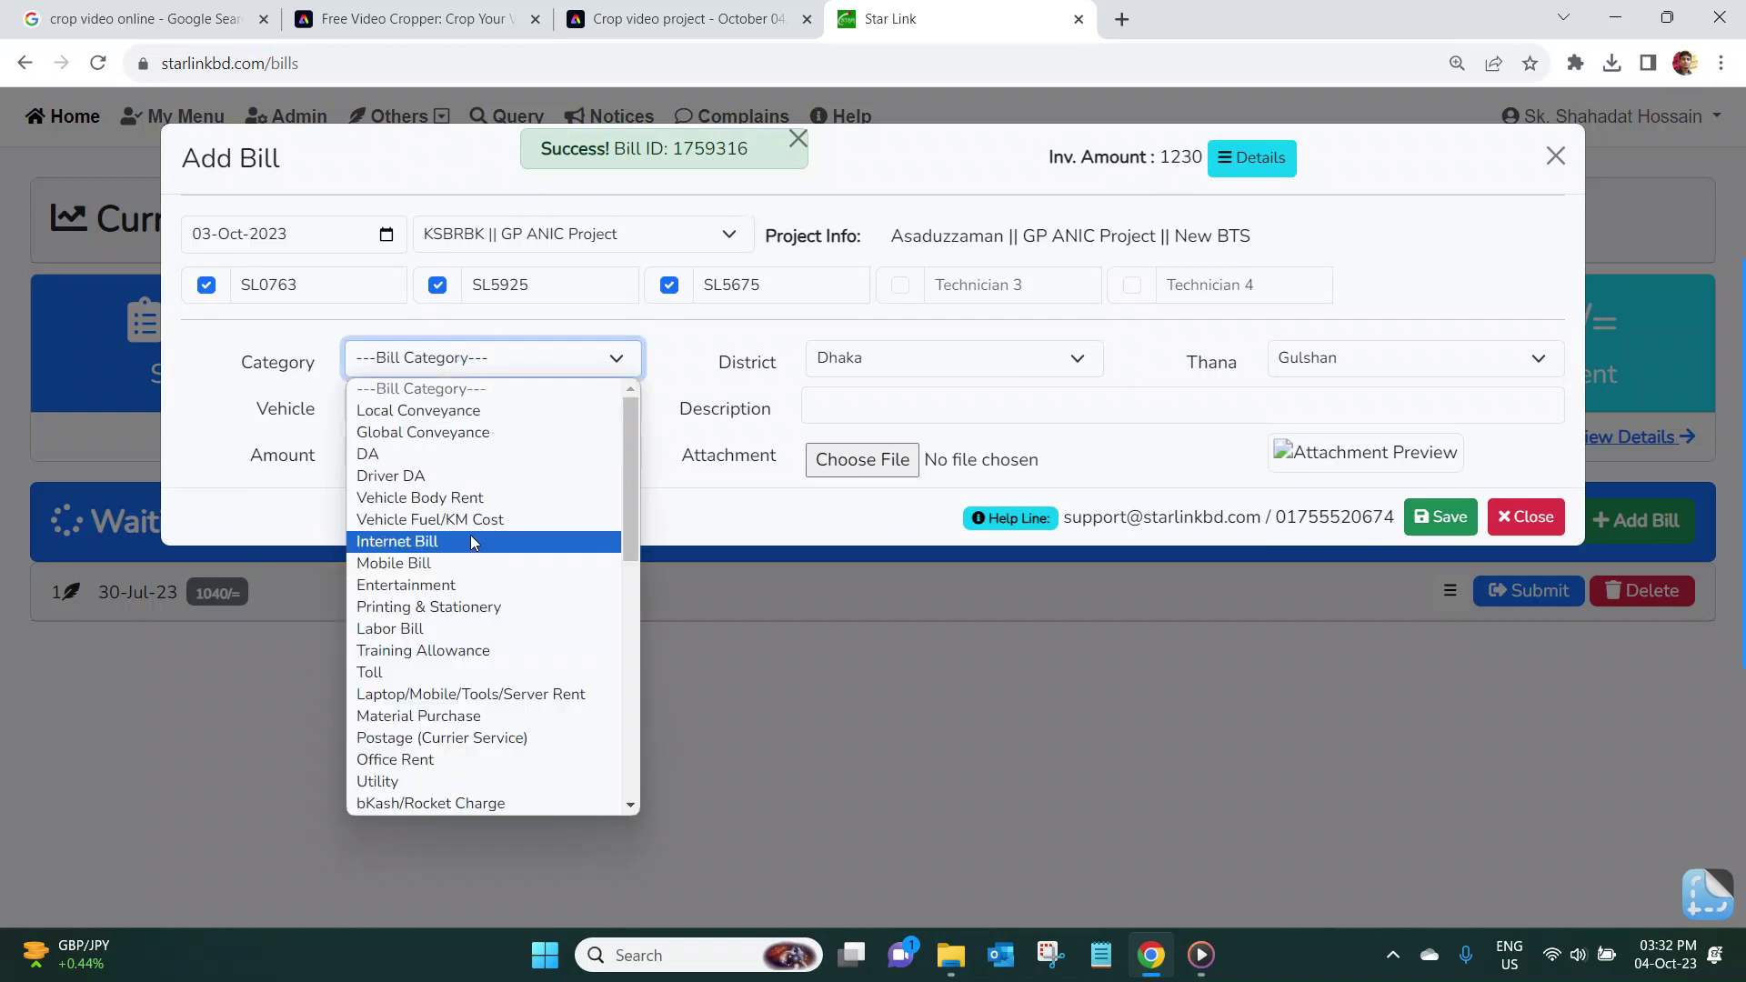
{"action": "left_click", "coordinate": [437, 410]}
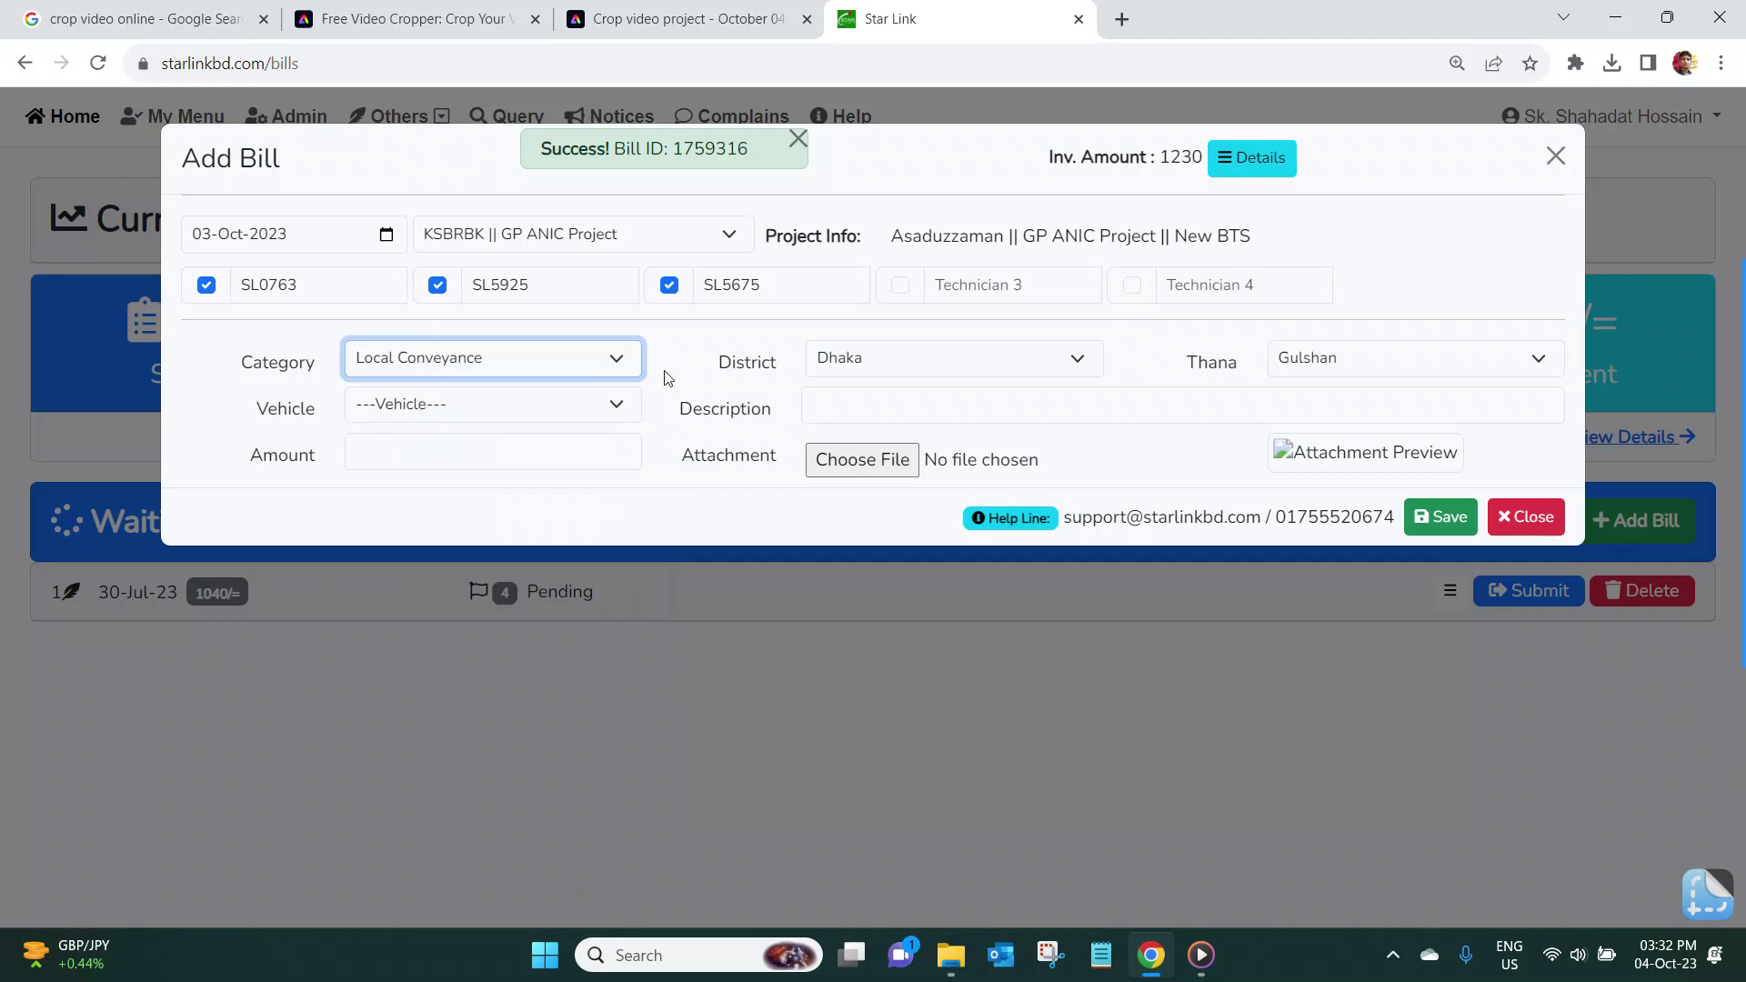
{"action": "left_click", "coordinate": [469, 407]}
{"action": "left_click", "coordinate": [462, 452]}
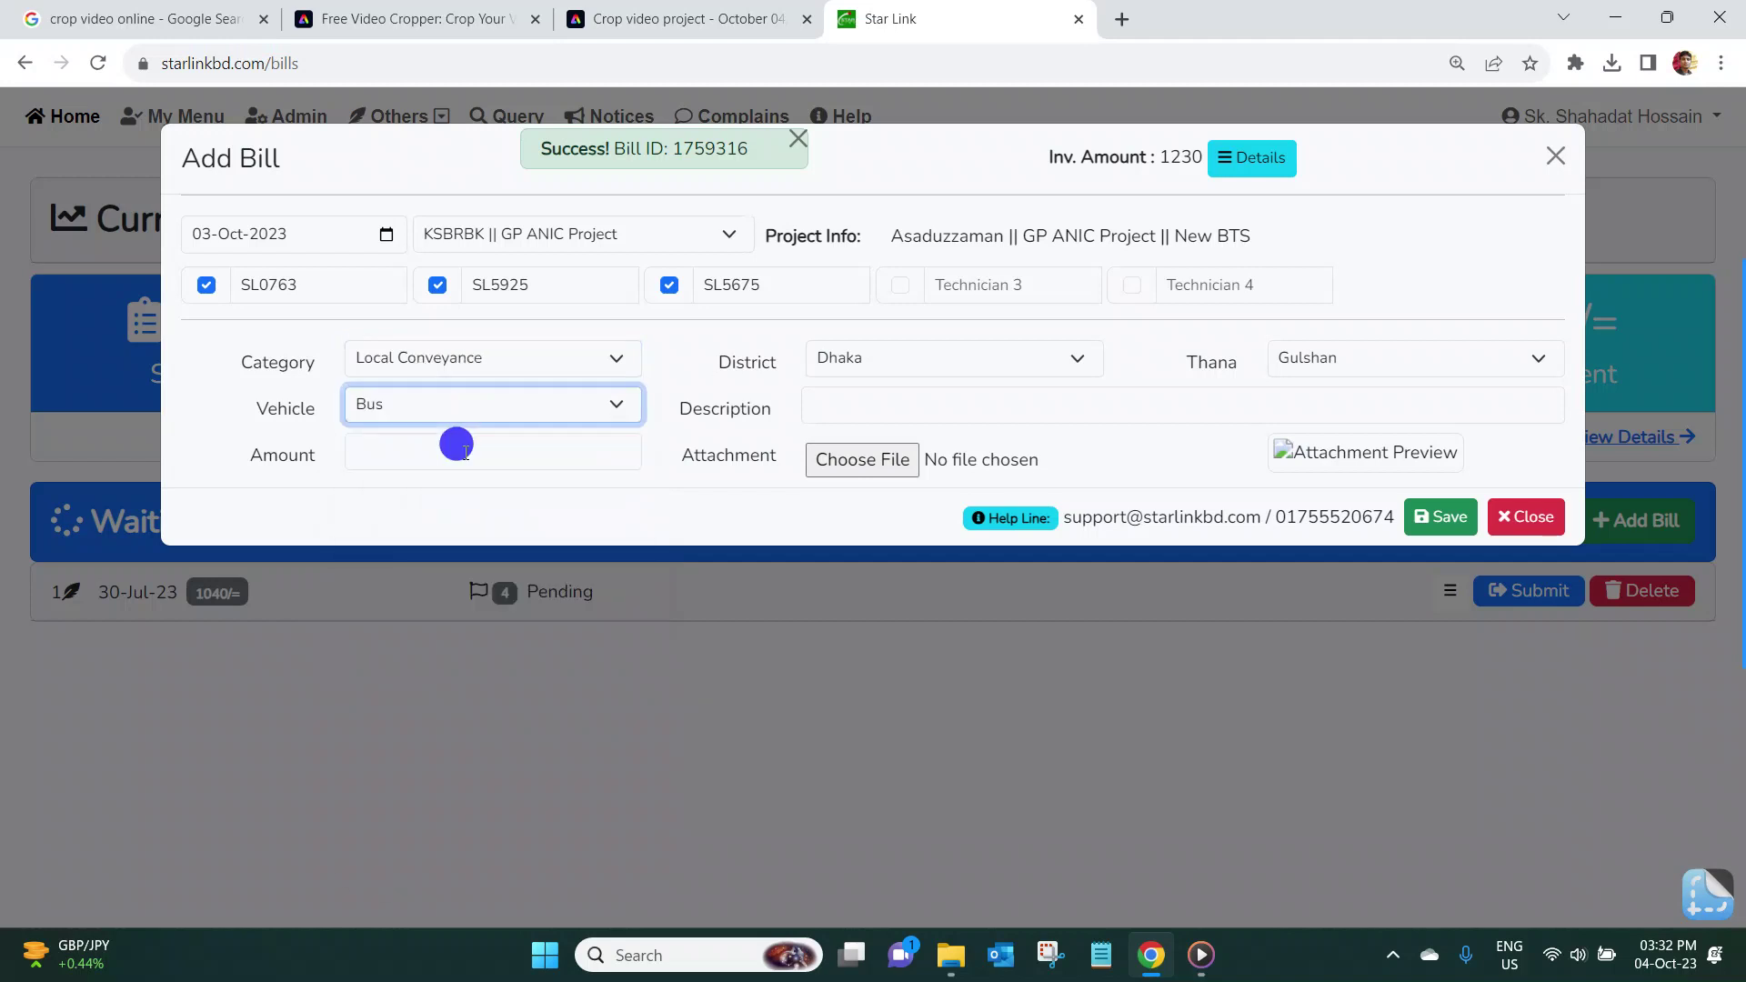
{"action": "left_click", "coordinate": [401, 449]}
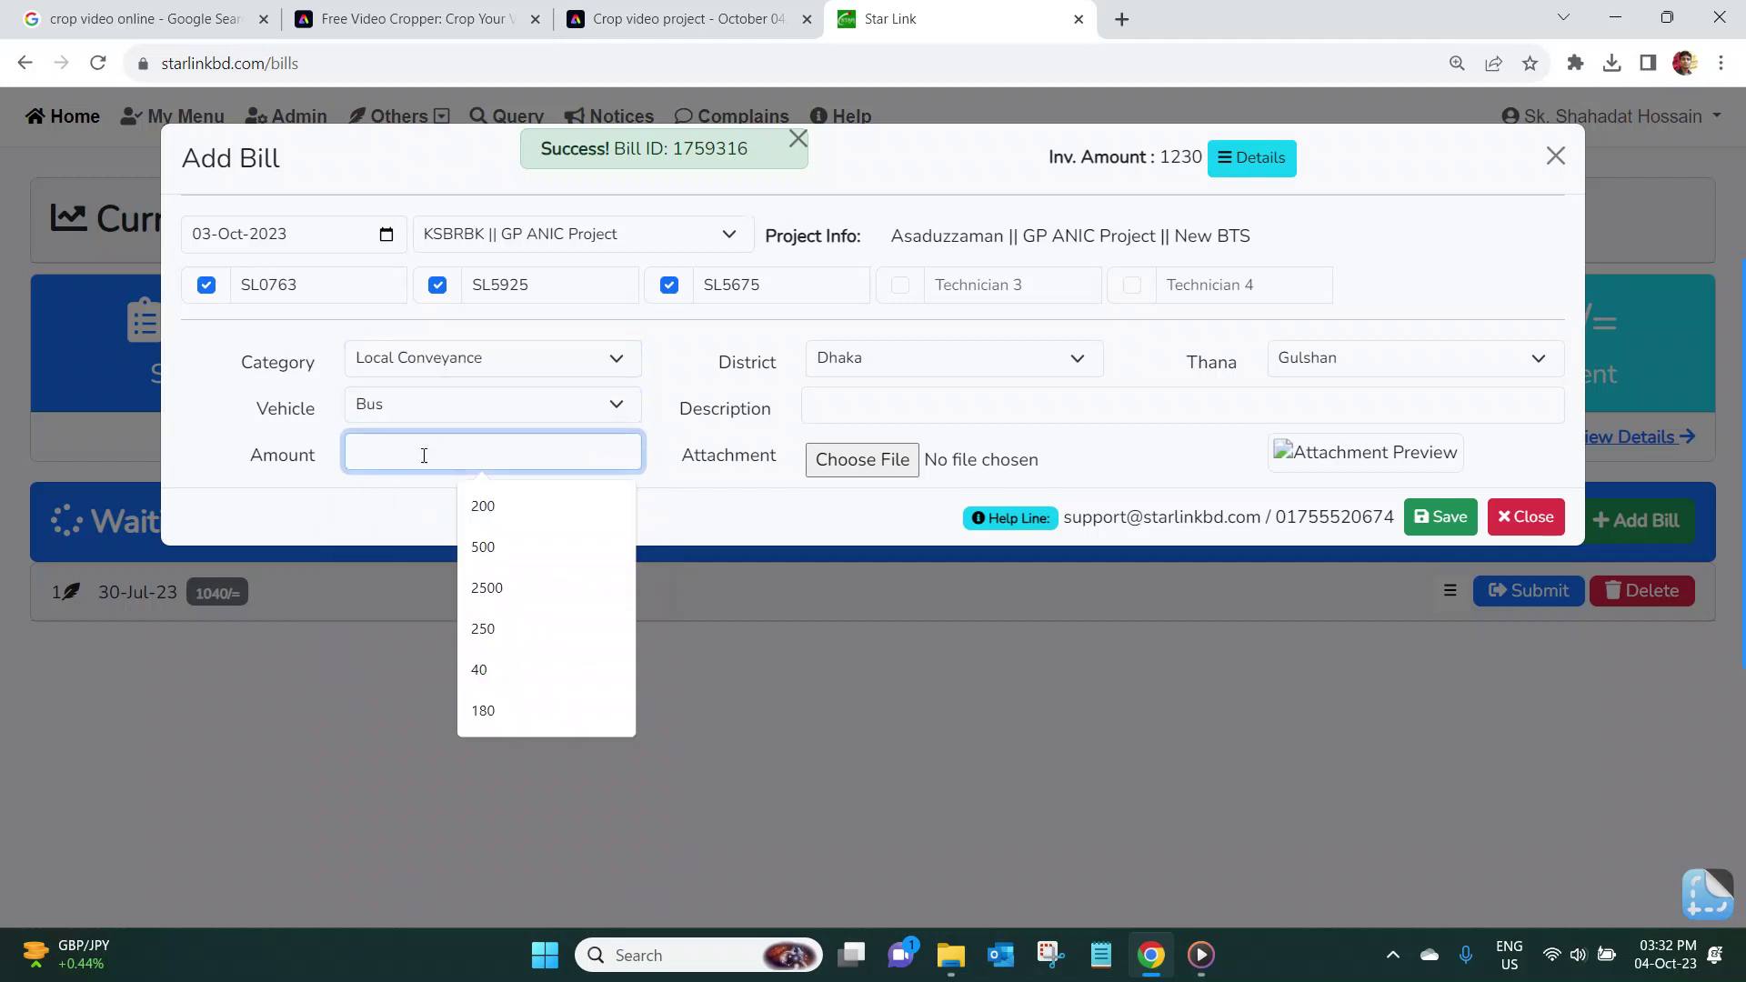
{"action": "left_click", "coordinate": [931, 404]}
{"action": "type", "text": "Moha"}
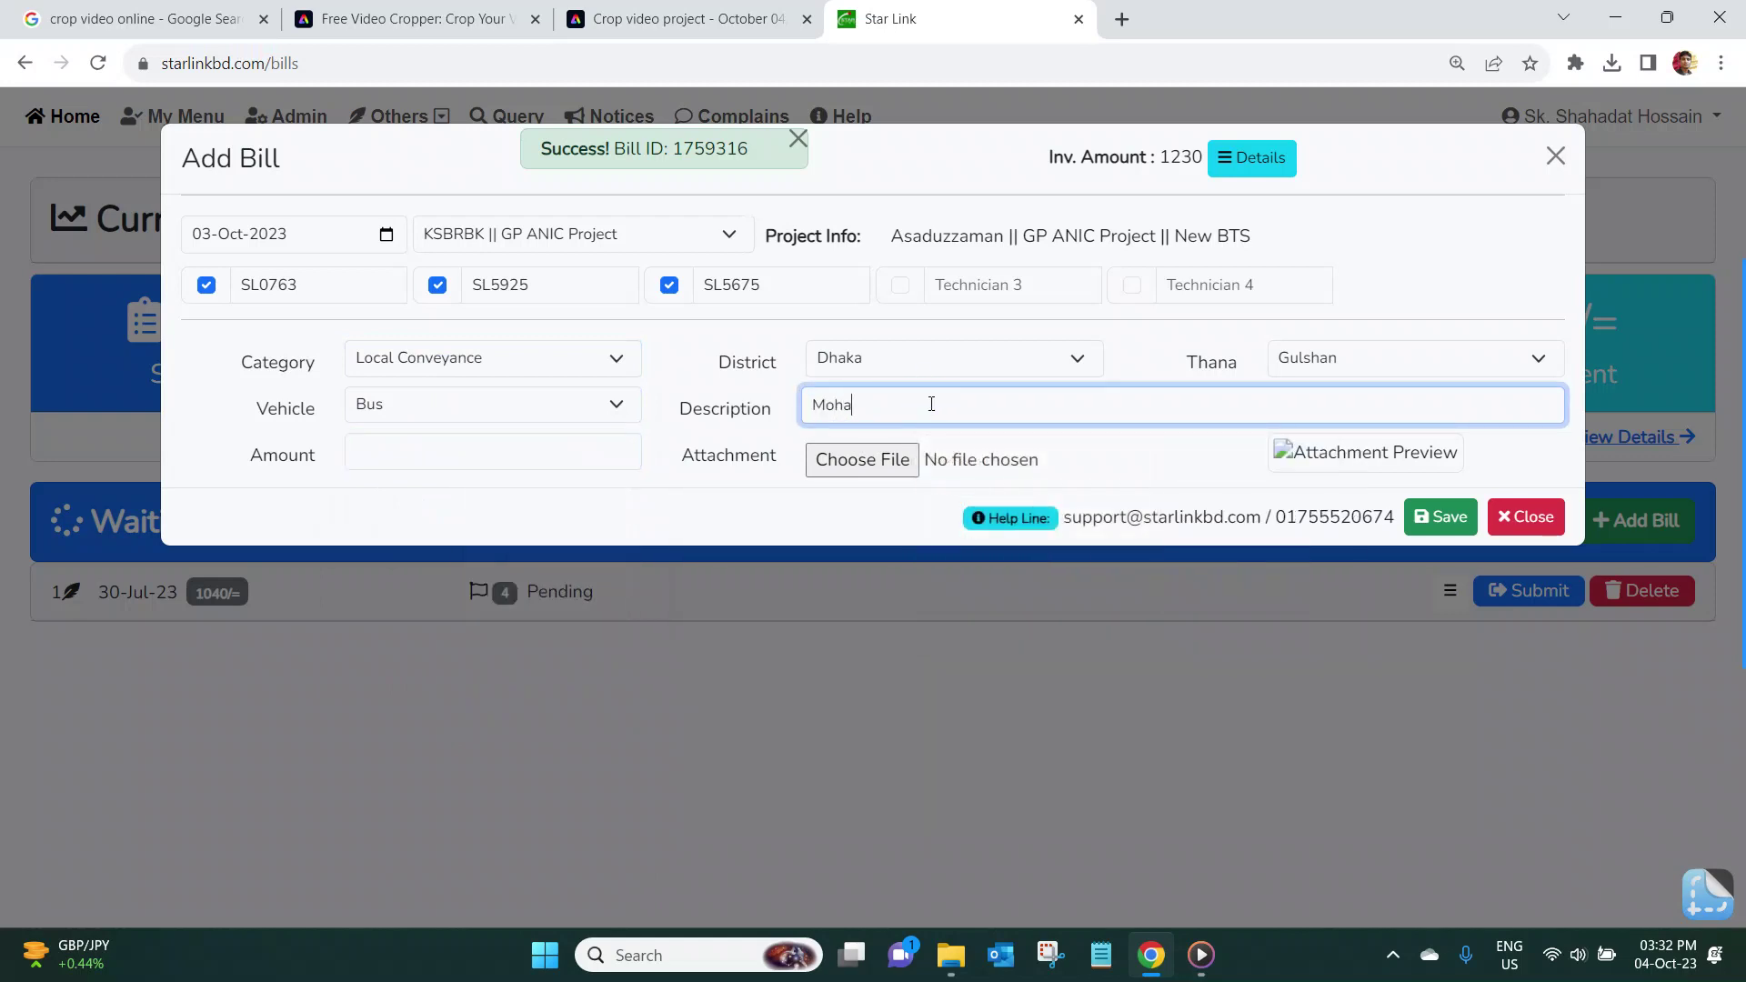
{"action": "type", "text": "khali to Mirpur 2"}
Step: Enter an amount of 120 for the Mohakhali to Mirpur 2 trip and save the entry
{"action": "left_click", "coordinate": [487, 449]}
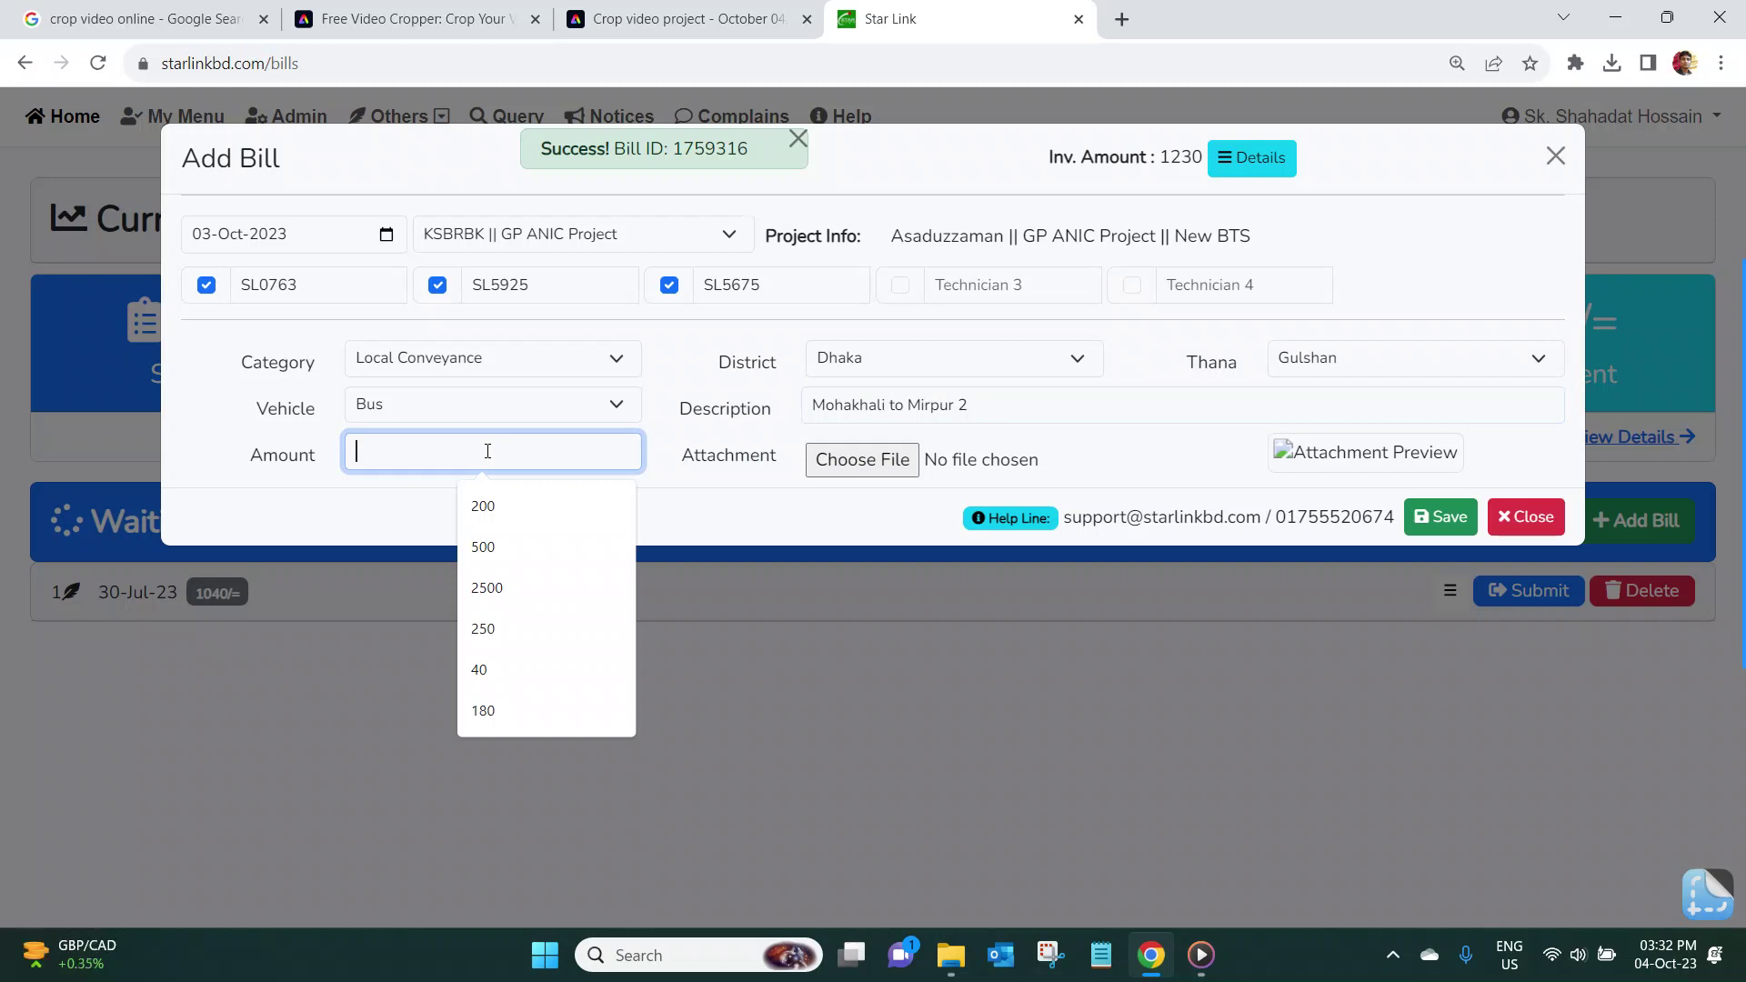
{"action": "type", "text": "120"}
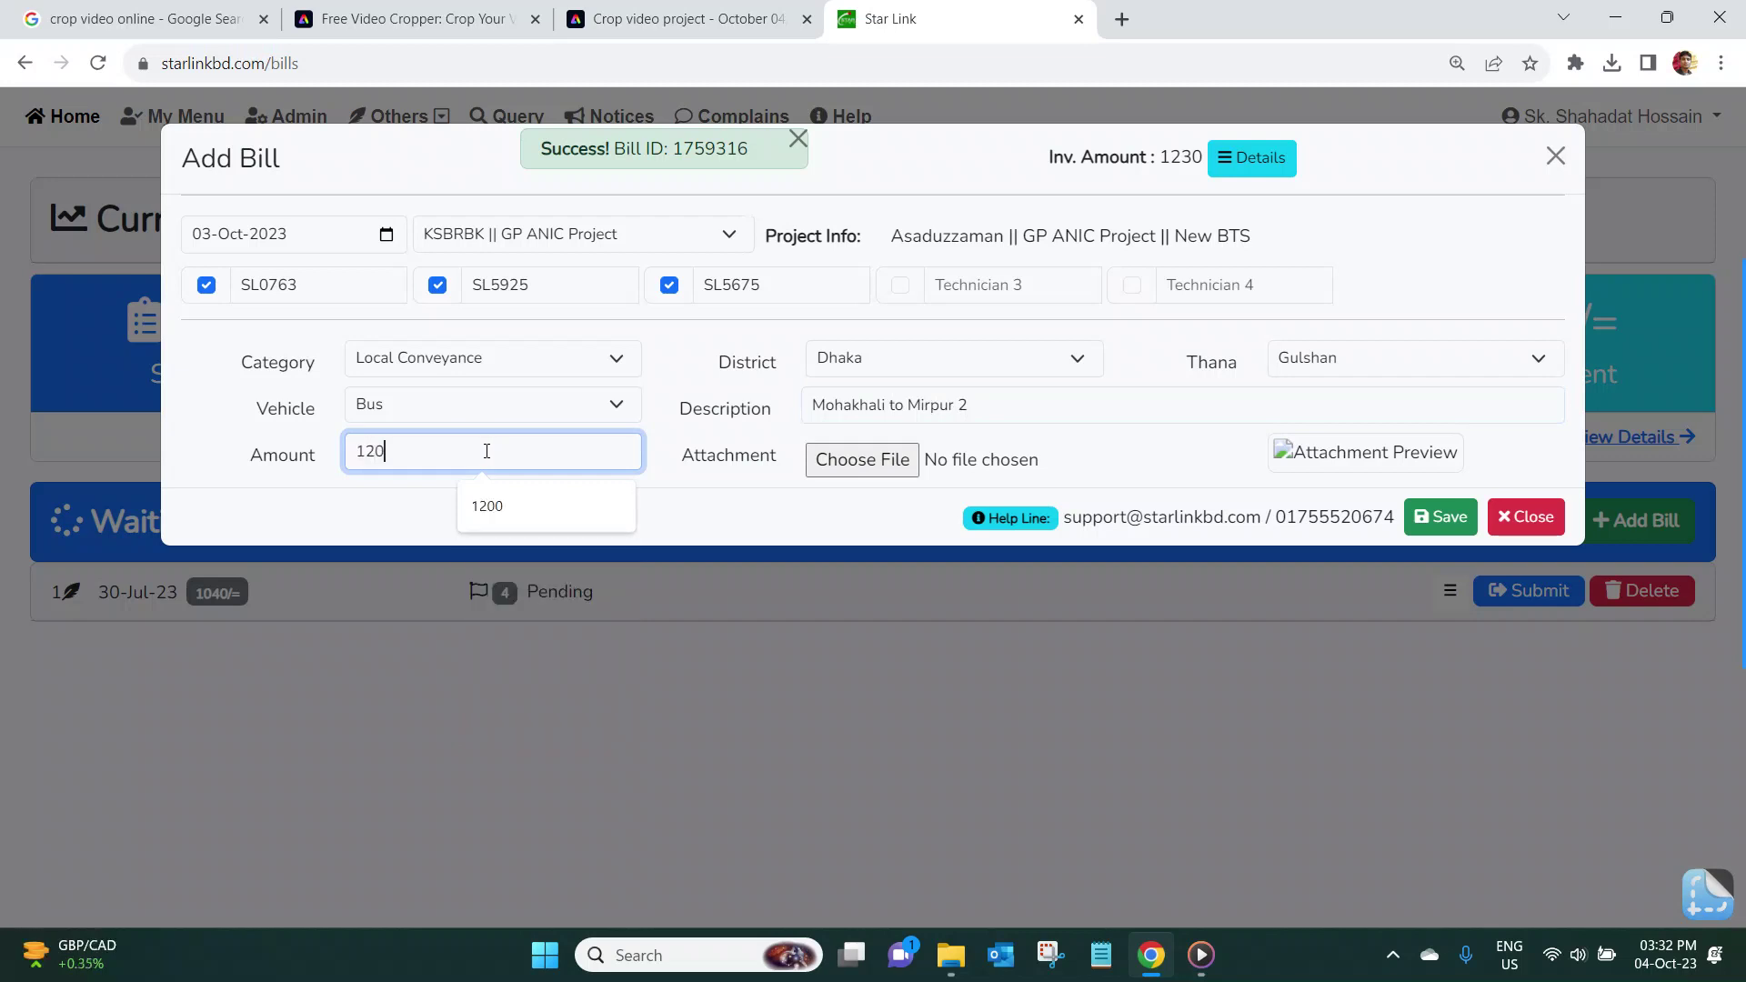
{"action": "left_click", "coordinate": [378, 496]}
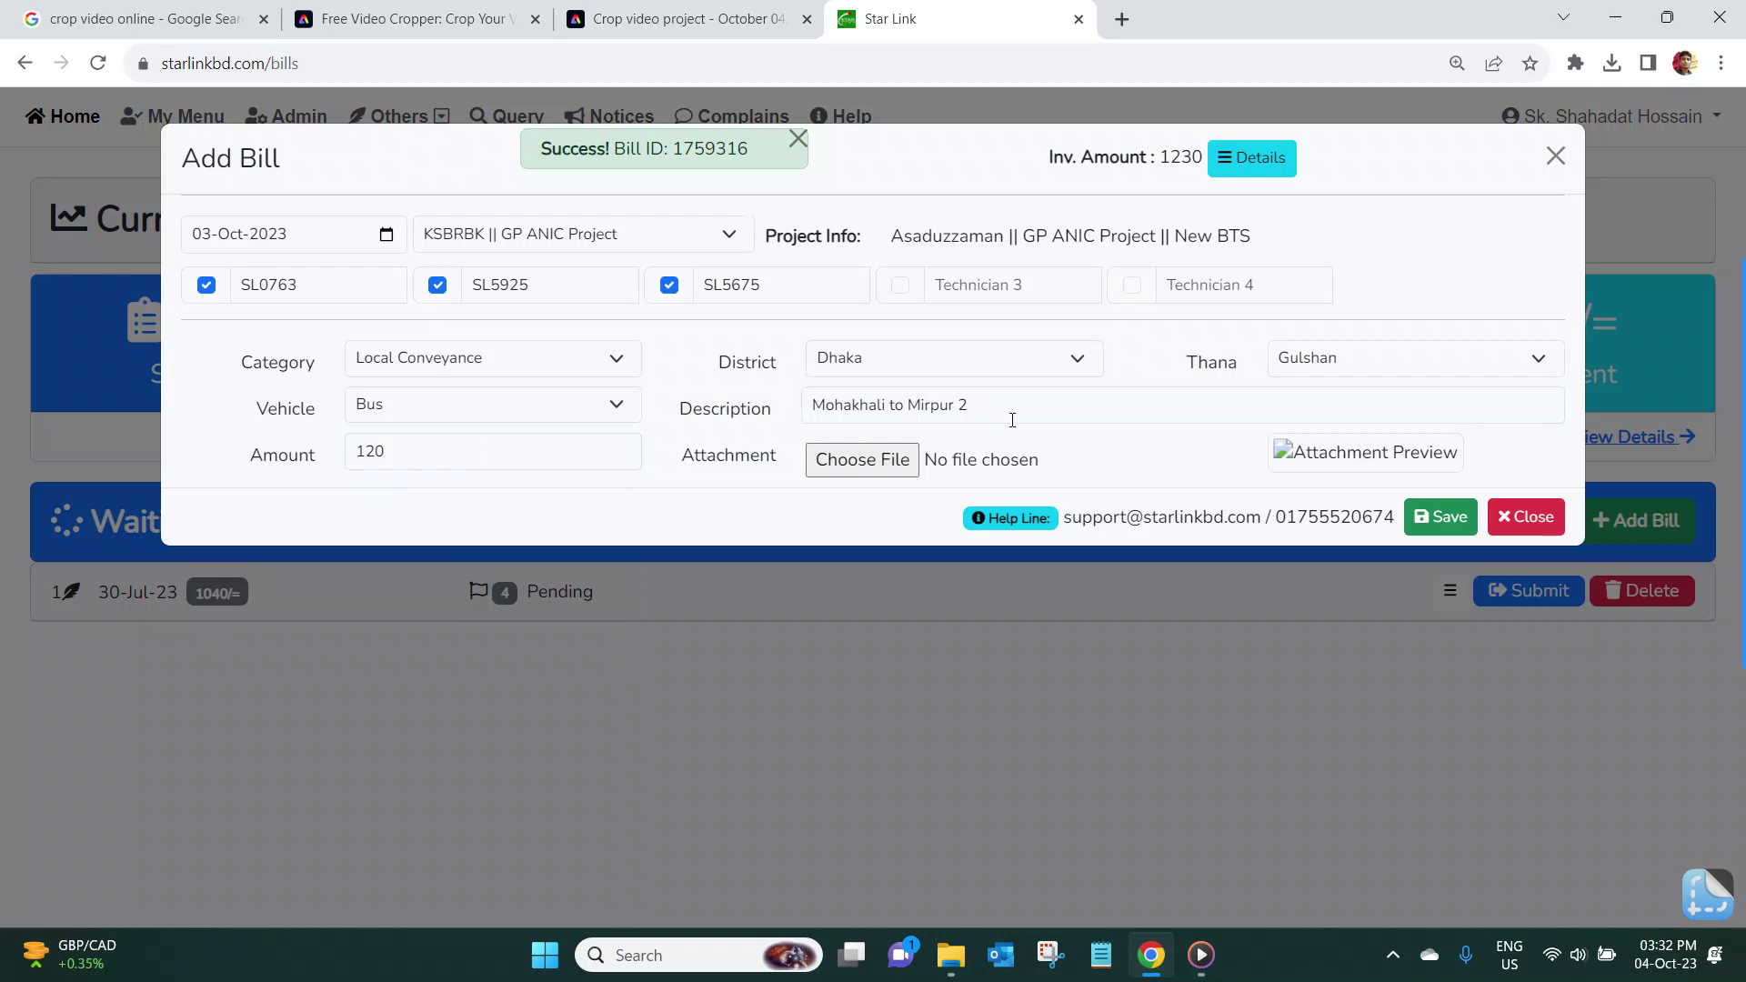
{"action": "left_click", "coordinate": [1452, 518]}
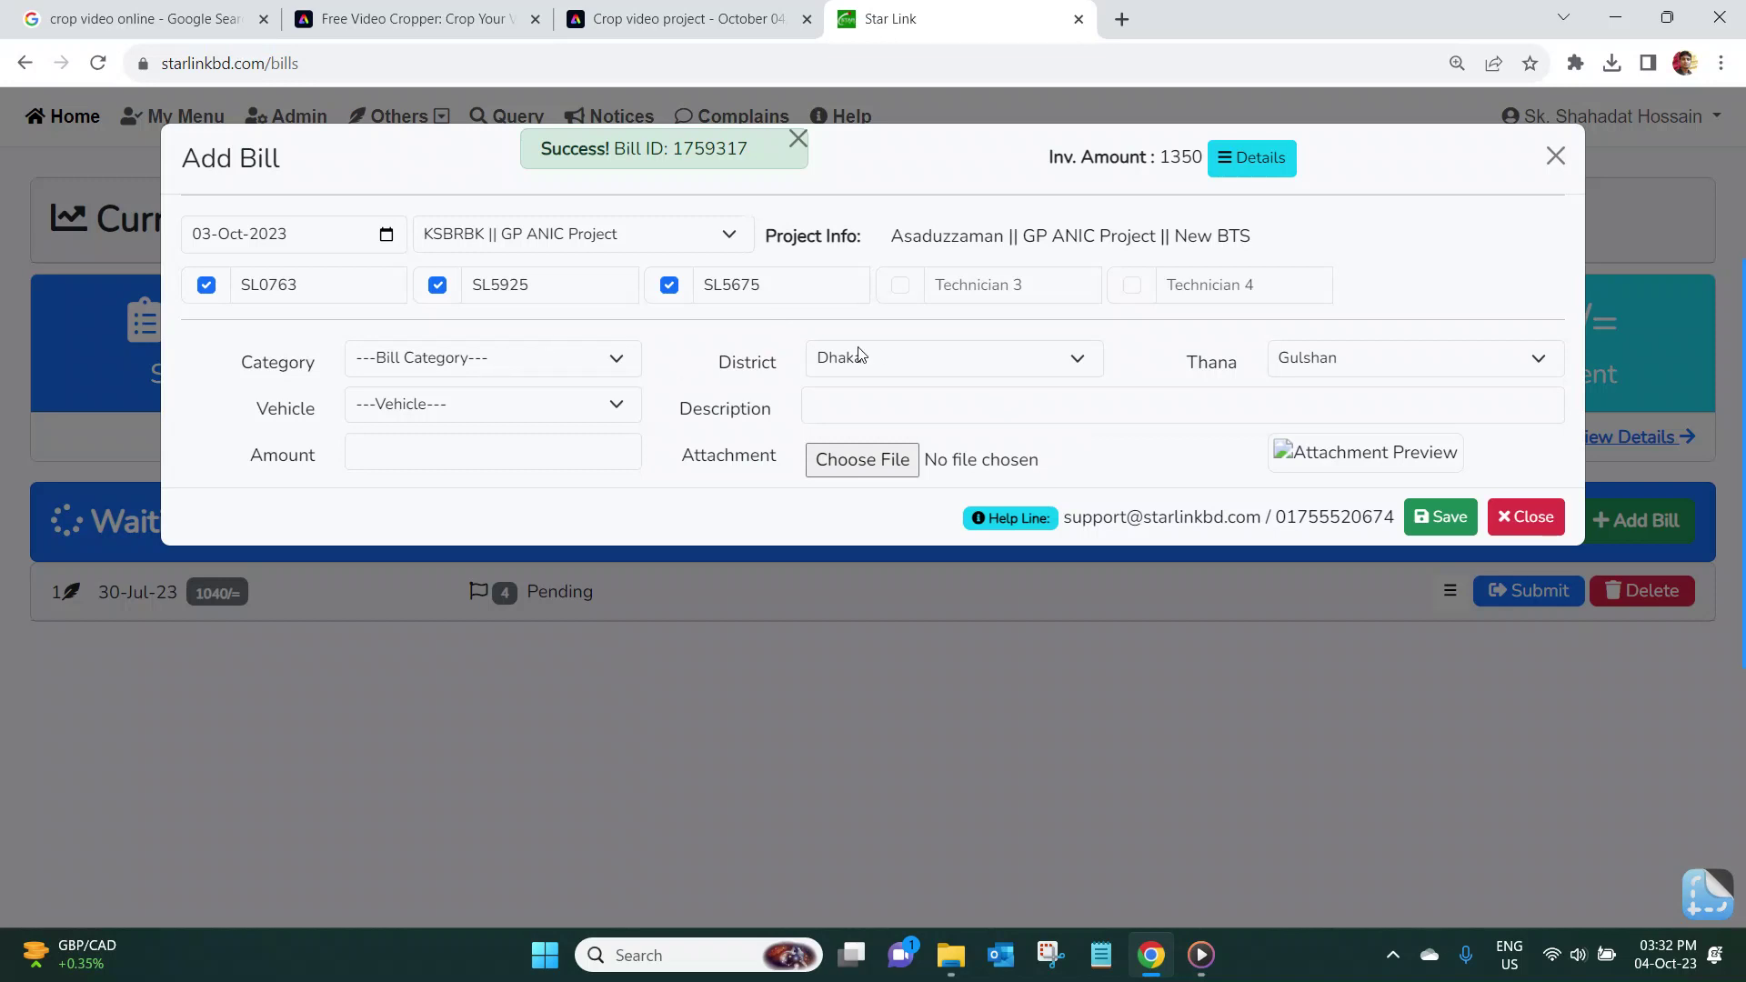
Step: Fill in another Local Conveyance entry with vehicle Rickshaw and an amount of 30
{"action": "left_click", "coordinate": [526, 358]}
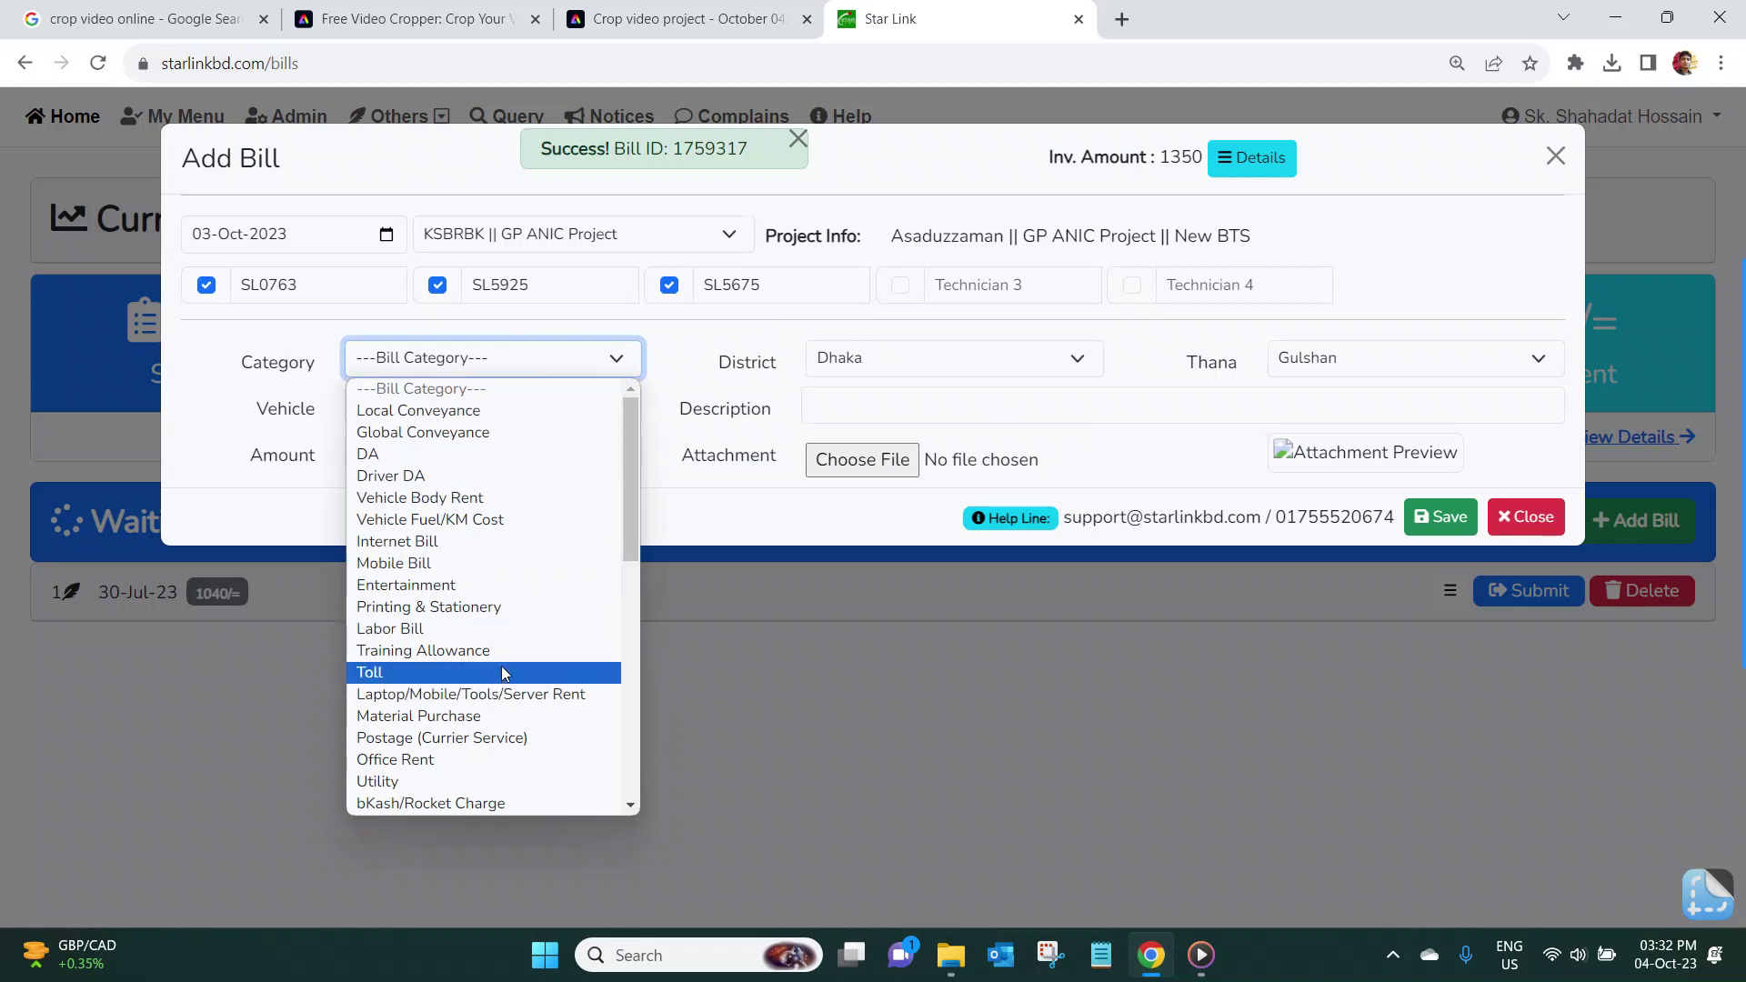
{"action": "left_click", "coordinate": [447, 413]}
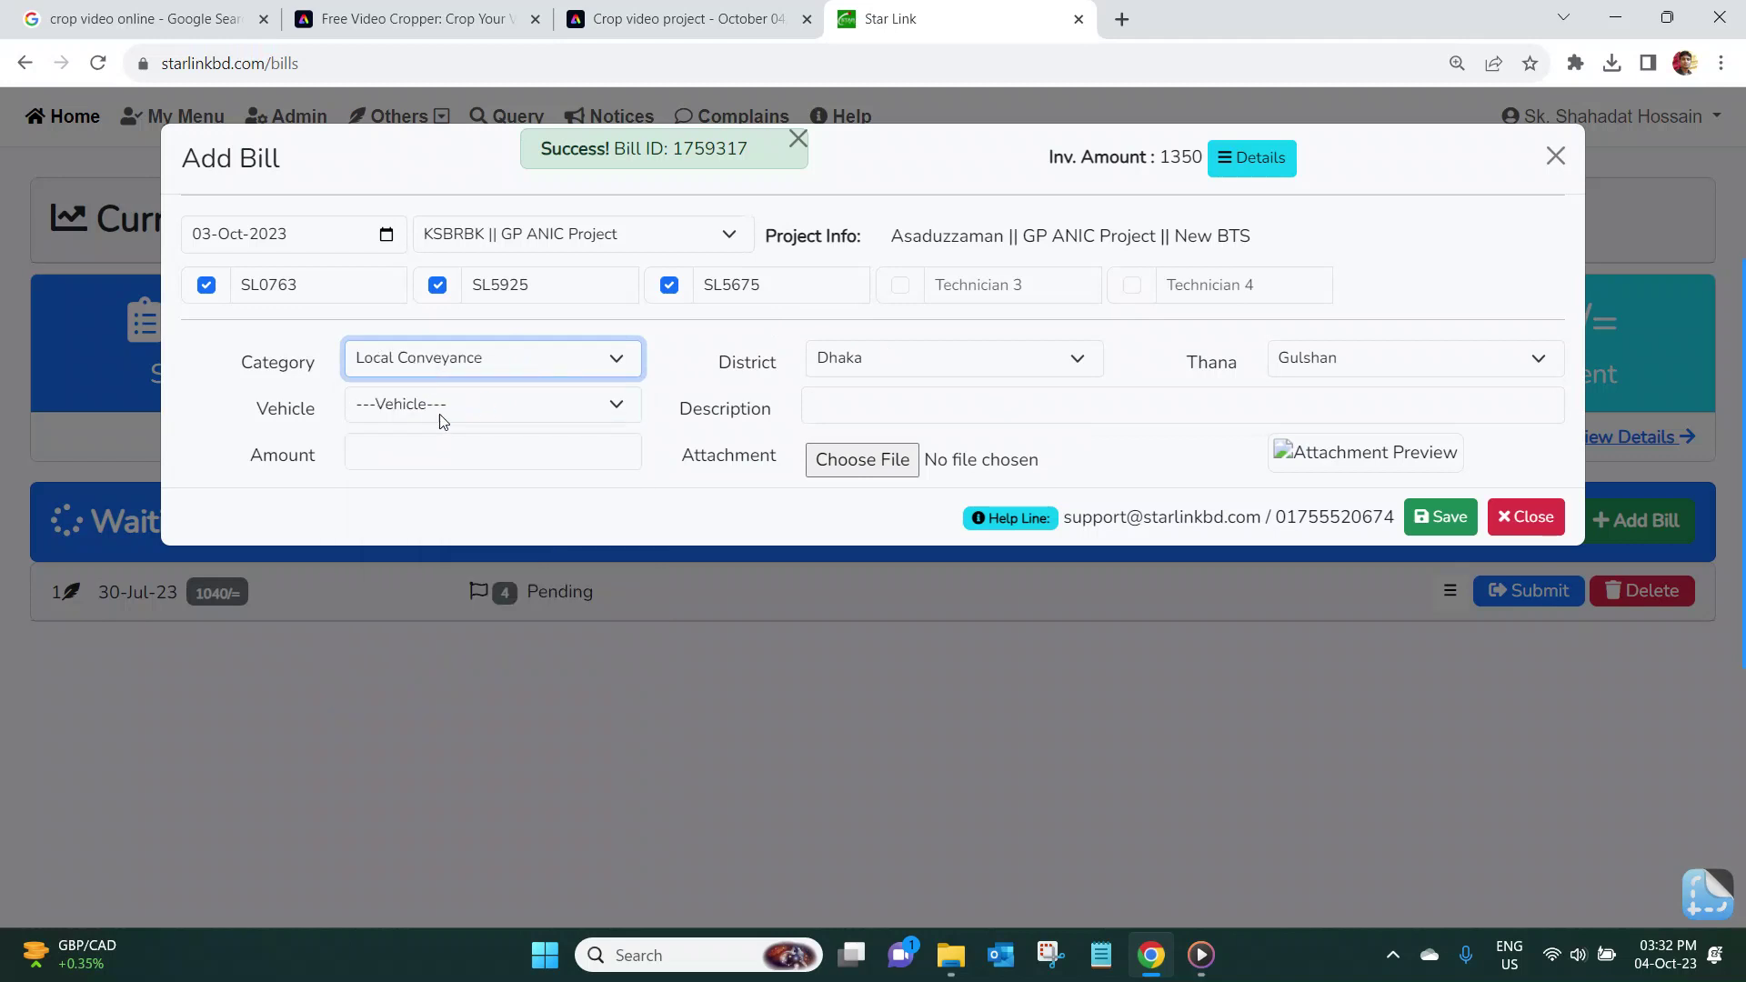
{"action": "left_click", "coordinate": [418, 407]}
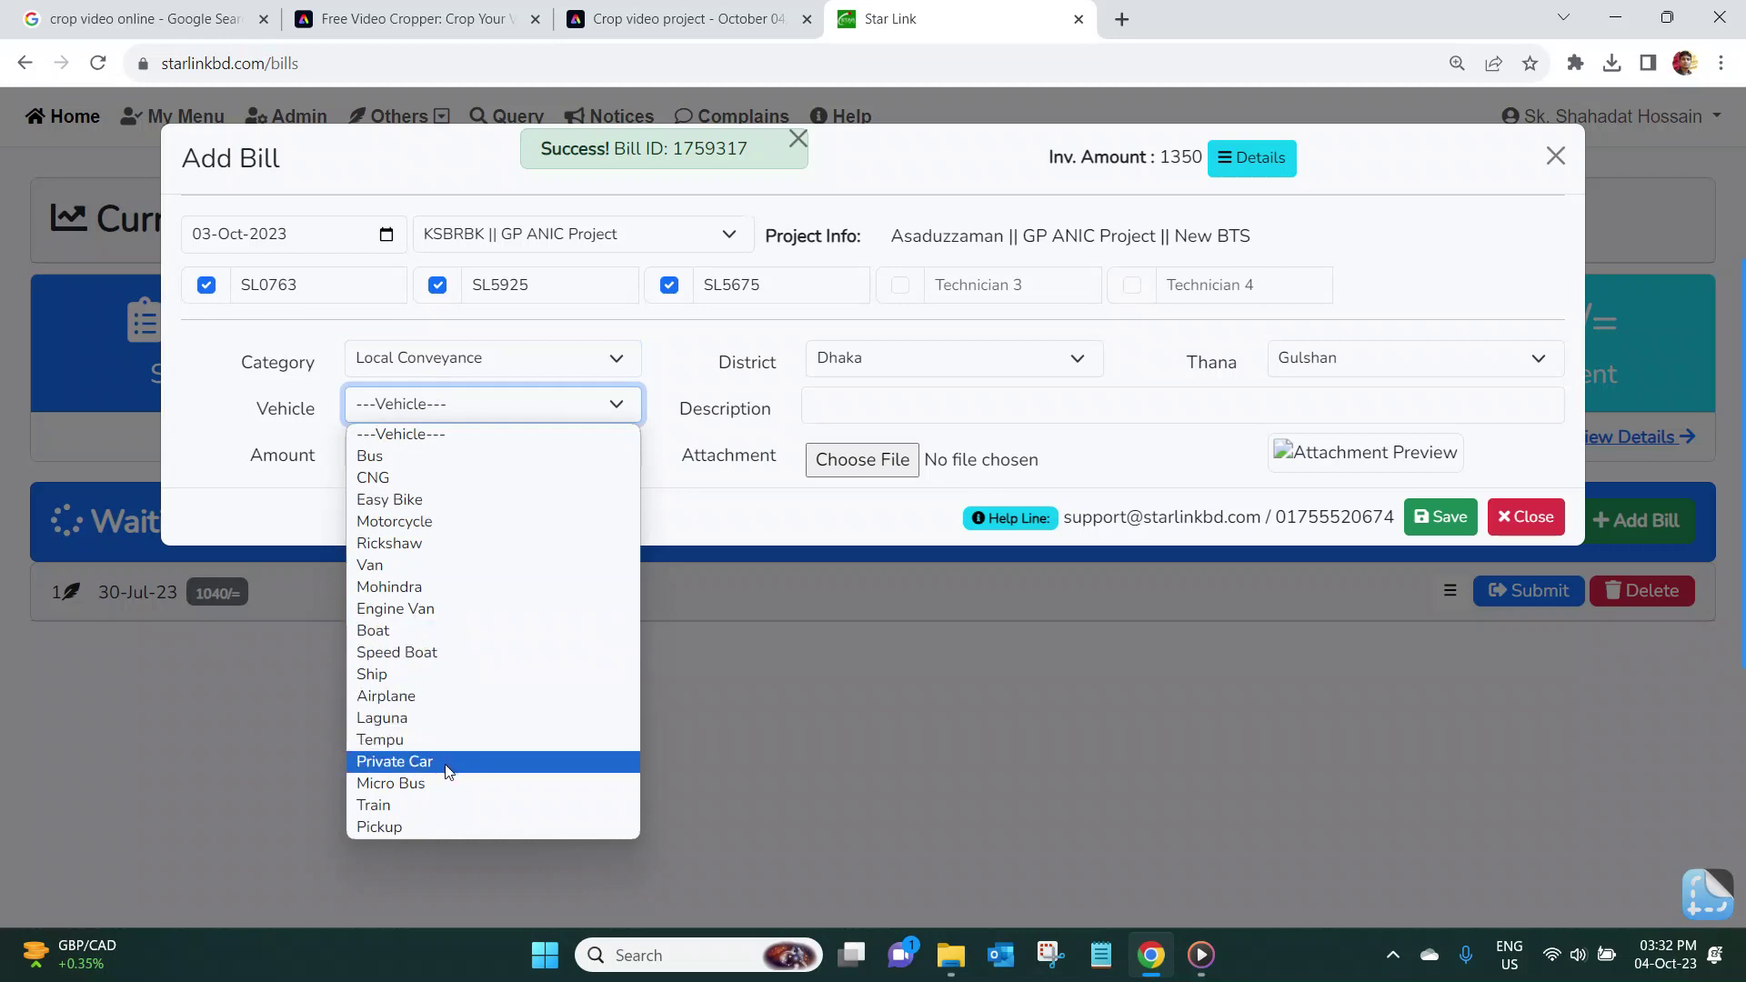
{"action": "key", "text": "r"}
{"action": "left_click", "coordinate": [418, 546]}
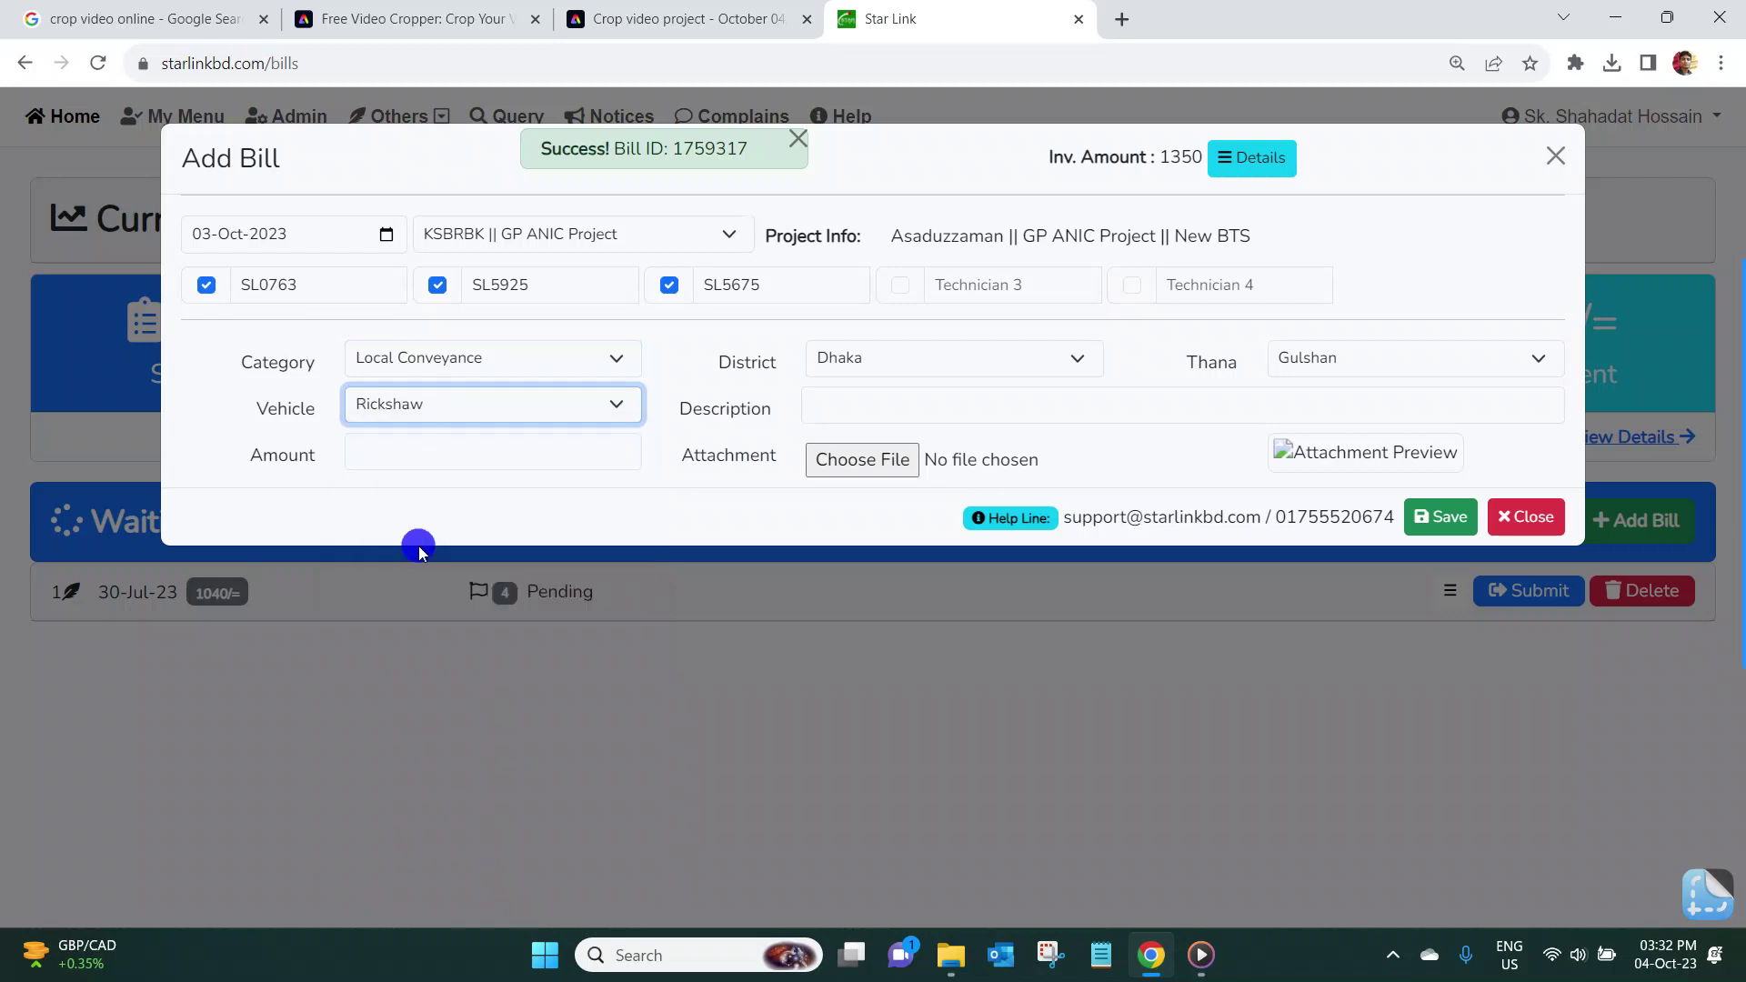
{"action": "left_click", "coordinate": [394, 445]}
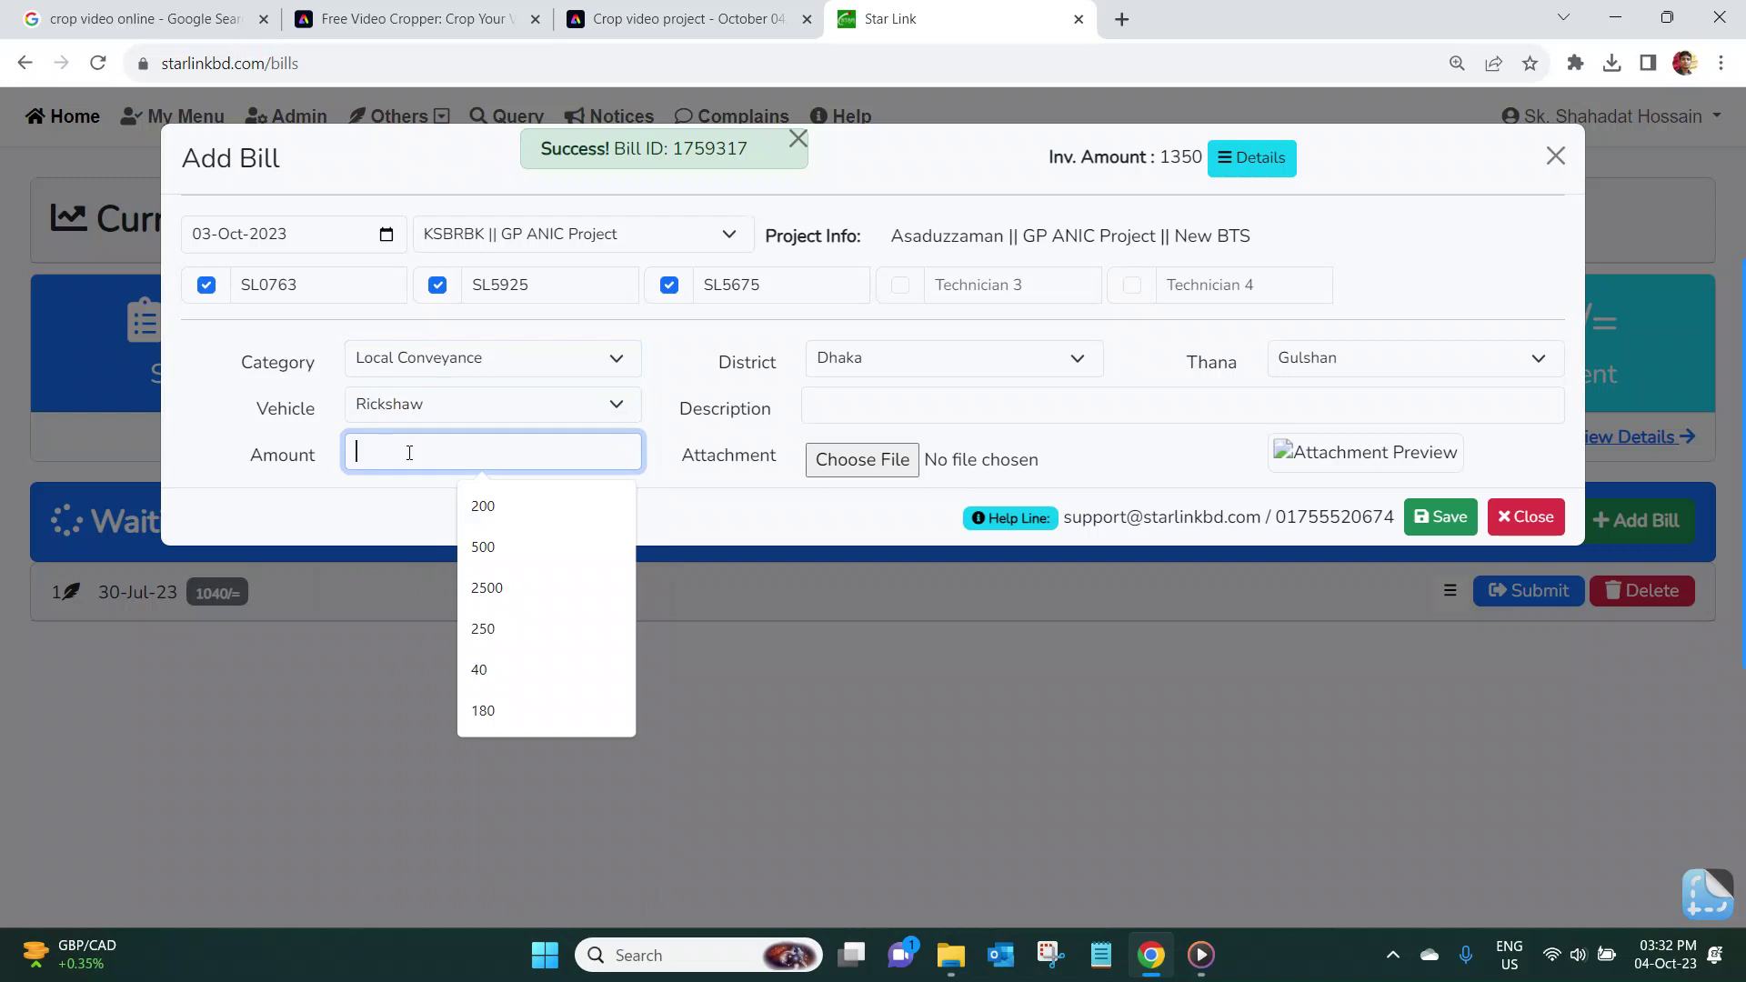
{"action": "type", "text": "30"}
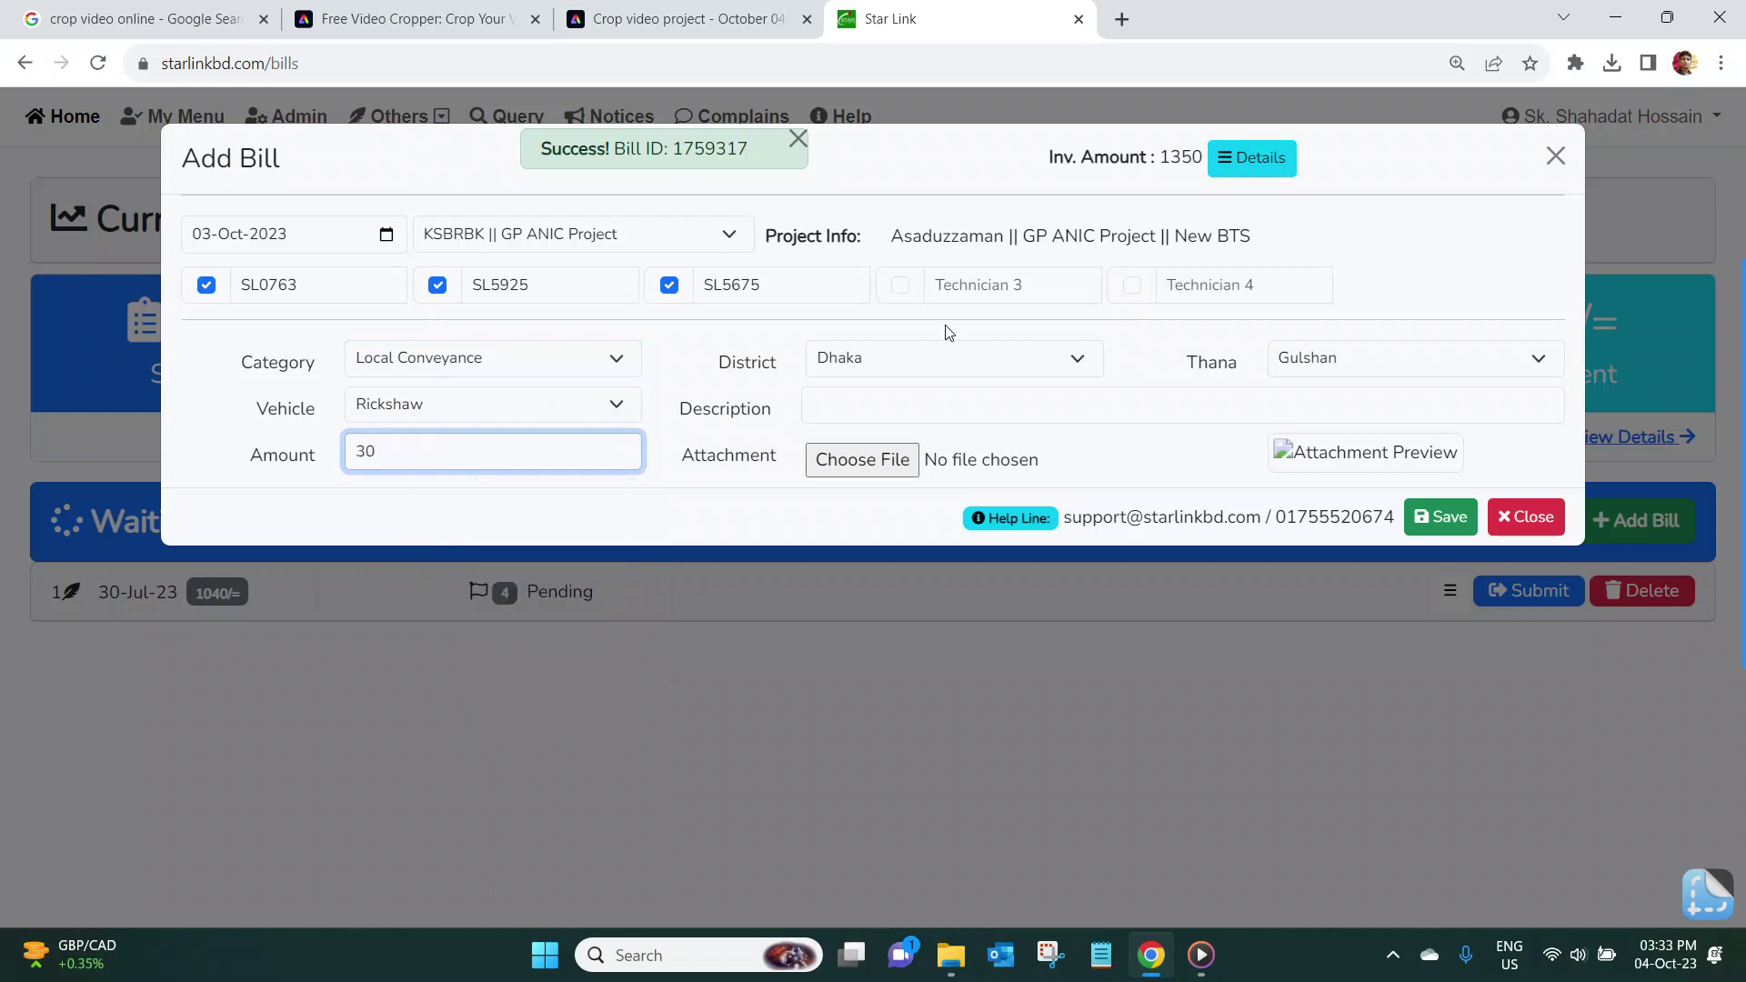
Step: Describe the rickshaw conveyance entry as "Mirput 2 to Mirpur 11"
{"action": "left_click", "coordinate": [902, 410]}
{"action": "type", "text": "Mo"}
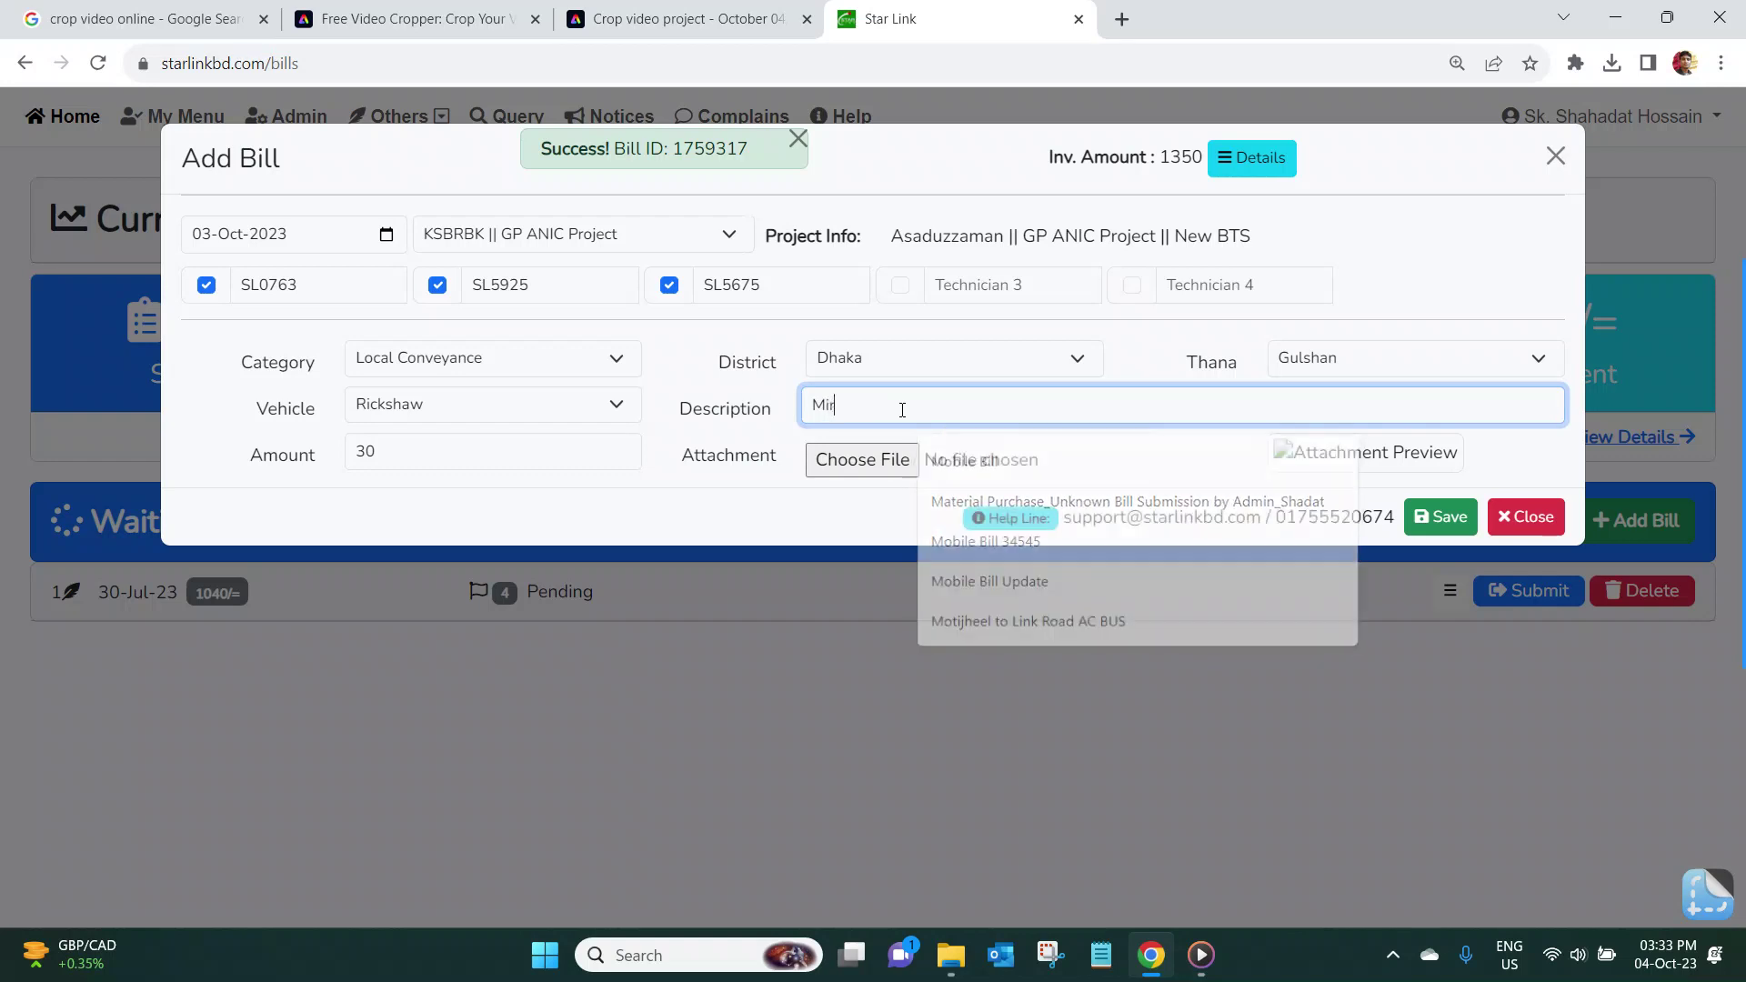
{"action": "key", "text": "BackSpace"}
{"action": "type", "text": "irput 2 o"}
{"action": "key", "text": "BackSpace"}
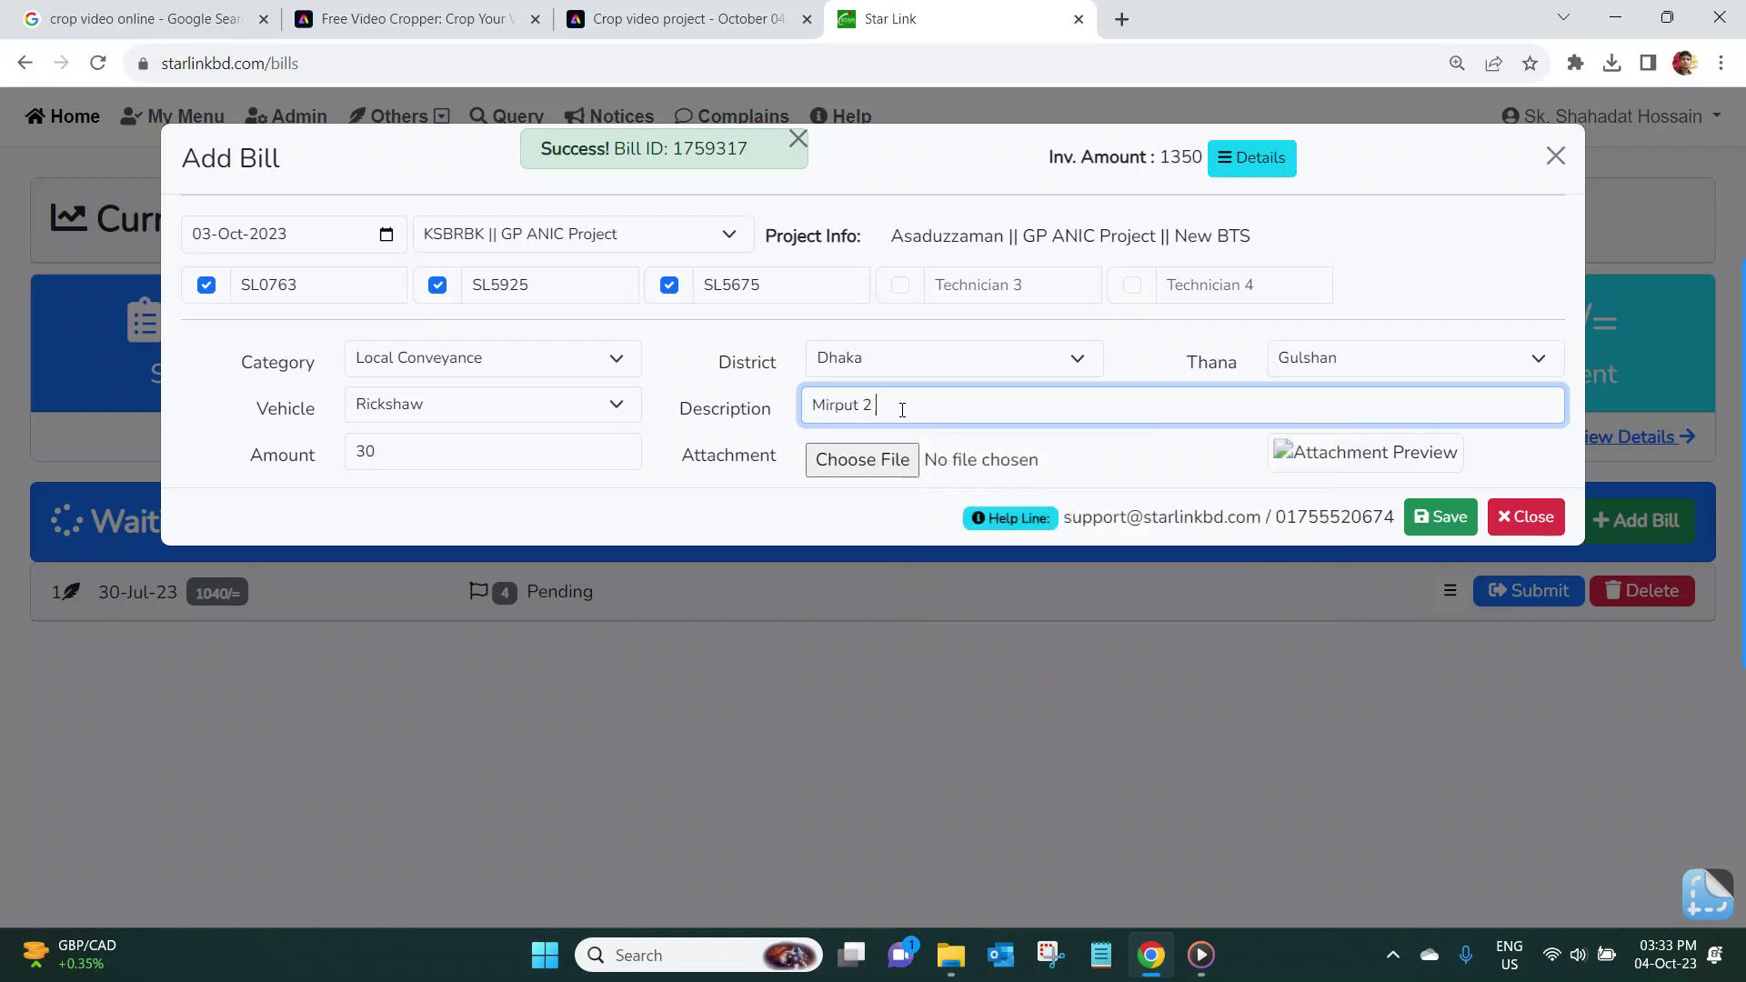
{"action": "type", "text": "to Mirpur 11"}
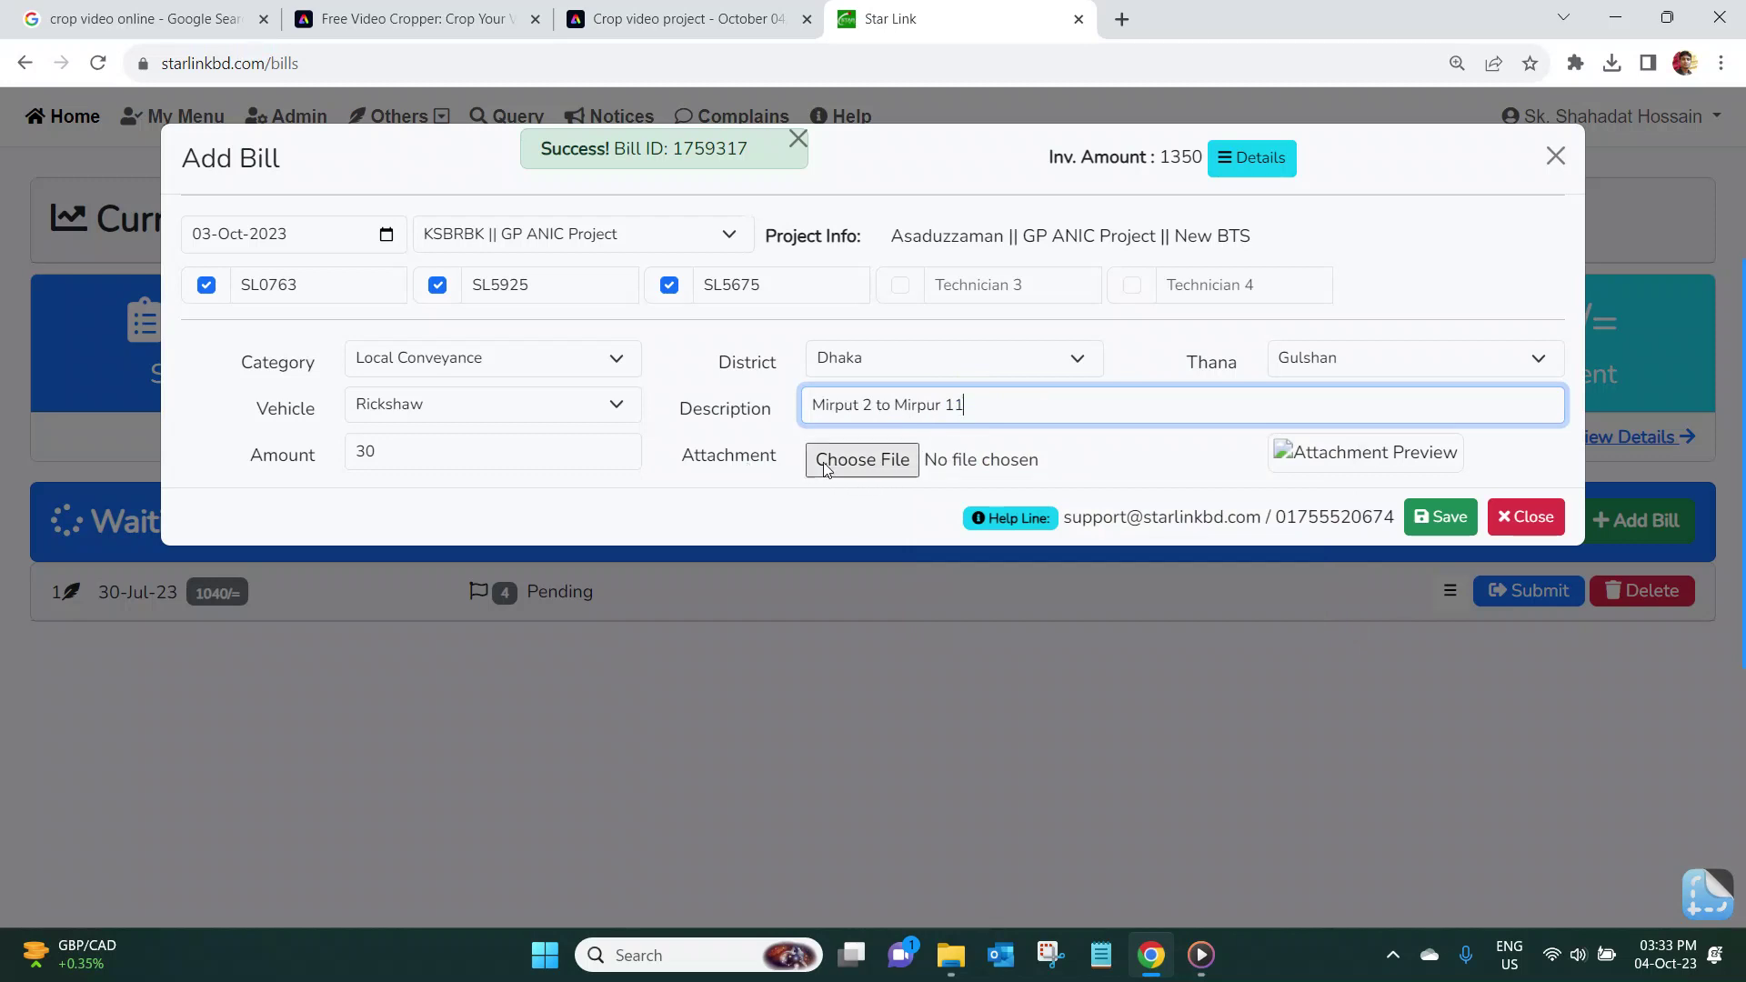
Step: Attach the 20230809_025102(PM) map JPG from the App Development > Starlink folder to the rickshaw entry
{"action": "left_click", "coordinate": [867, 459]}
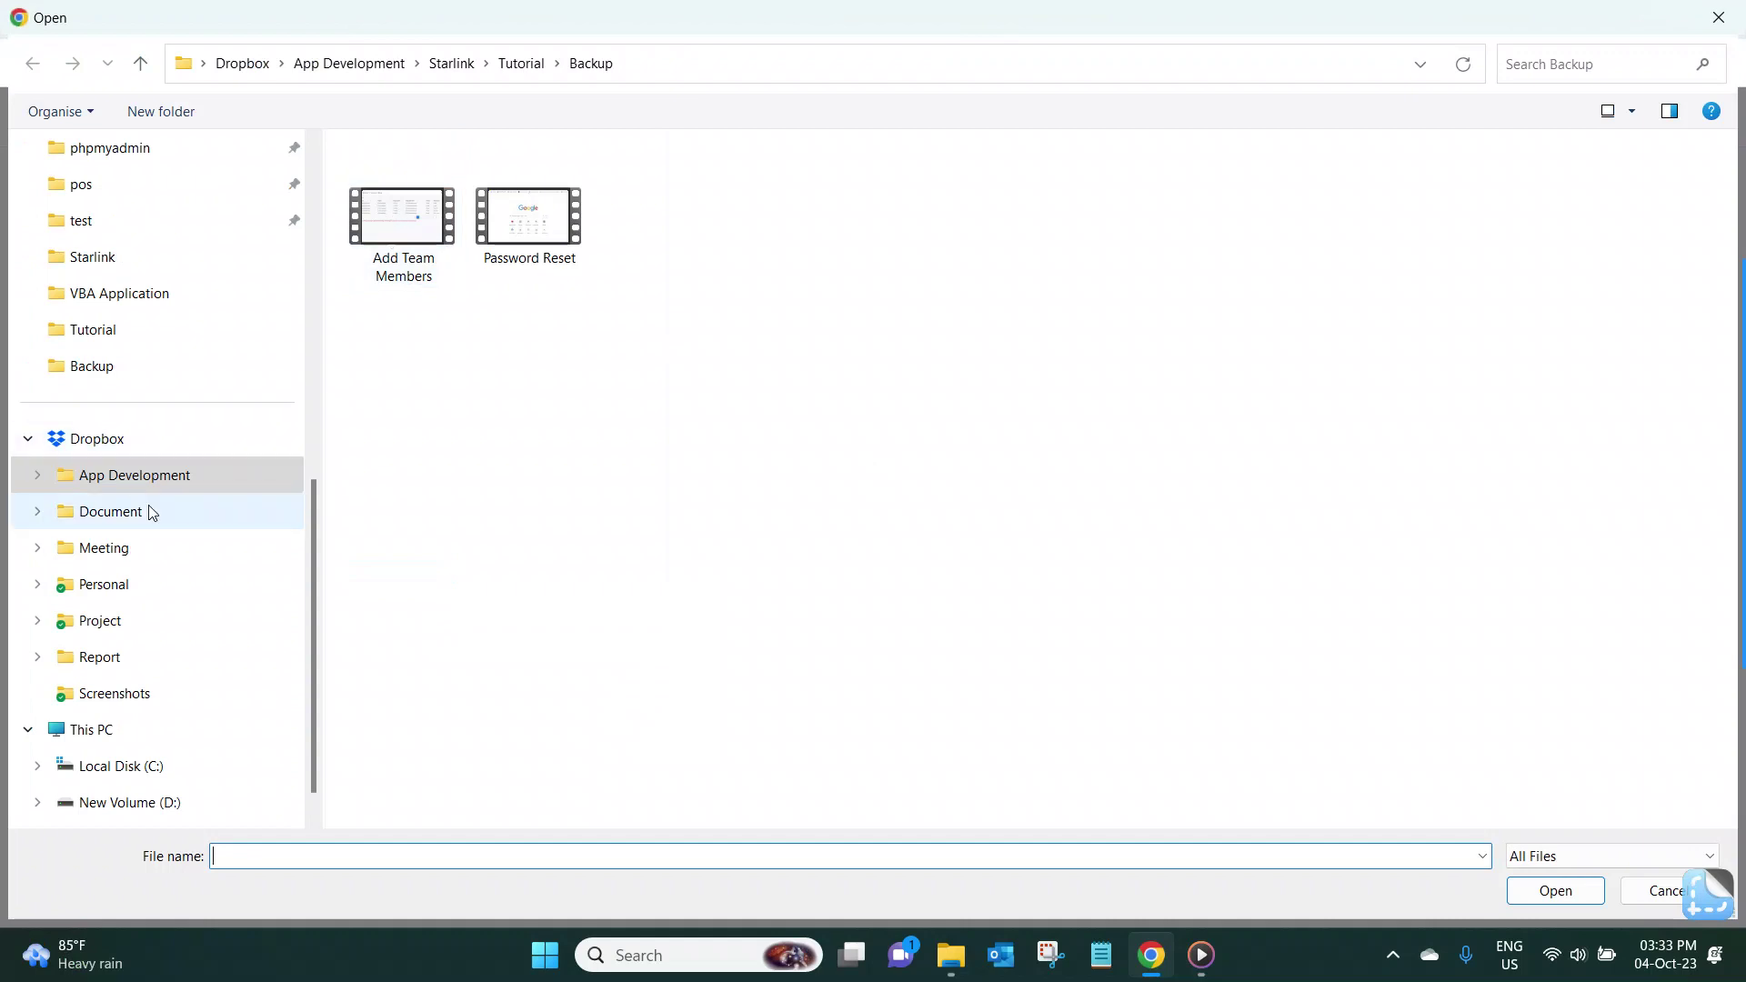
{"action": "left_click", "coordinate": [136, 475]}
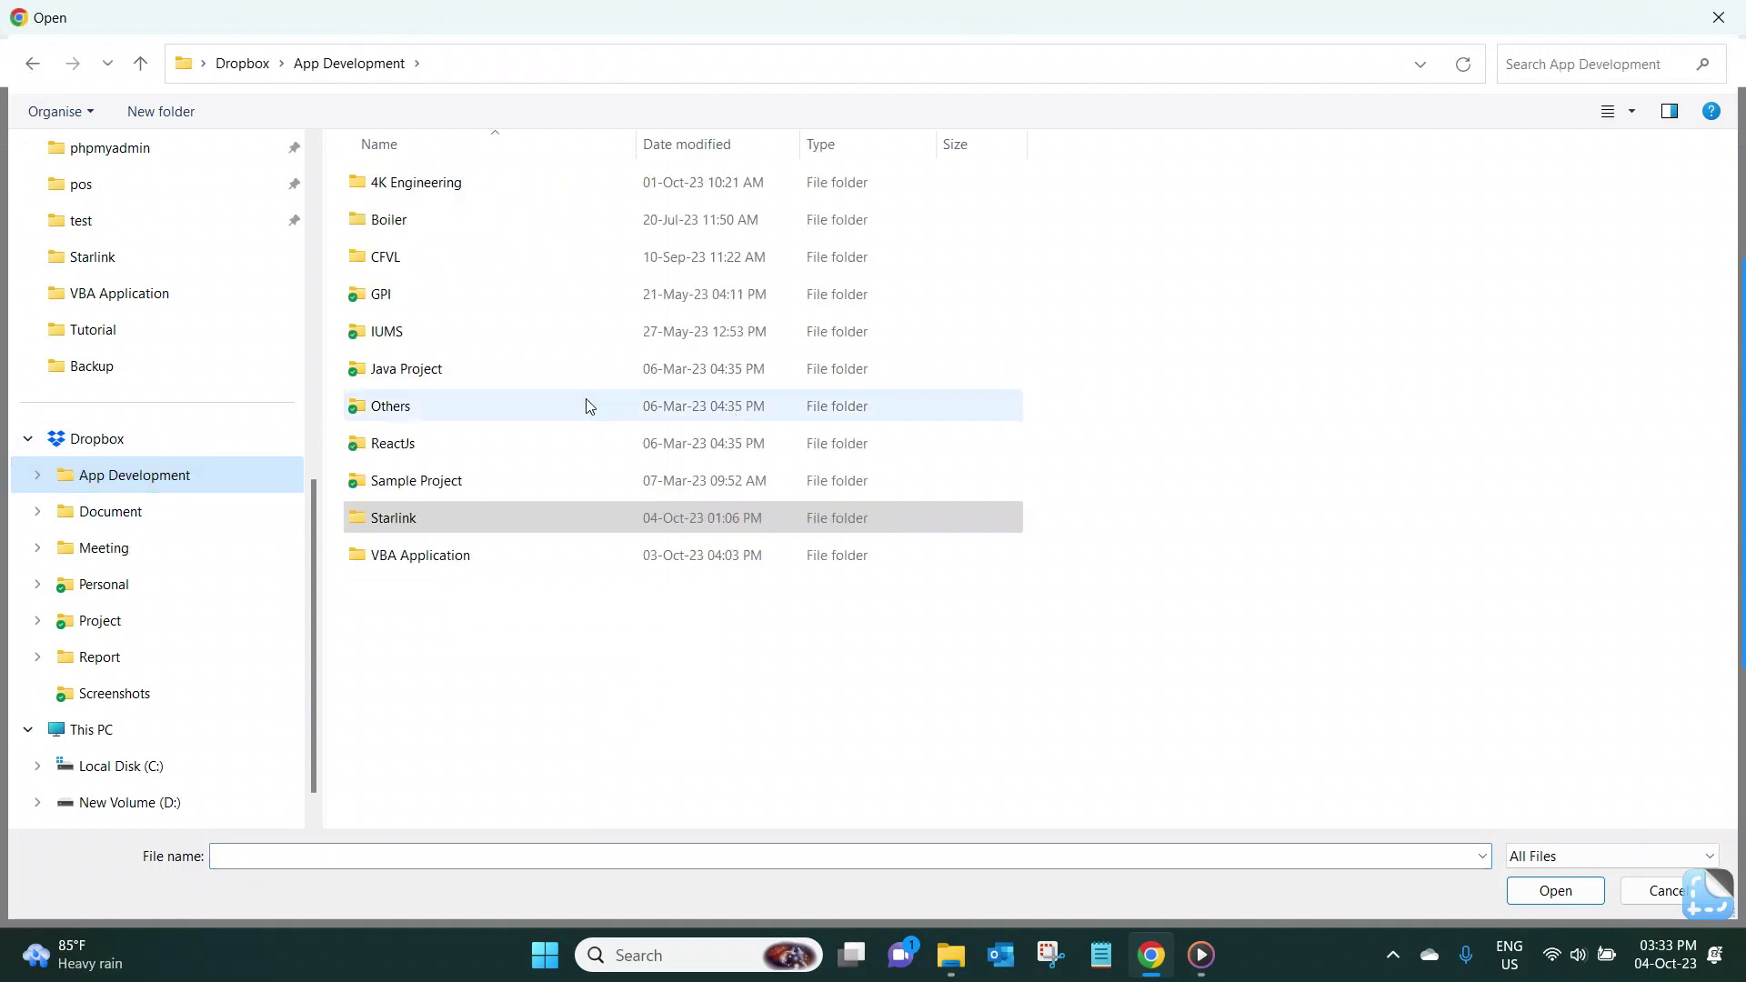
{"action": "left_click", "coordinate": [414, 516]}
{"action": "left_click", "coordinate": [414, 516]}
{"action": "left_click", "coordinate": [437, 374]}
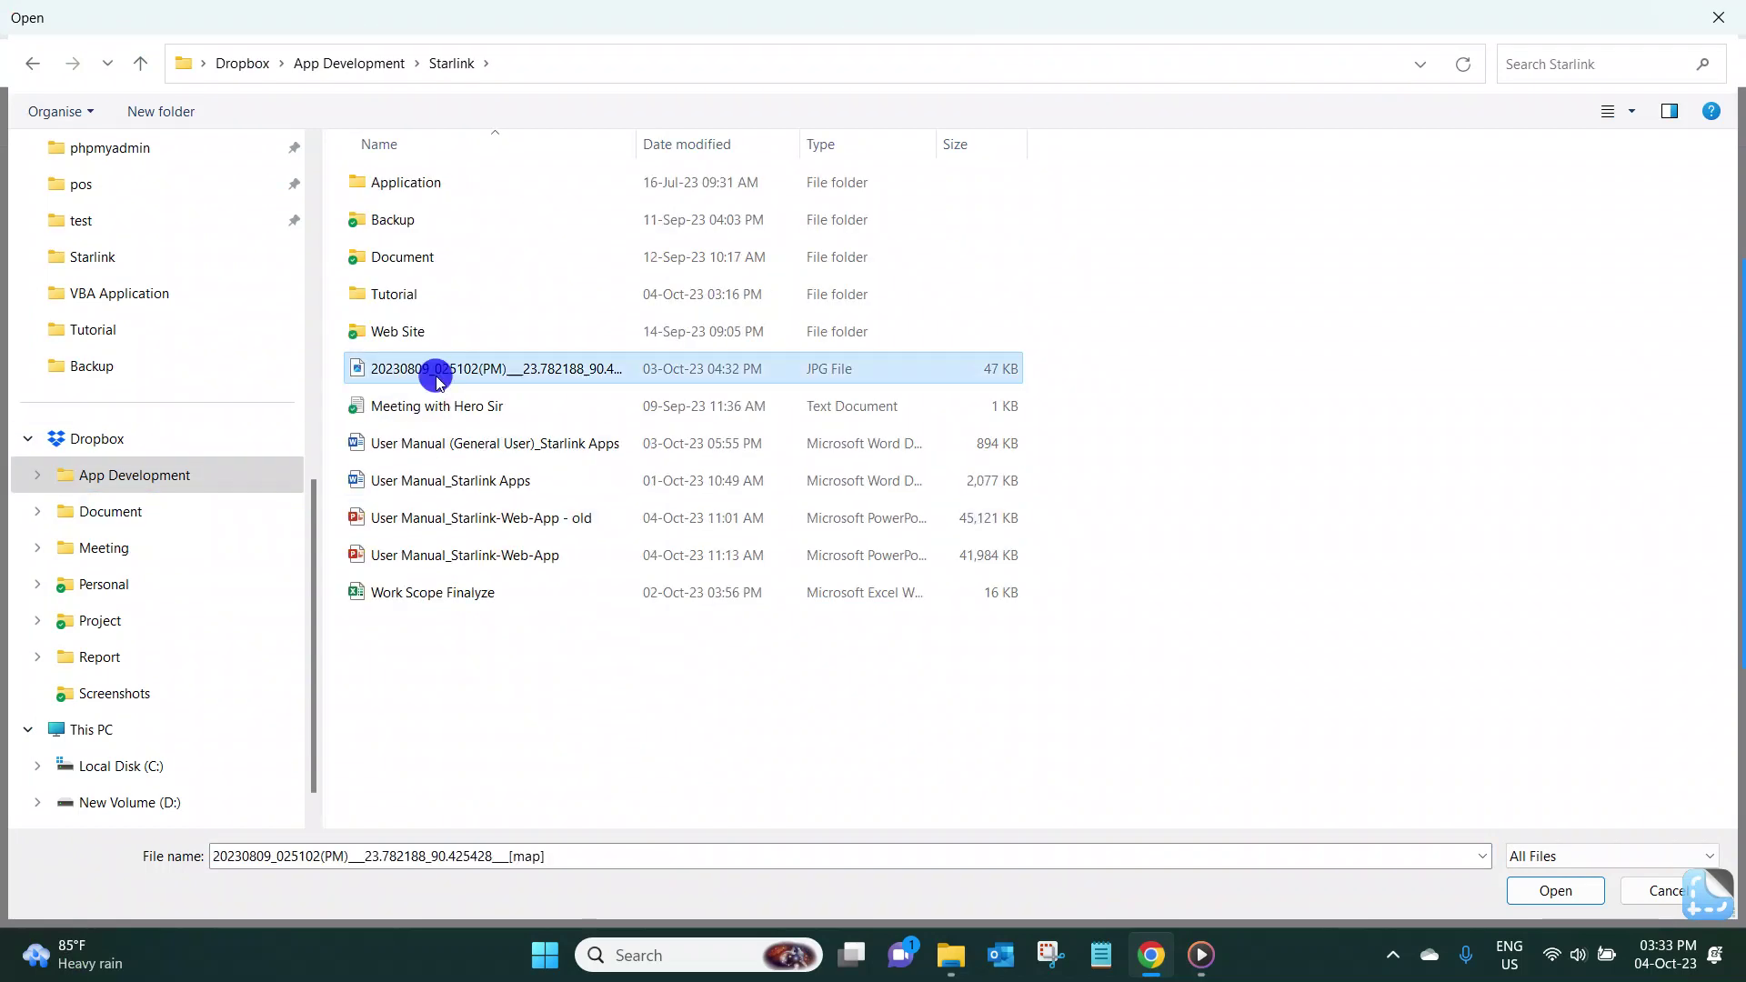
{"action": "left_click", "coordinate": [437, 375]}
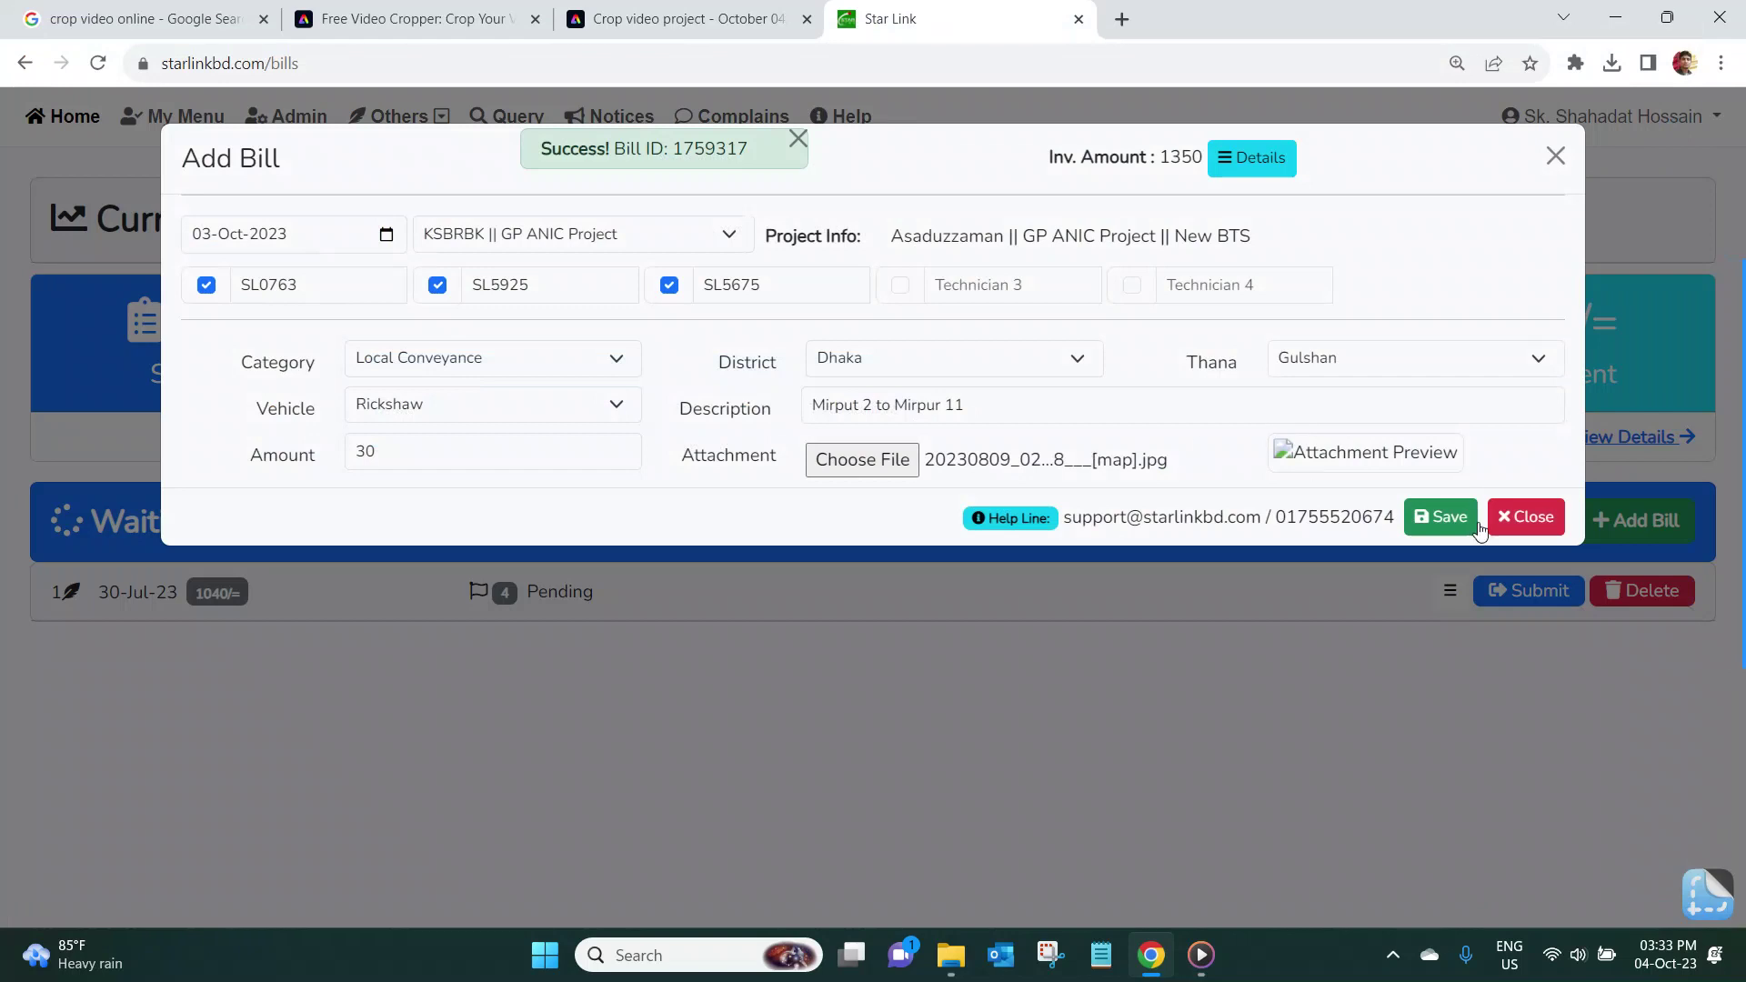
Step: Save the rickshaw entry and close the bill entry form
{"action": "left_click", "coordinate": [1446, 519]}
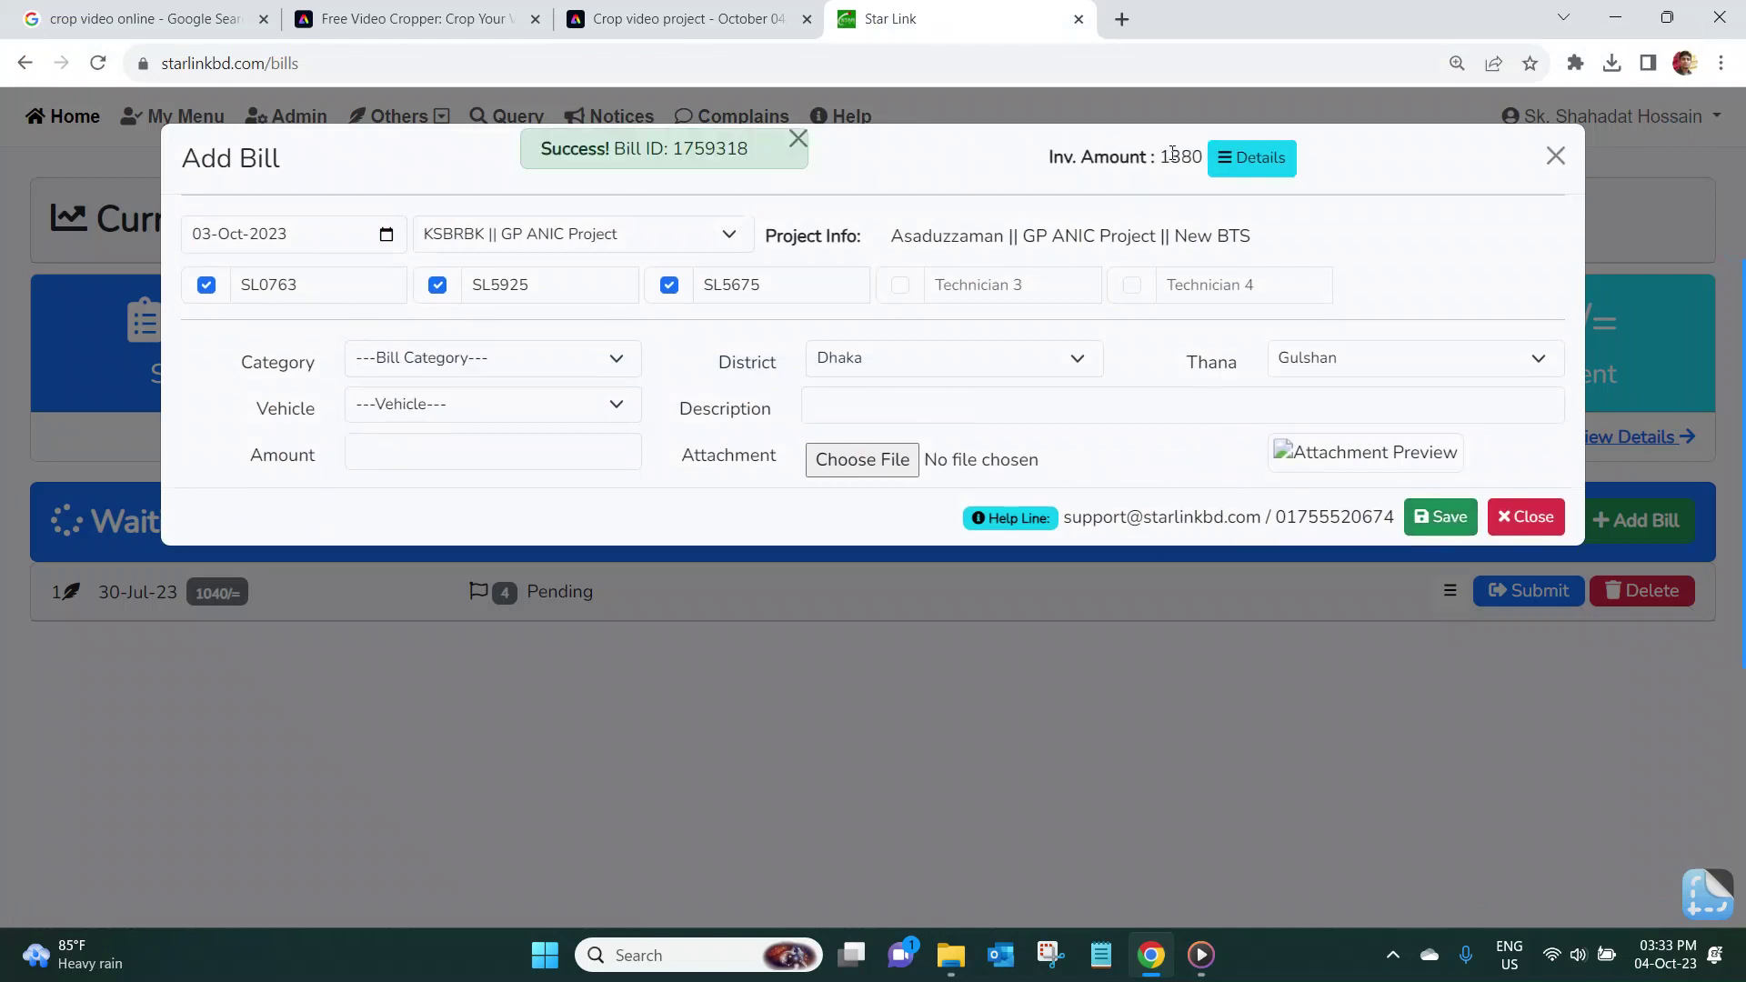
{"action": "left_click", "coordinate": [1163, 159]}
{"action": "left_click", "coordinate": [1529, 516]}
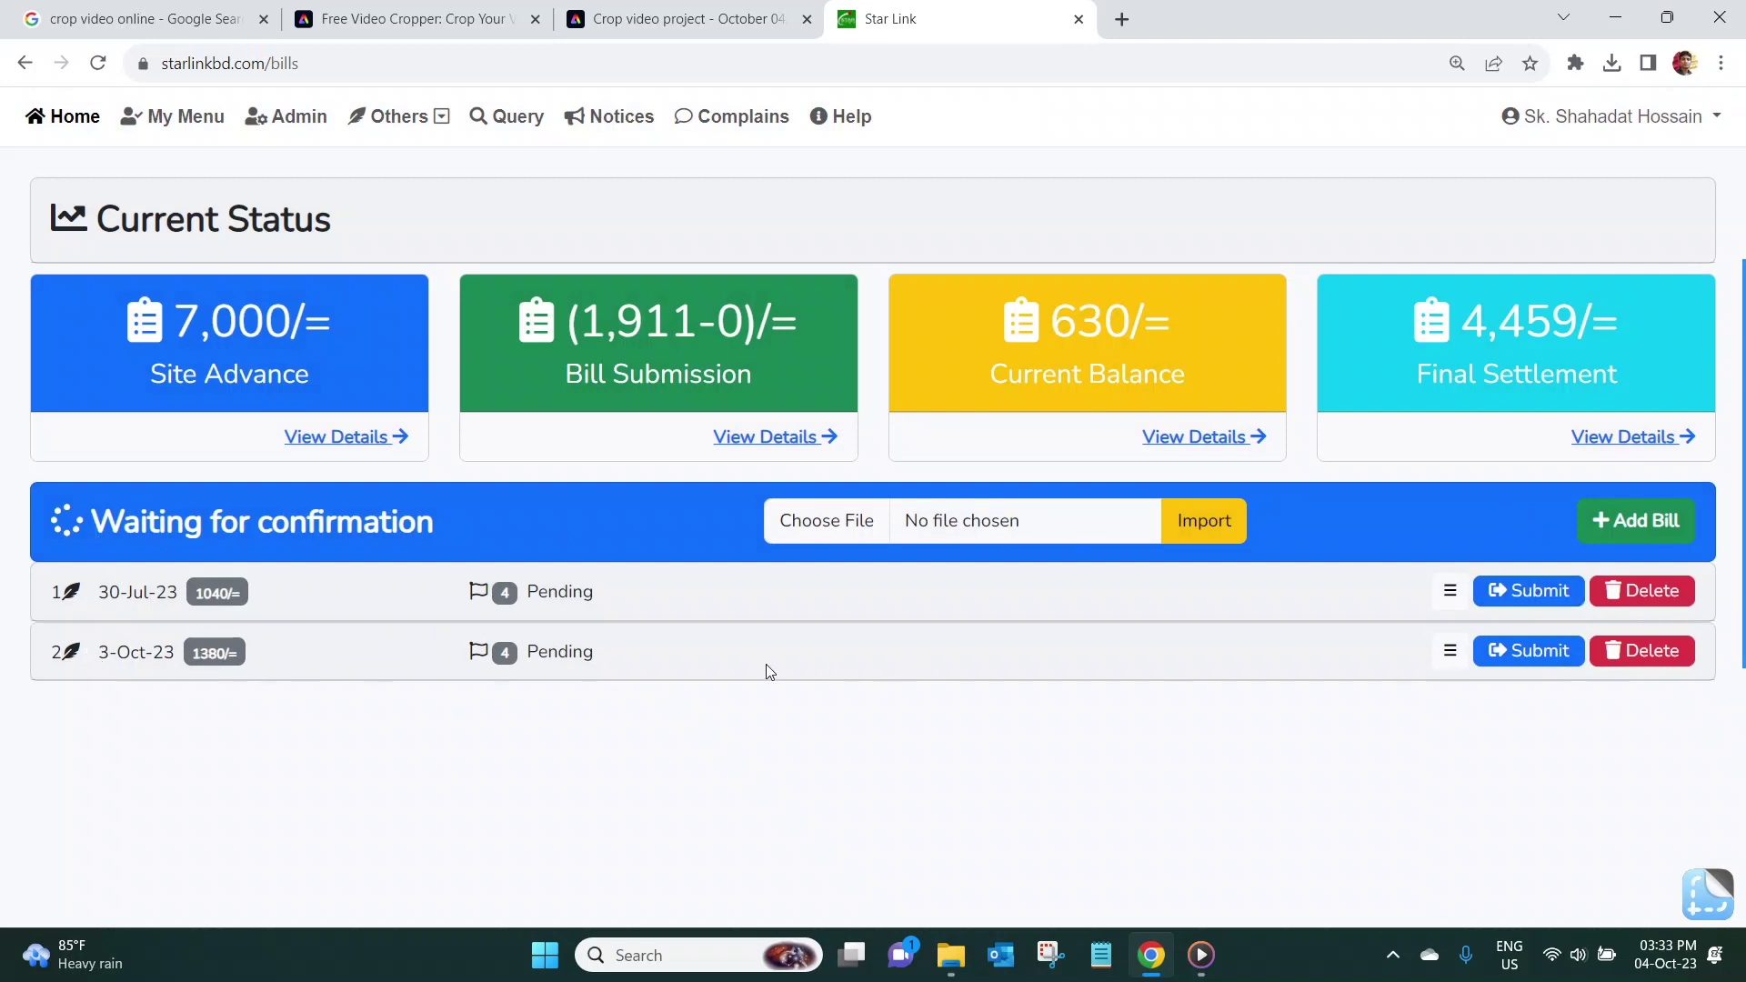
Step: Expand the pending 3-Oct-23 bill and review the category, vehicle, description and amount of its entries
{"action": "left_click_drag", "start_coordinate": [91, 648], "coordinate": [213, 653]}
{"action": "left_click", "coordinate": [571, 649]}
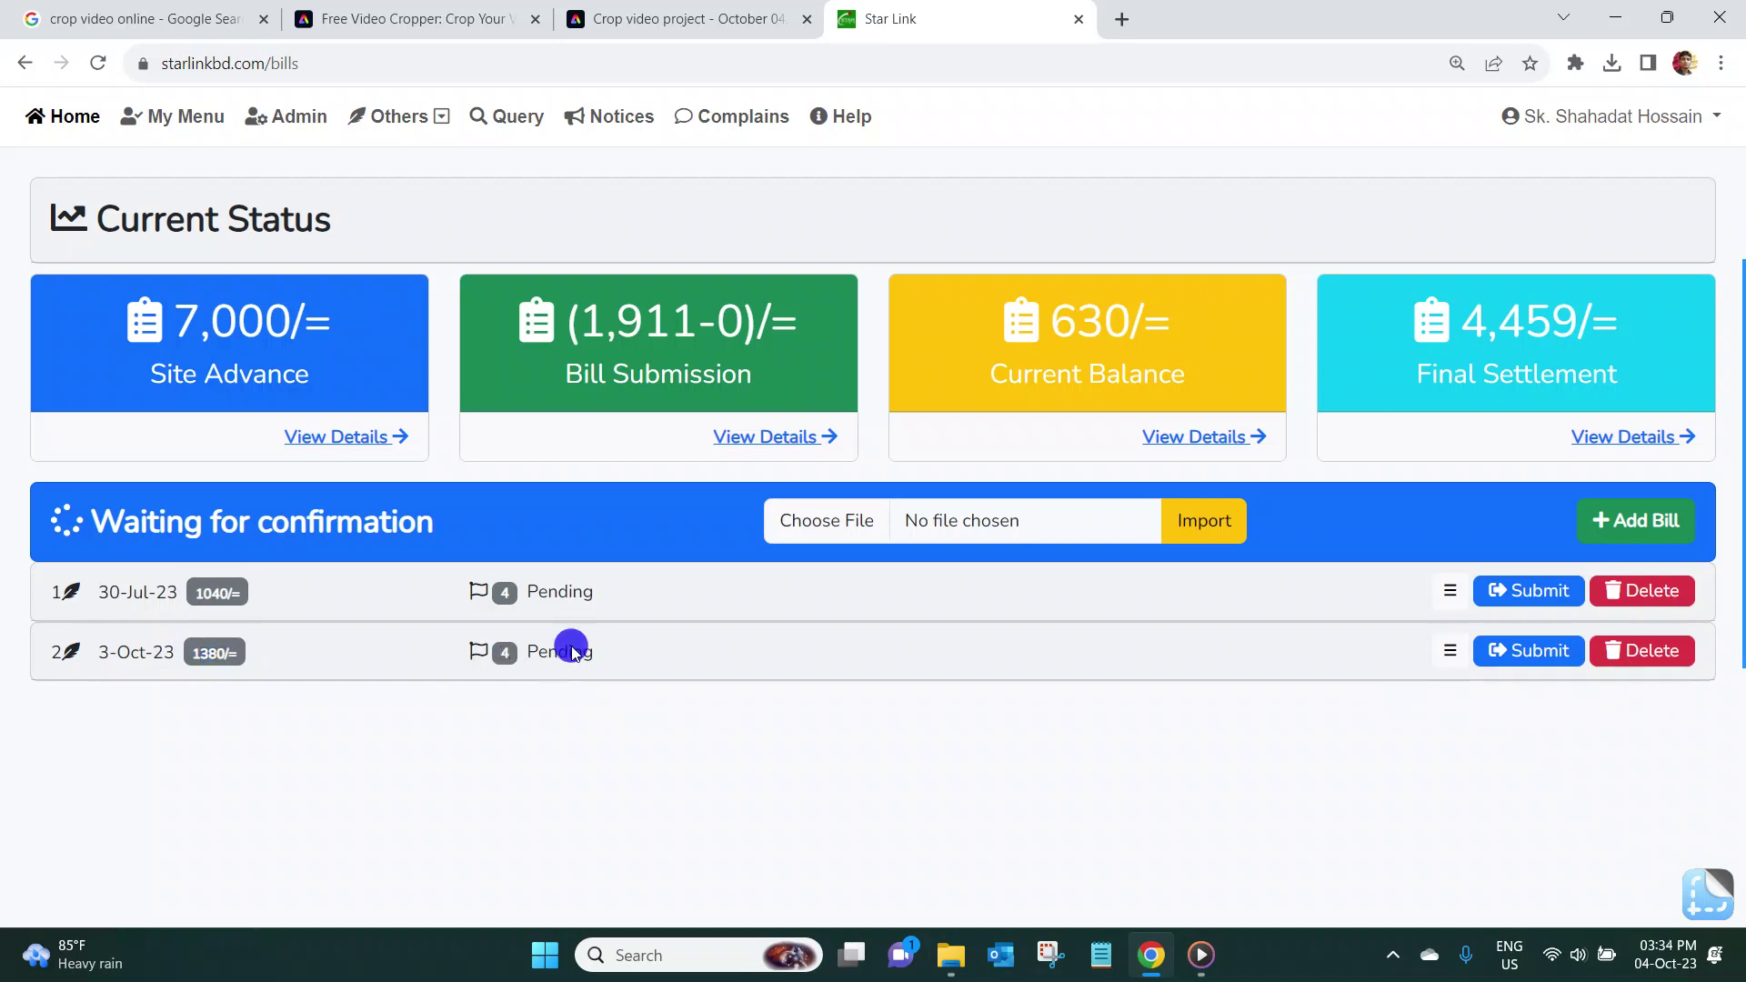
{"action": "left_click", "coordinate": [1447, 651]}
{"action": "scroll", "coordinate": [1344, 647], "scroll_direction": "down", "scroll_amount": 1}
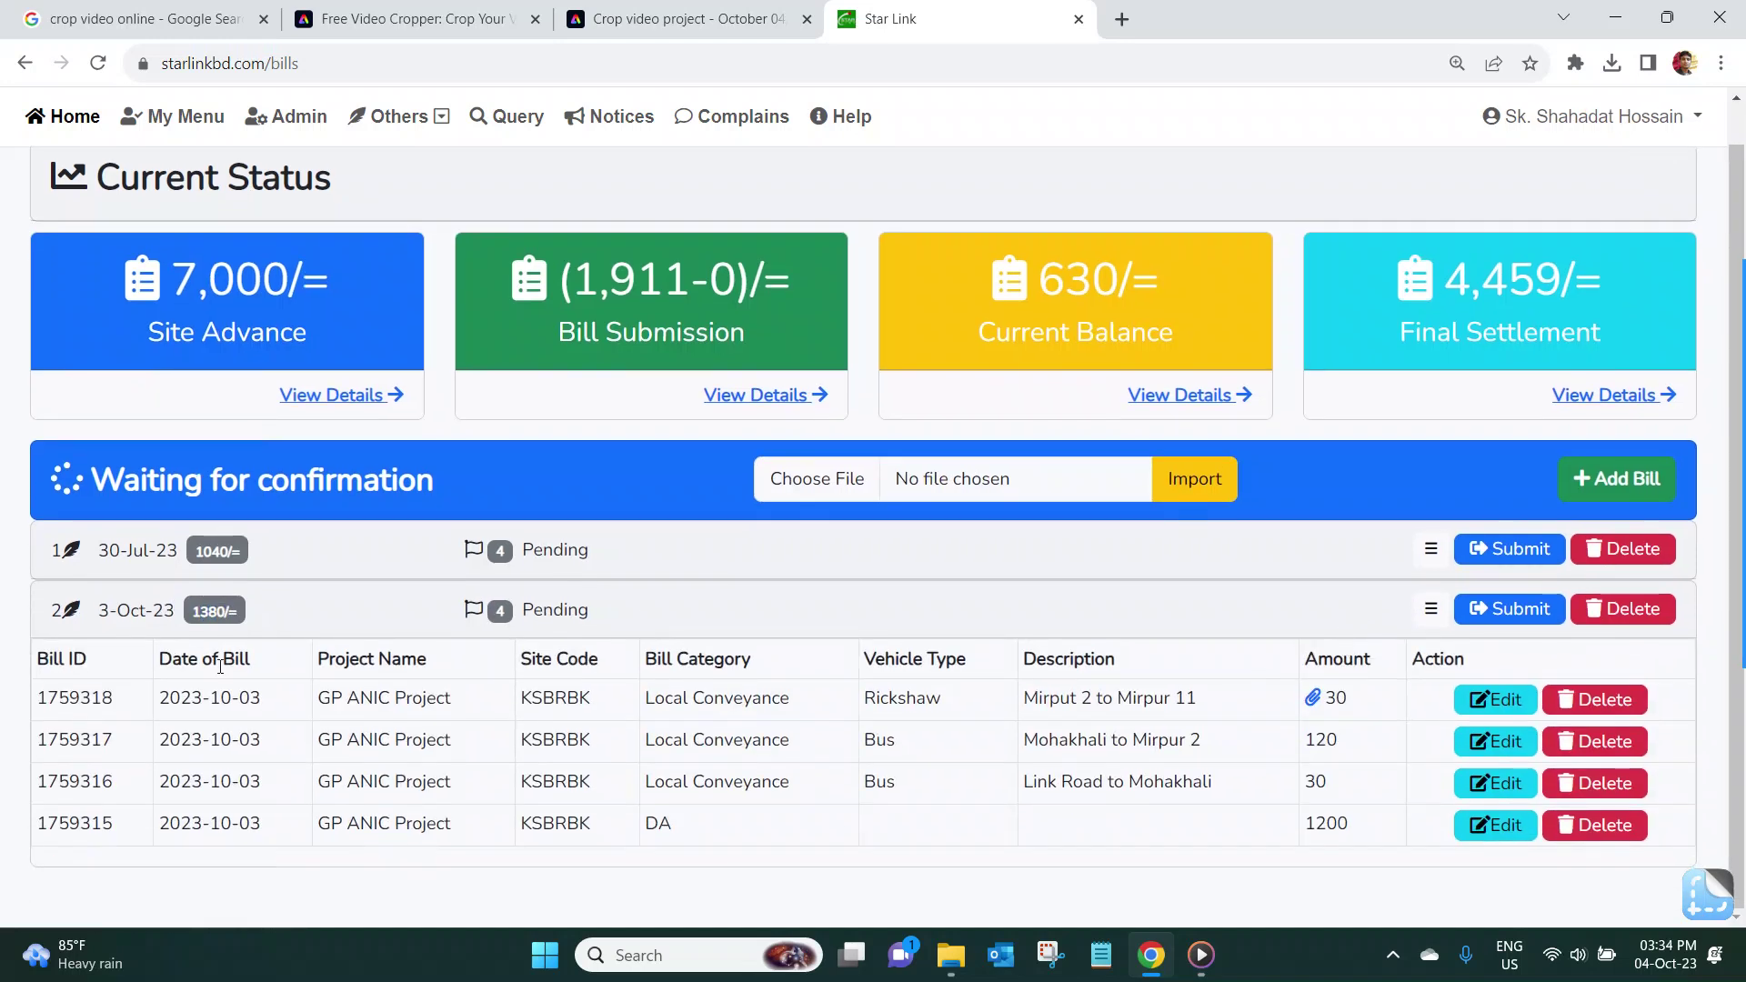
{"action": "left_click_drag", "start_coordinate": [665, 698], "coordinate": [946, 698]}
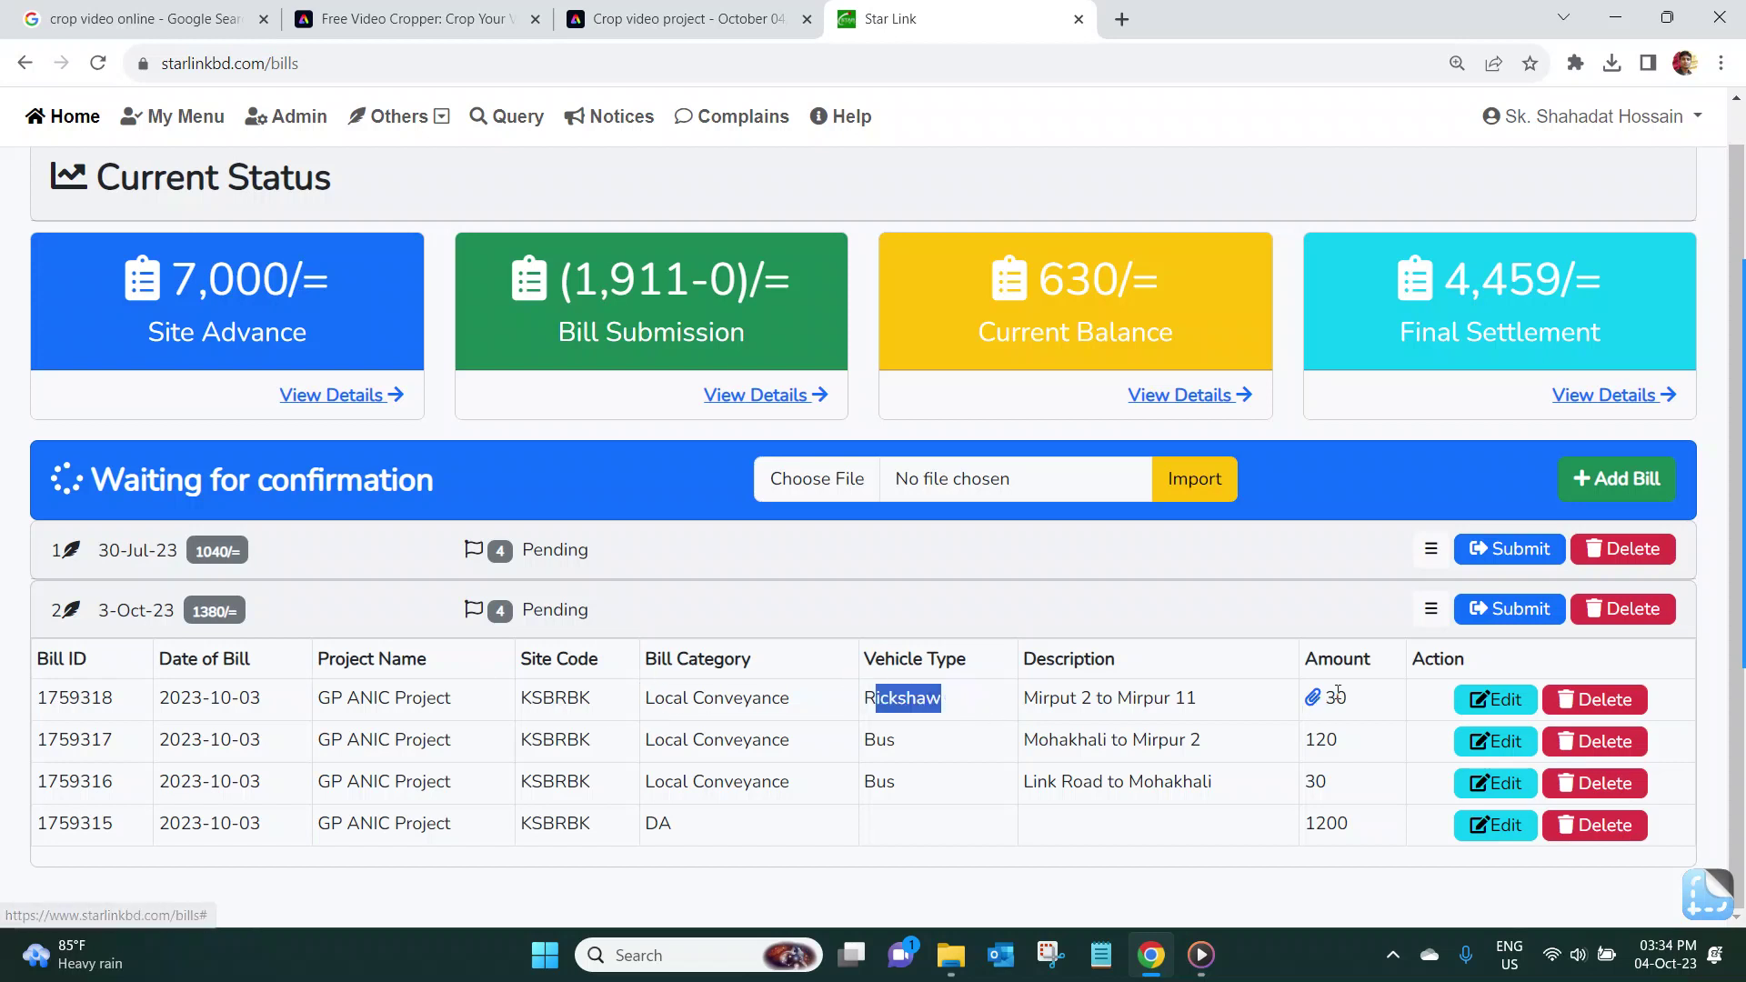
{"action": "left_click_drag", "start_coordinate": [1063, 696], "coordinate": [1147, 697]}
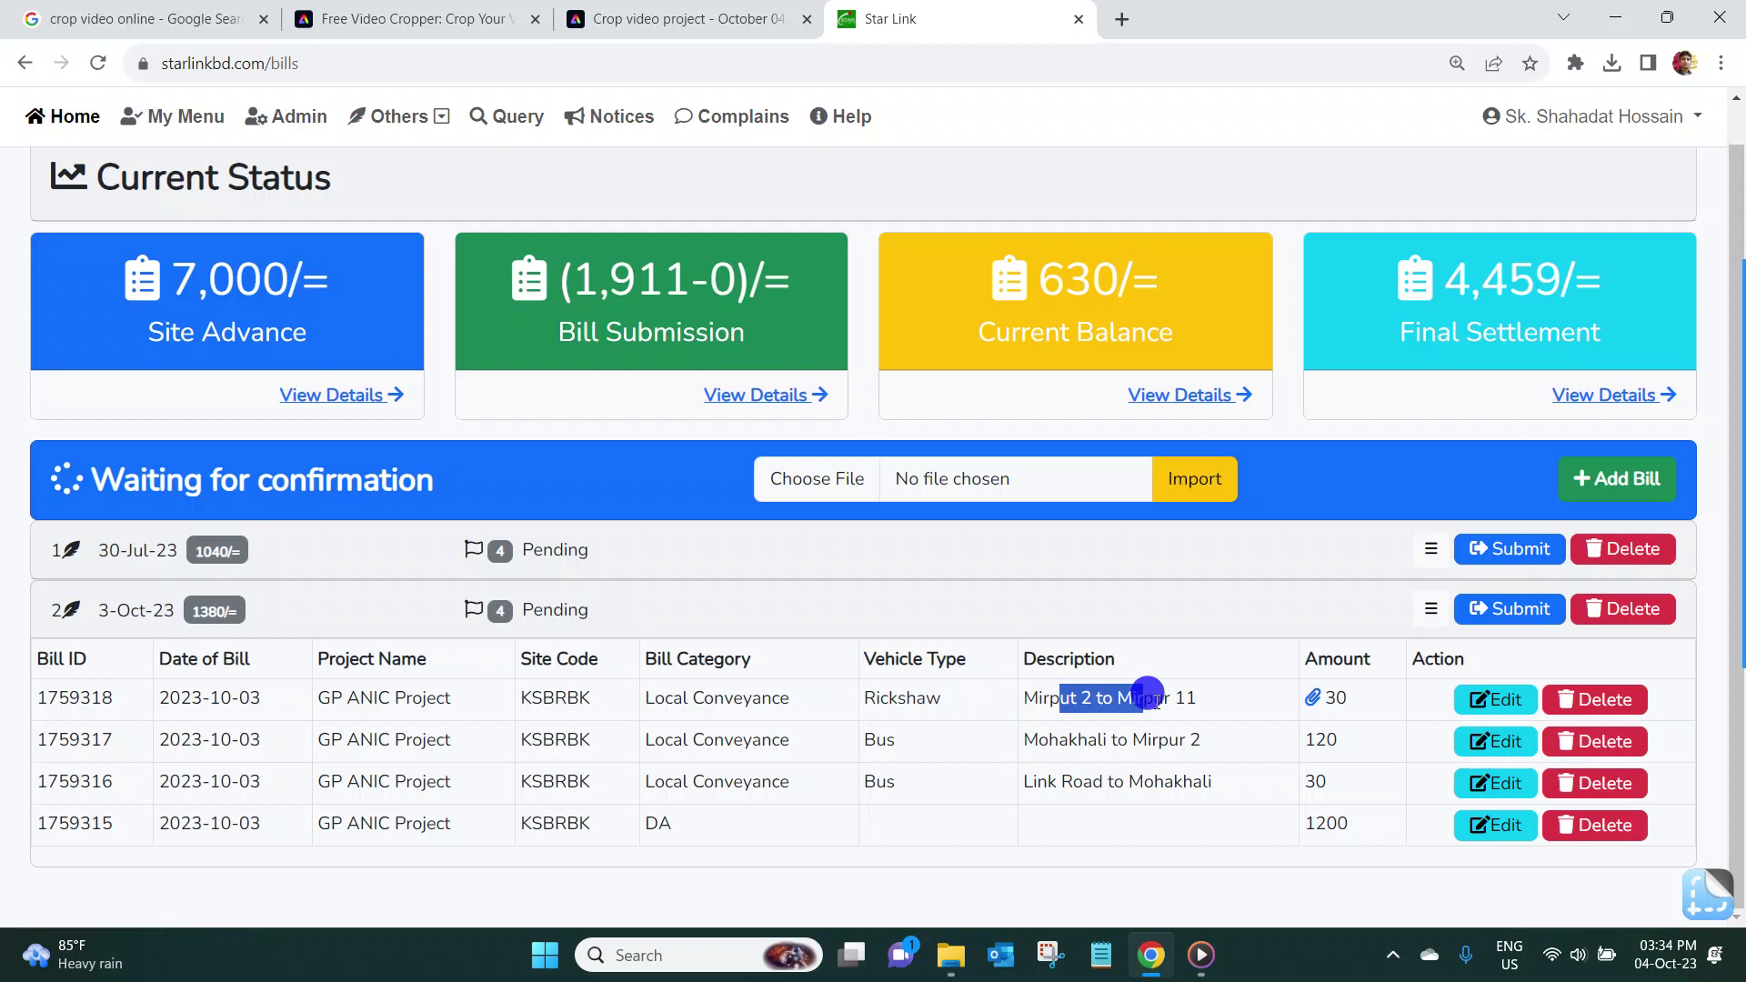
{"action": "left_click_drag", "start_coordinate": [688, 739], "coordinate": [789, 739]}
{"action": "left_click", "coordinate": [1090, 738]}
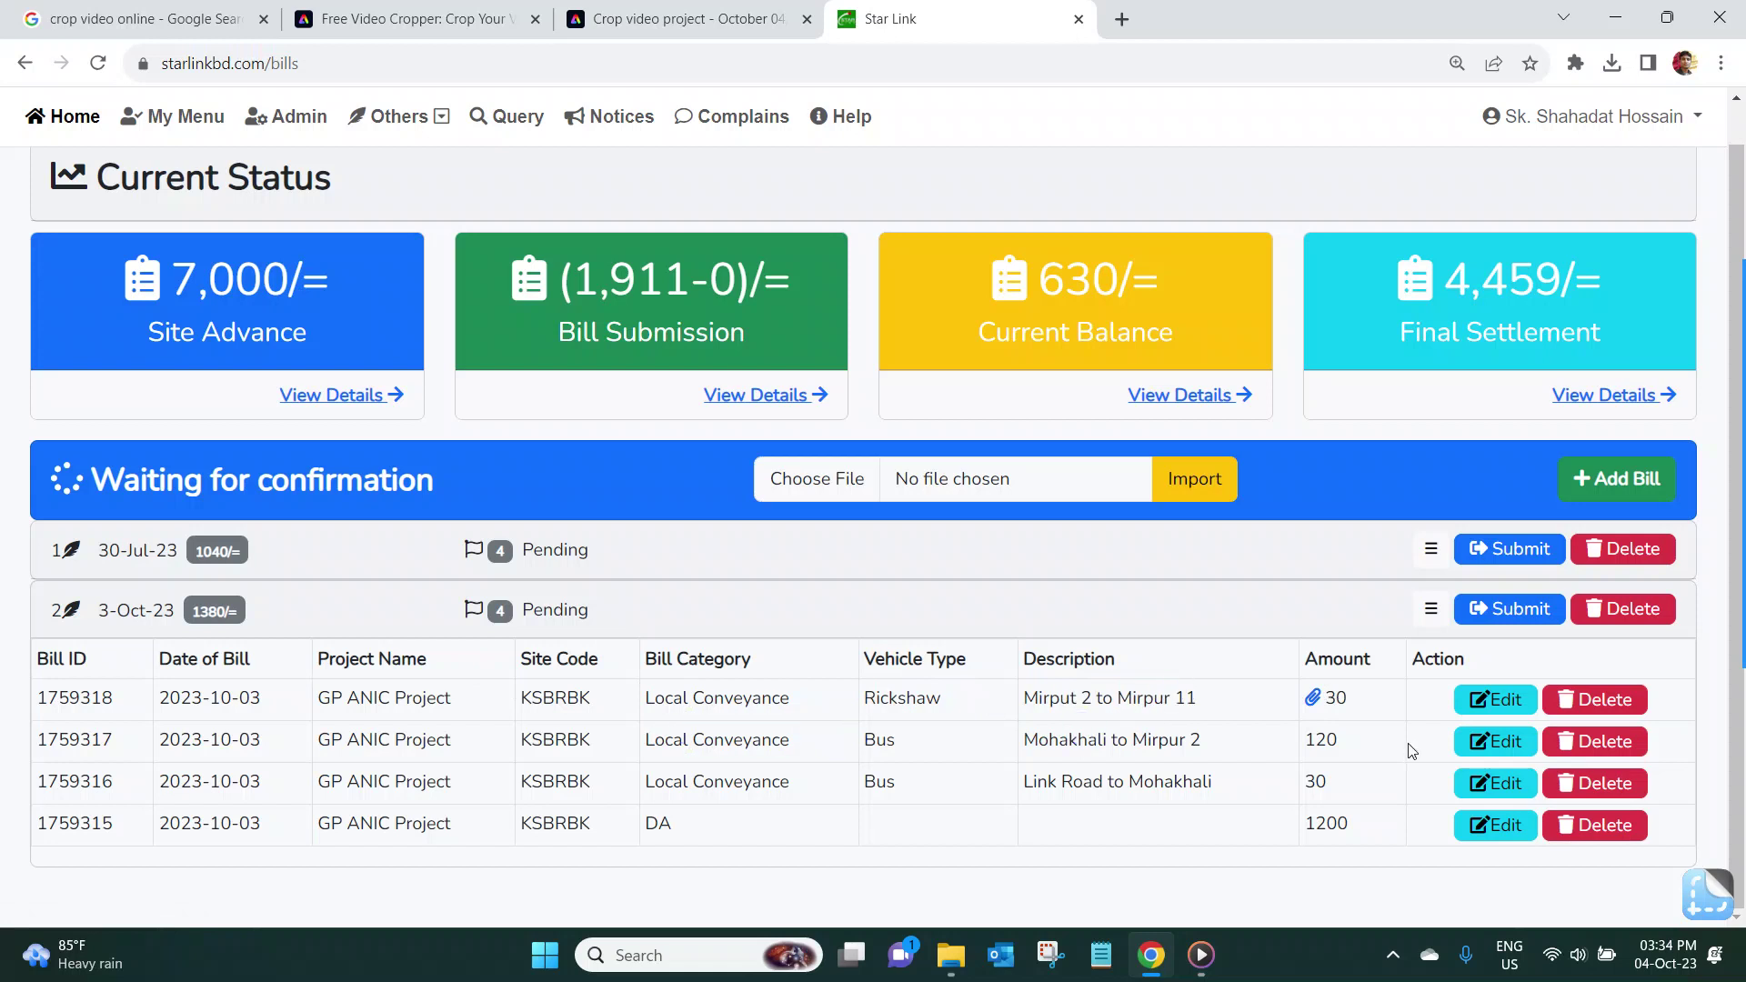
{"action": "left_click_drag", "start_coordinate": [654, 782], "coordinate": [1348, 794]}
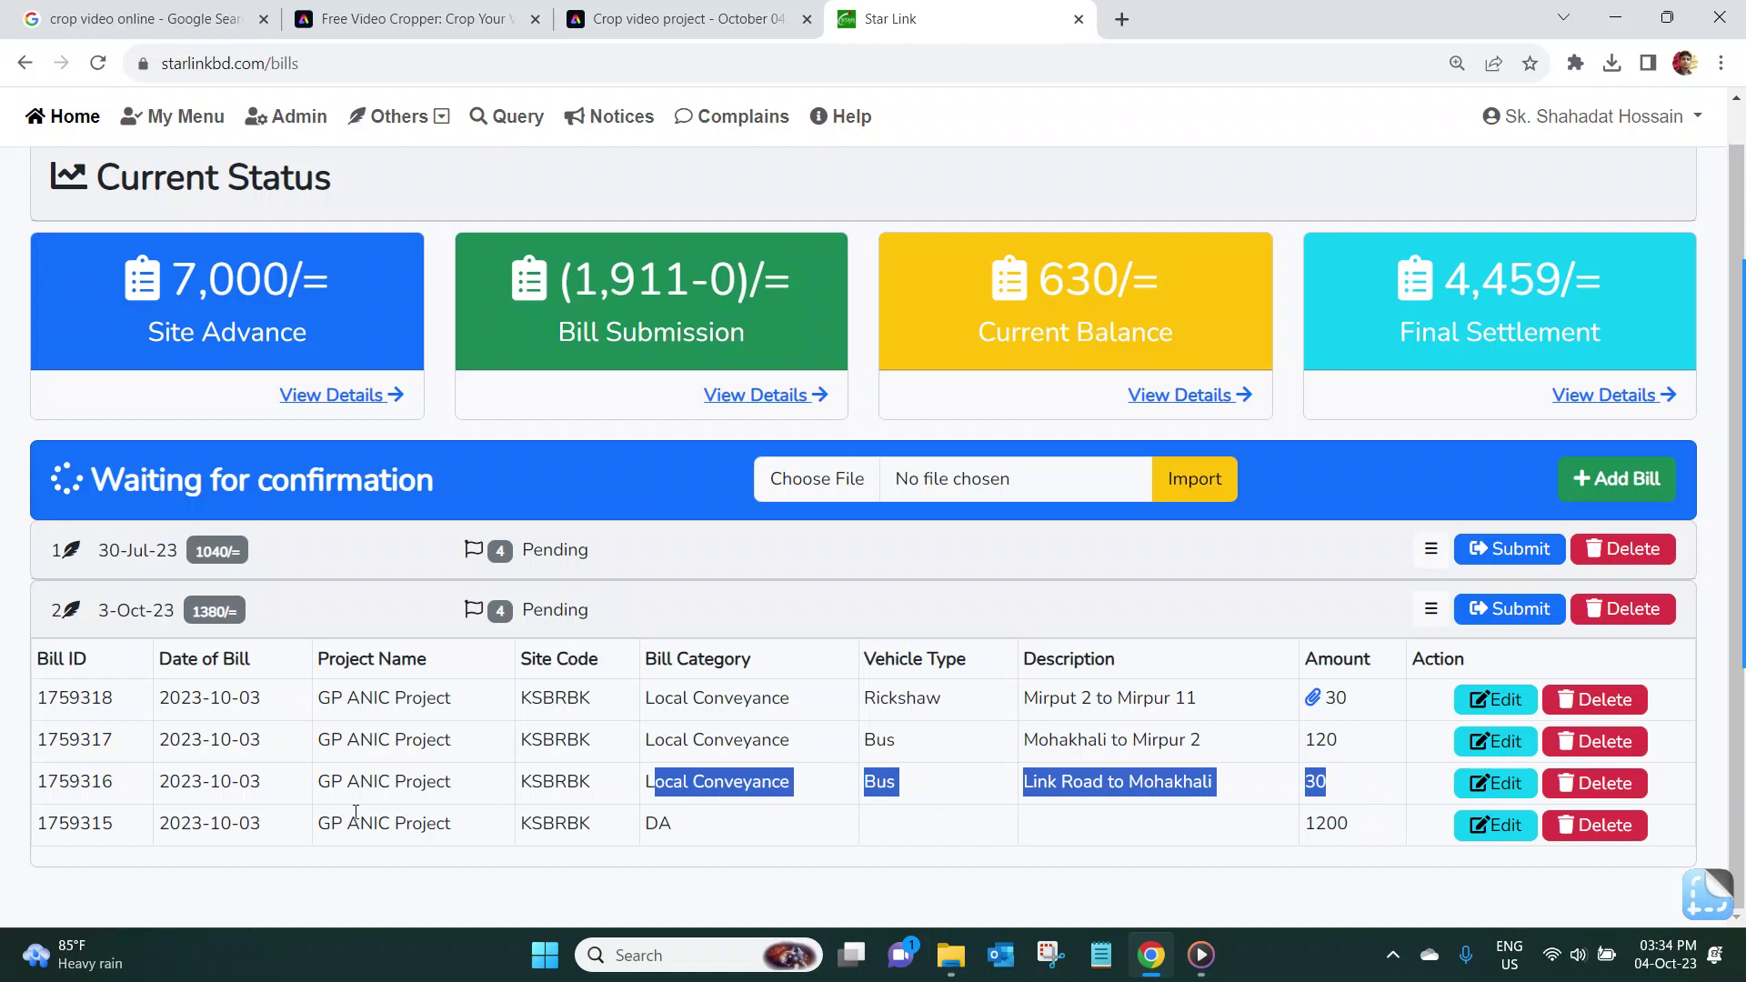
{"action": "left_click", "coordinate": [1300, 727]}
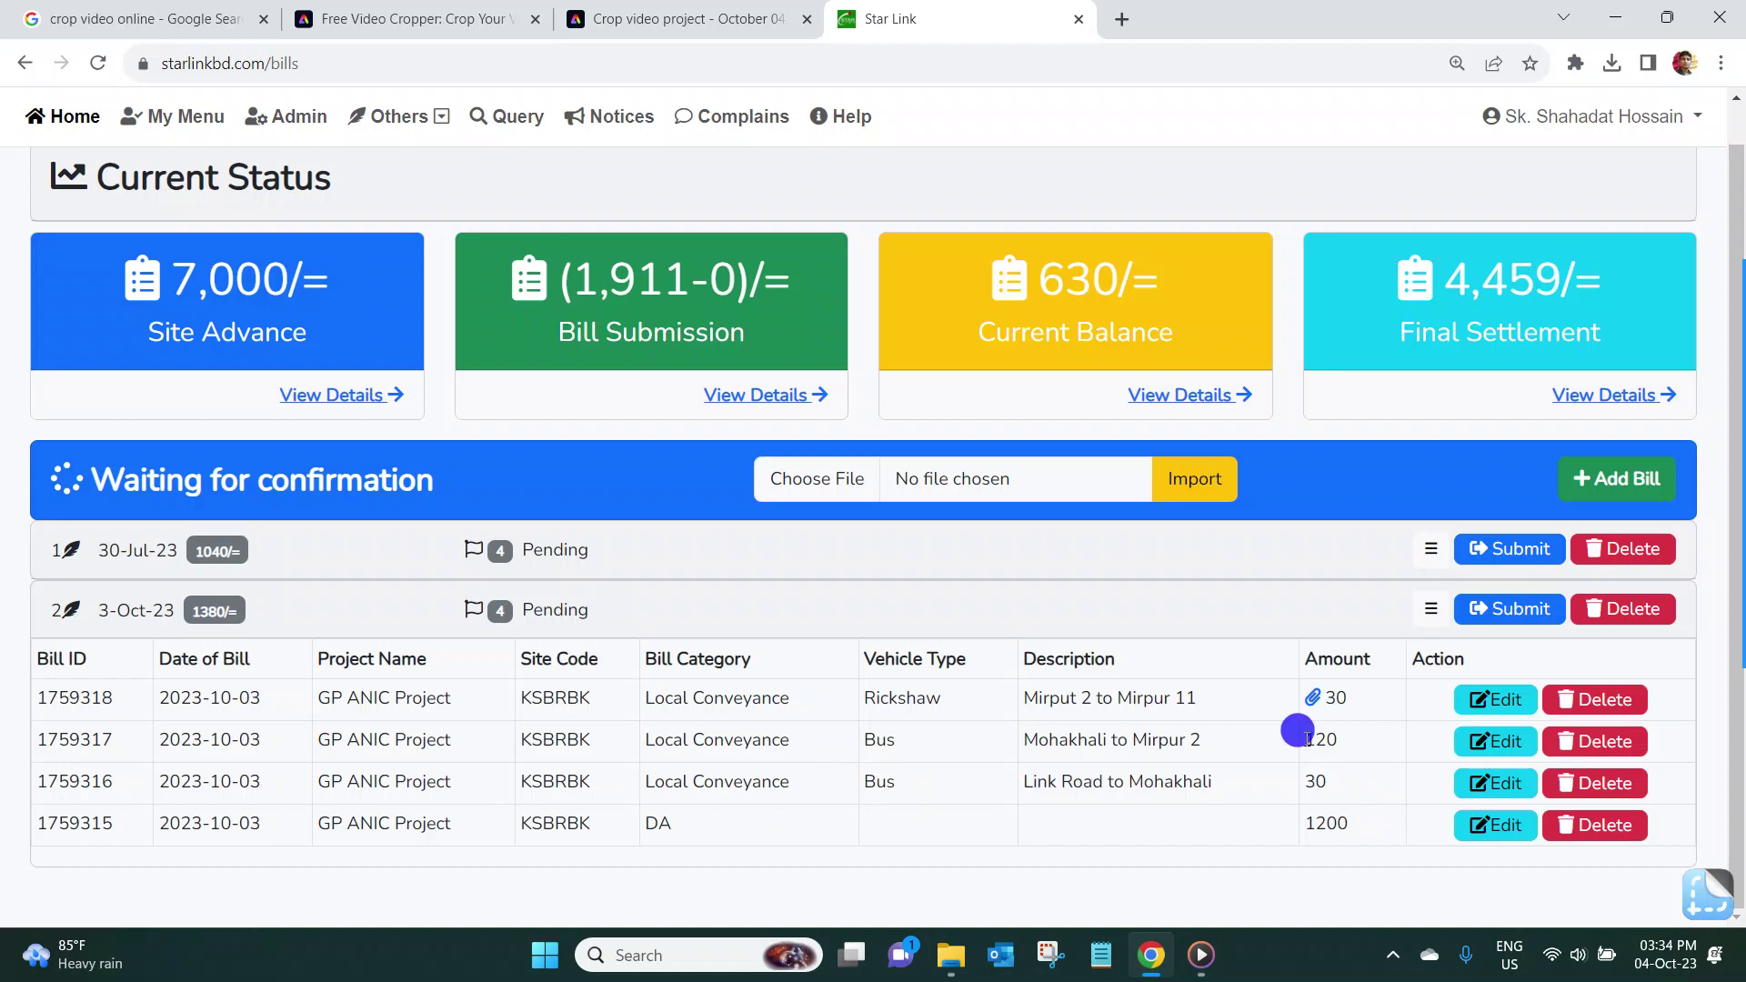
Step: View the attachment of the rickshaw entry and close the preview
{"action": "left_click", "coordinate": [1313, 700]}
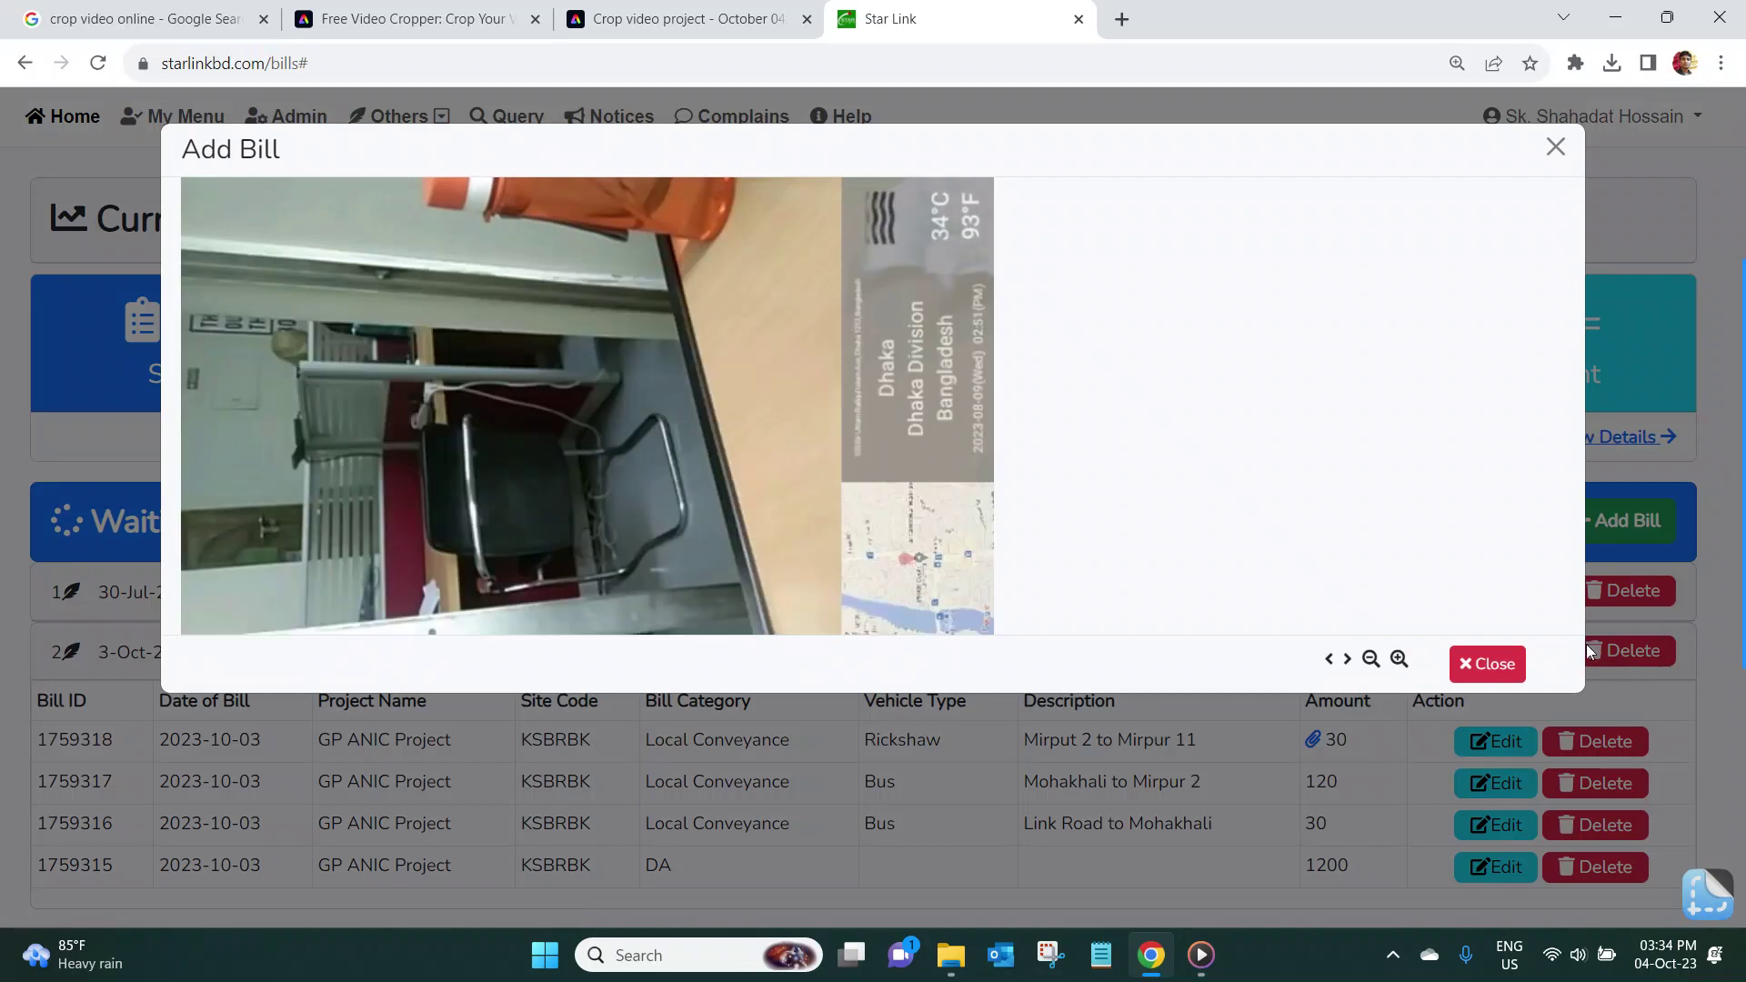
{"action": "left_click", "coordinate": [1500, 663]}
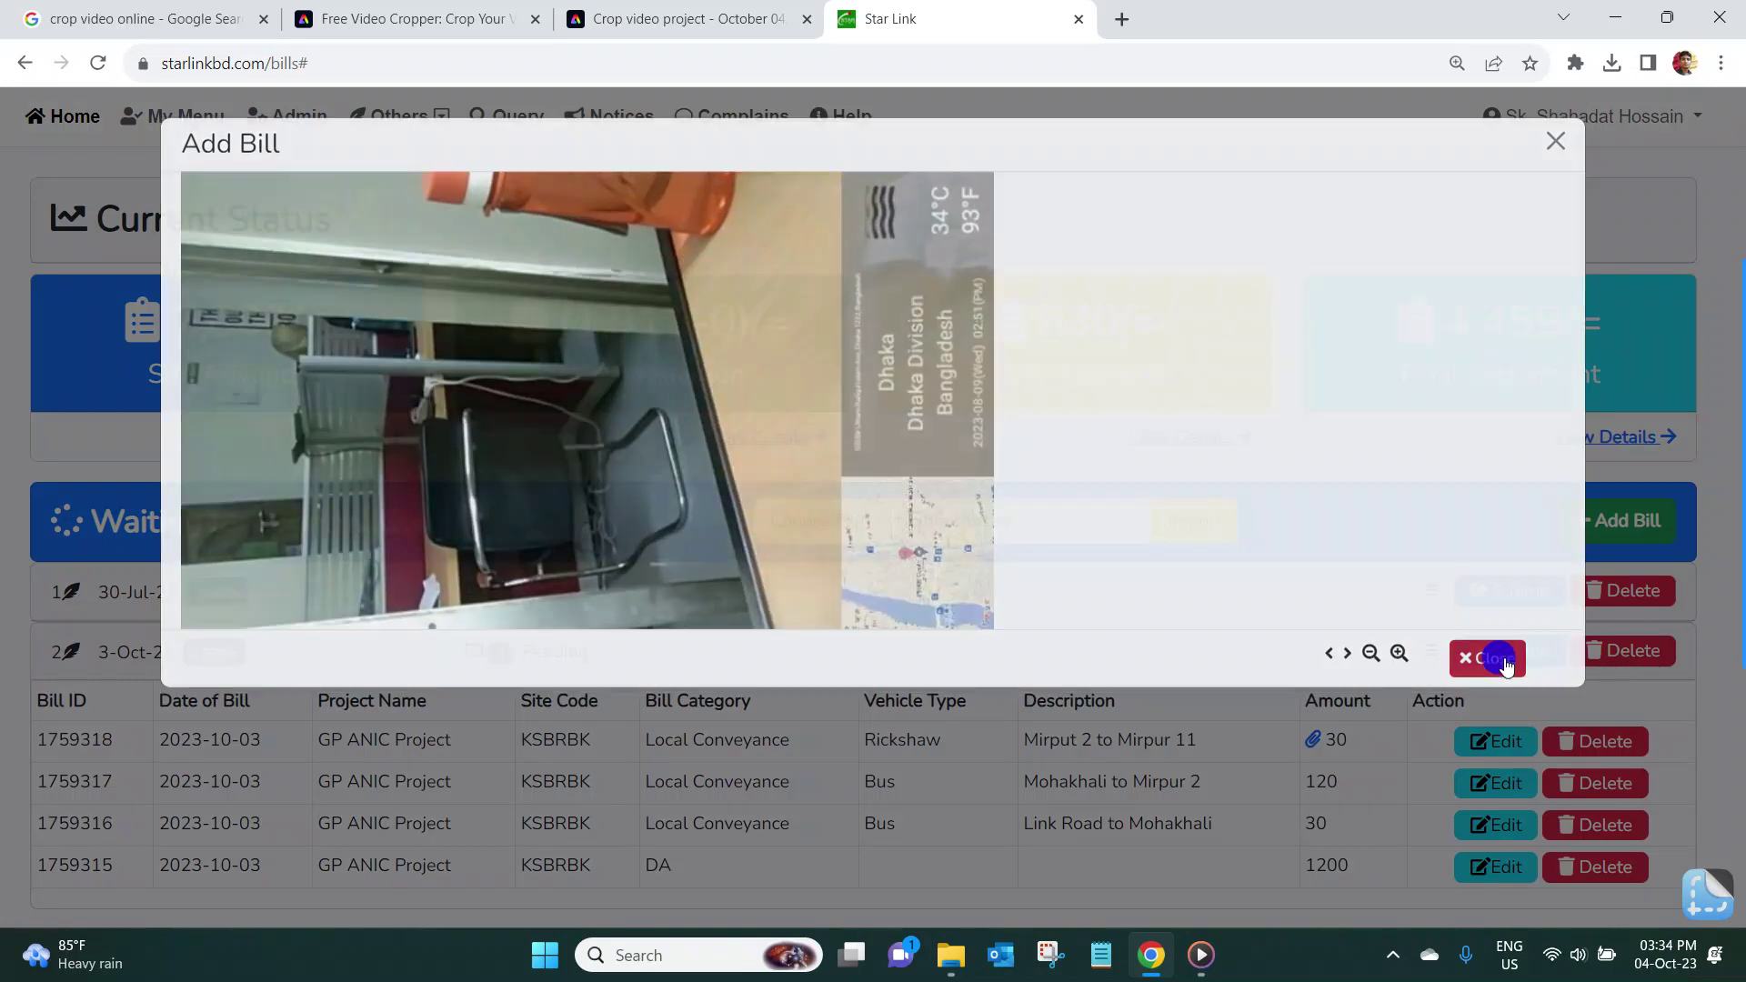
{"action": "scroll", "coordinate": [1293, 750], "scroll_direction": "down", "scroll_amount": 1}
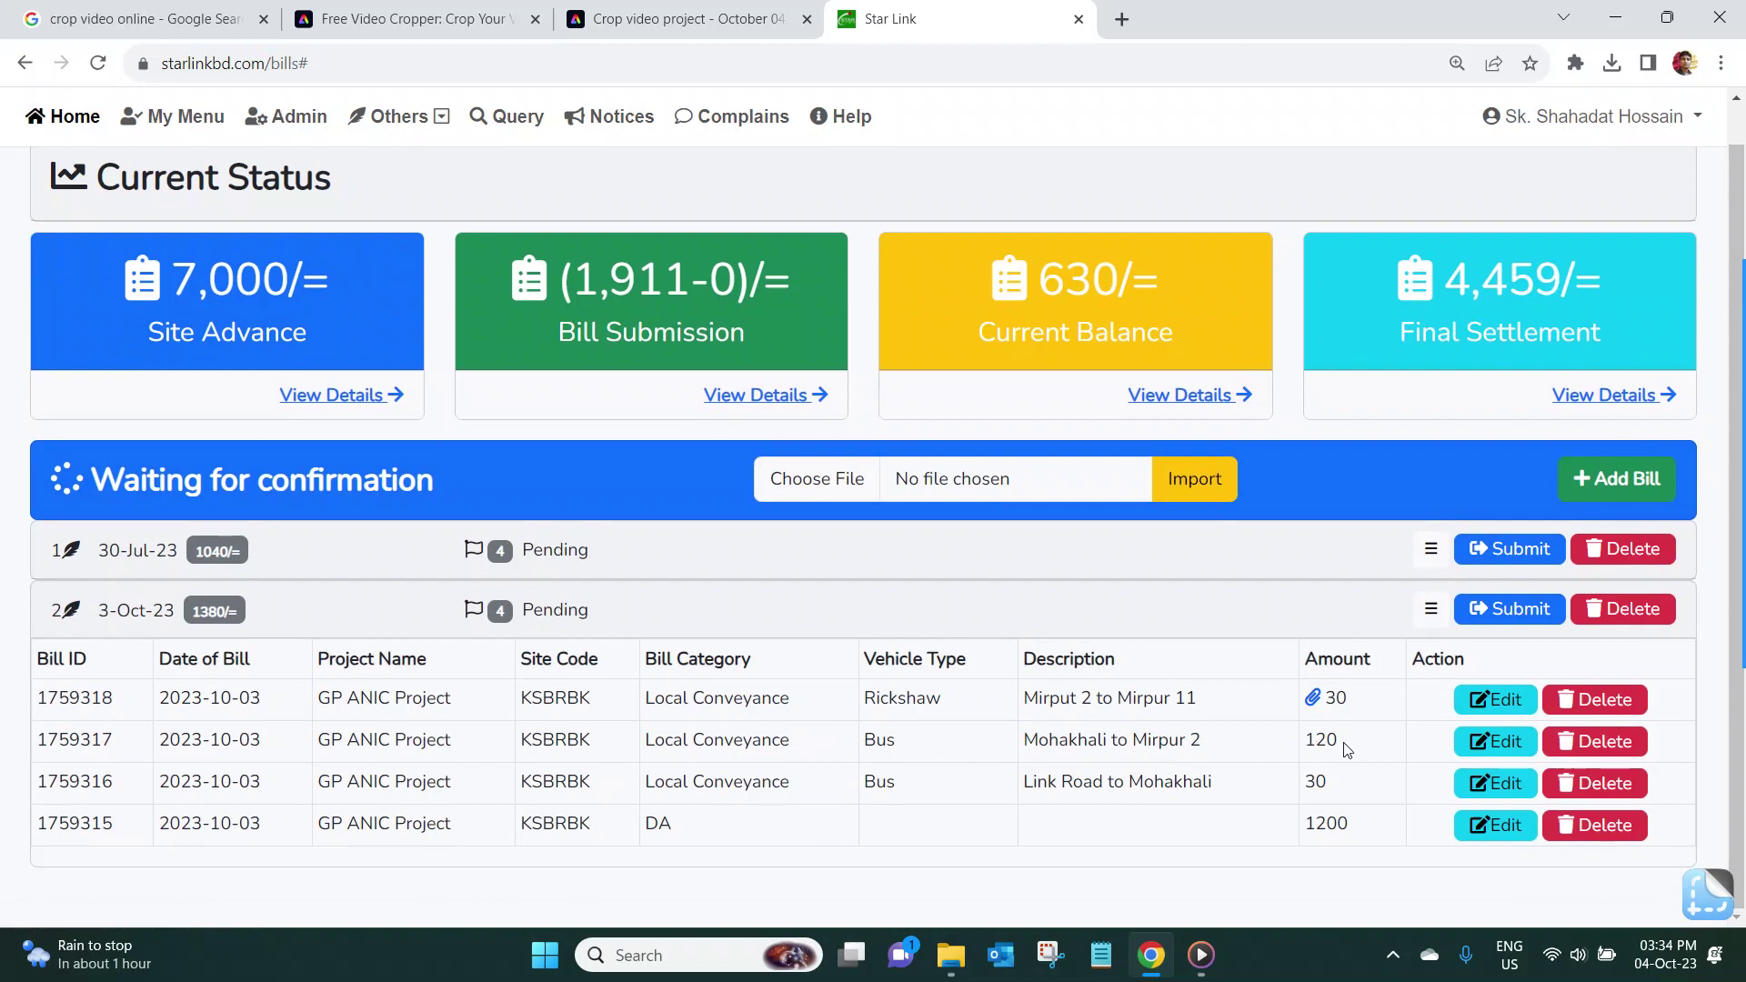
Step: Edit the Mohakhali to Mirpur 2 bus entry, set its amount to 90, update it and close the form
{"action": "left_click", "coordinate": [1503, 746]}
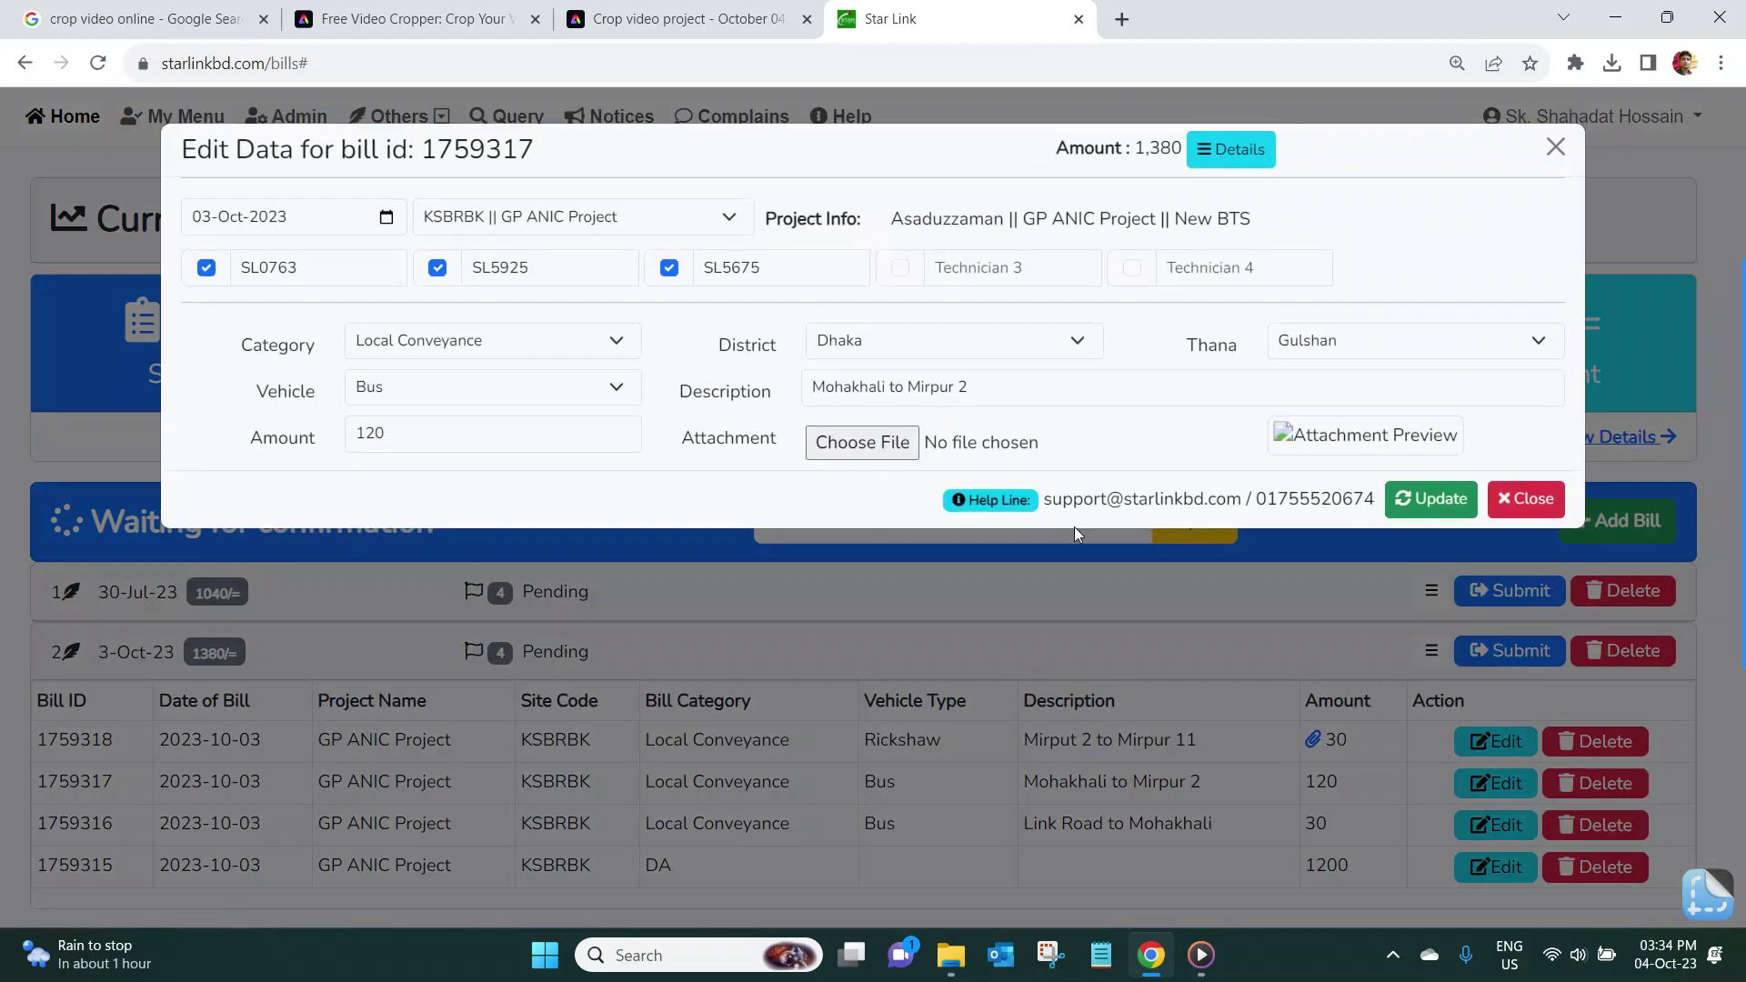
{"action": "left_click", "coordinate": [948, 386]}
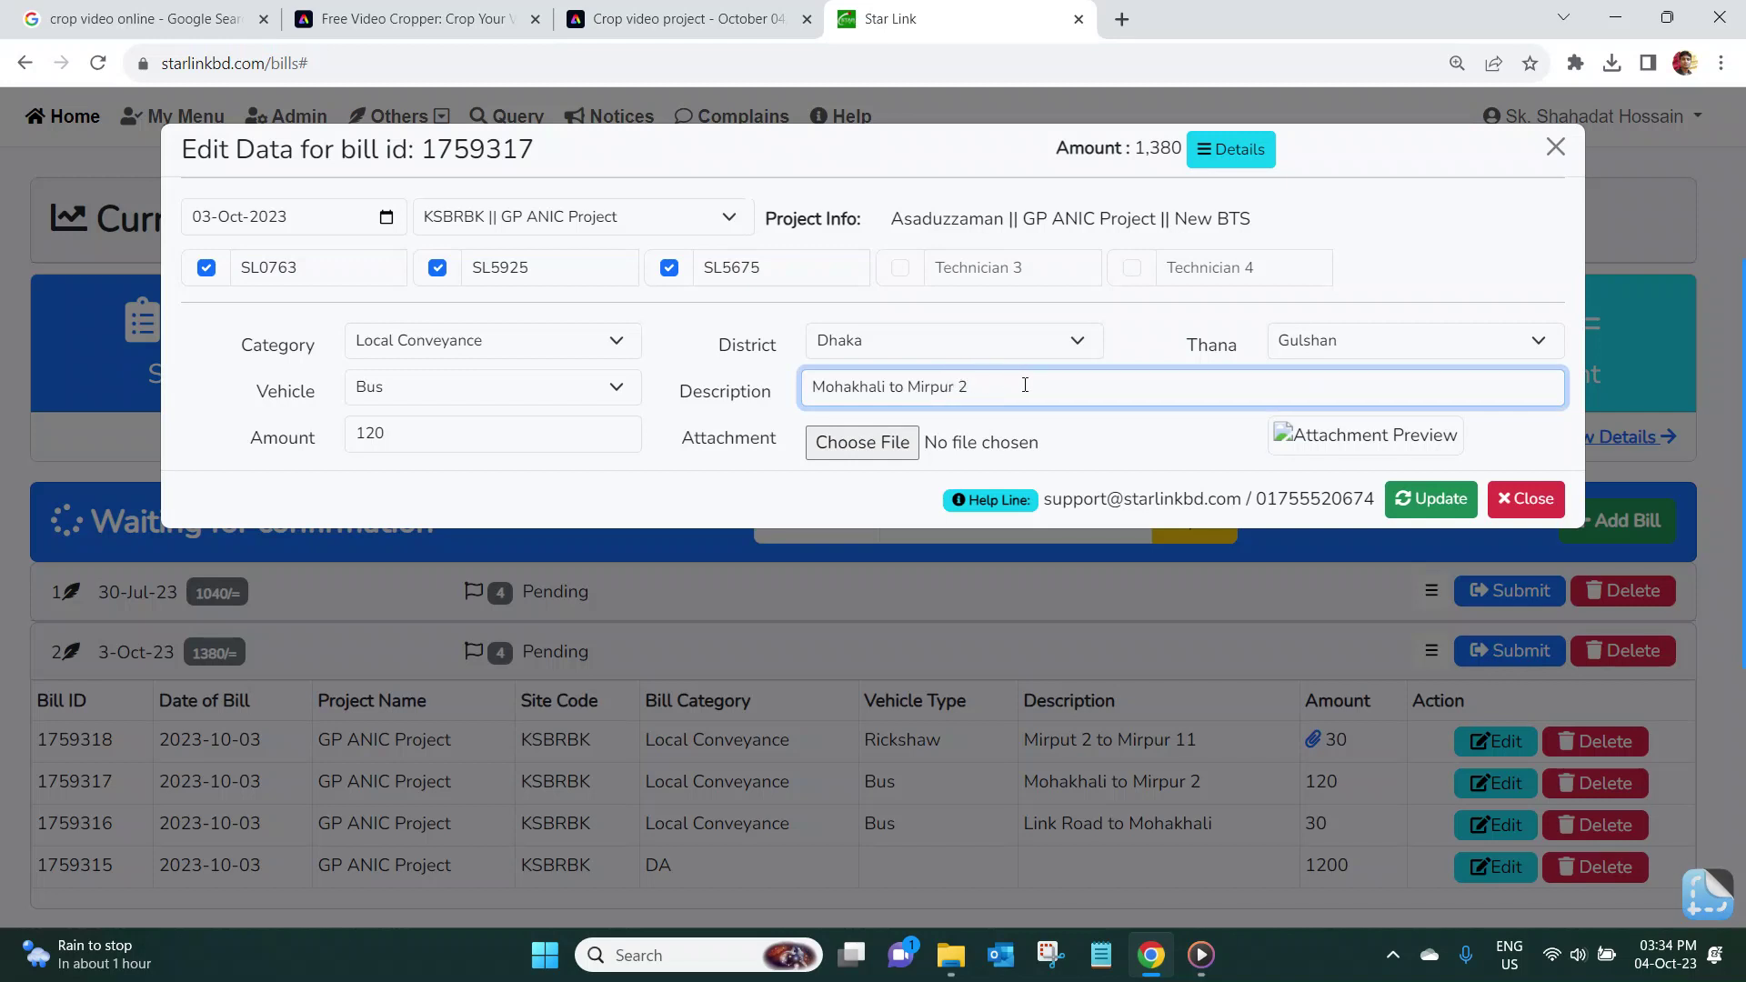
{"action": "left_click", "coordinate": [369, 431]}
{"action": "left_click", "coordinate": [413, 429]}
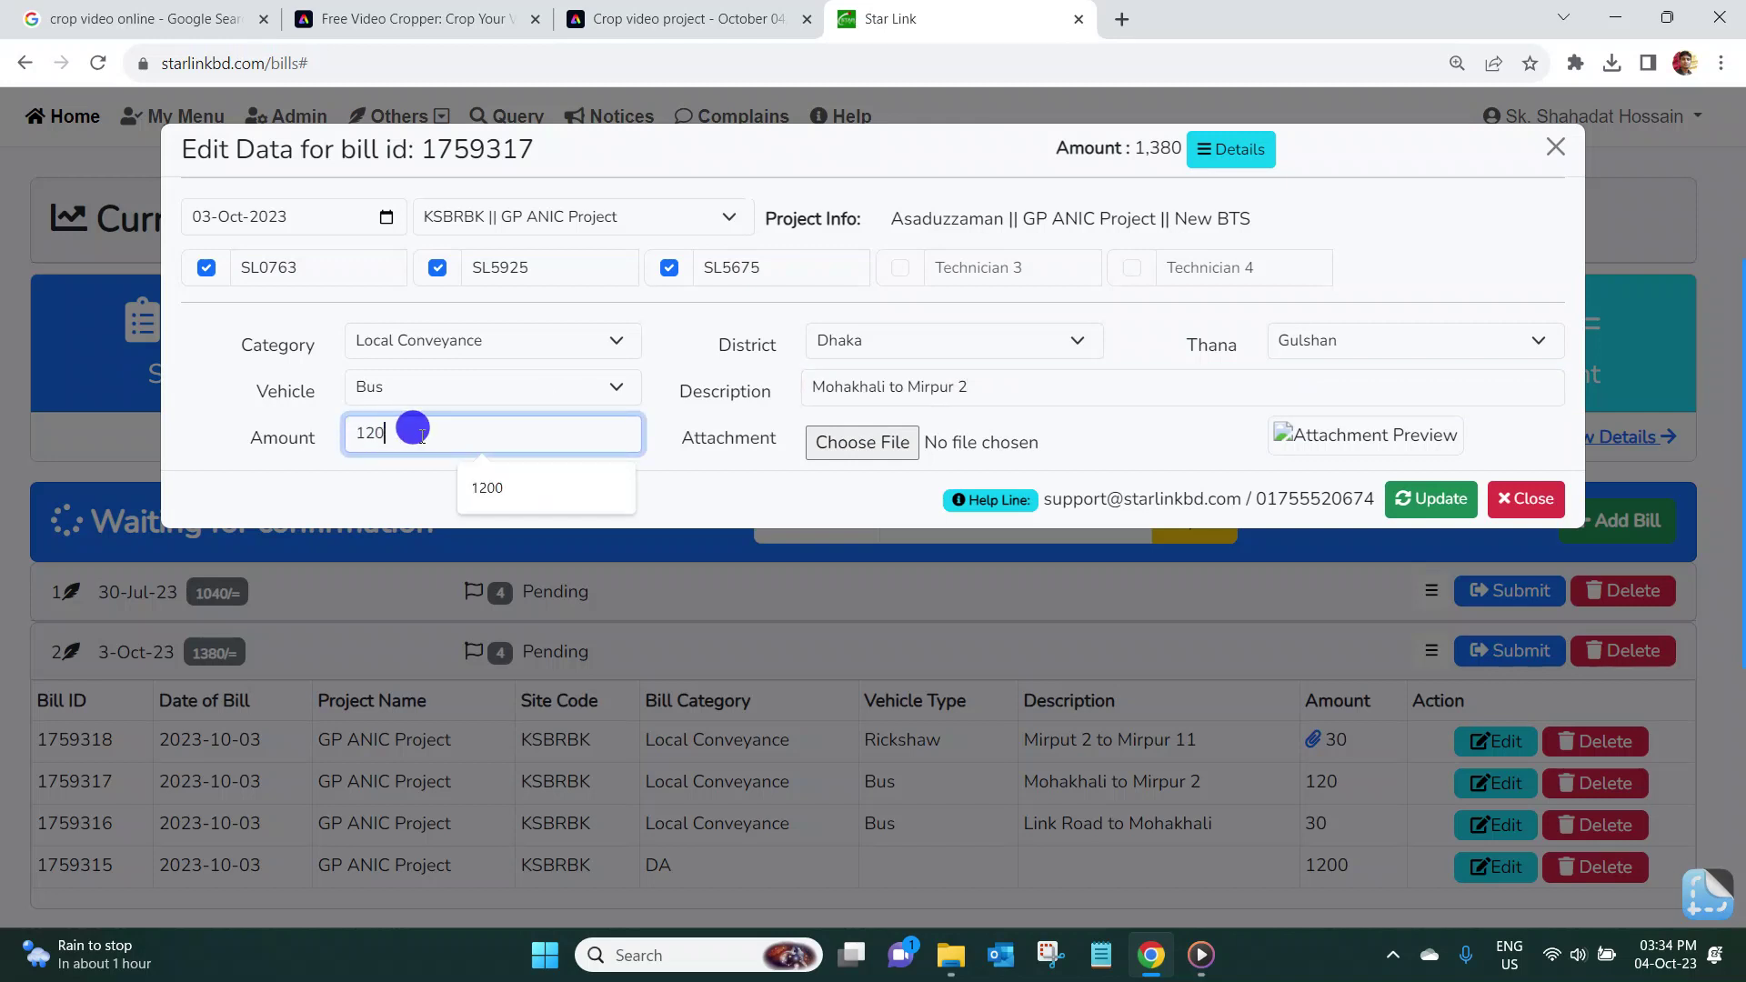
{"action": "key", "text": "BackSpace"}
{"action": "key", "text": "BackSpace"}
{"action": "key", "text": "BackSpace"}
{"action": "type", "text": "90"}
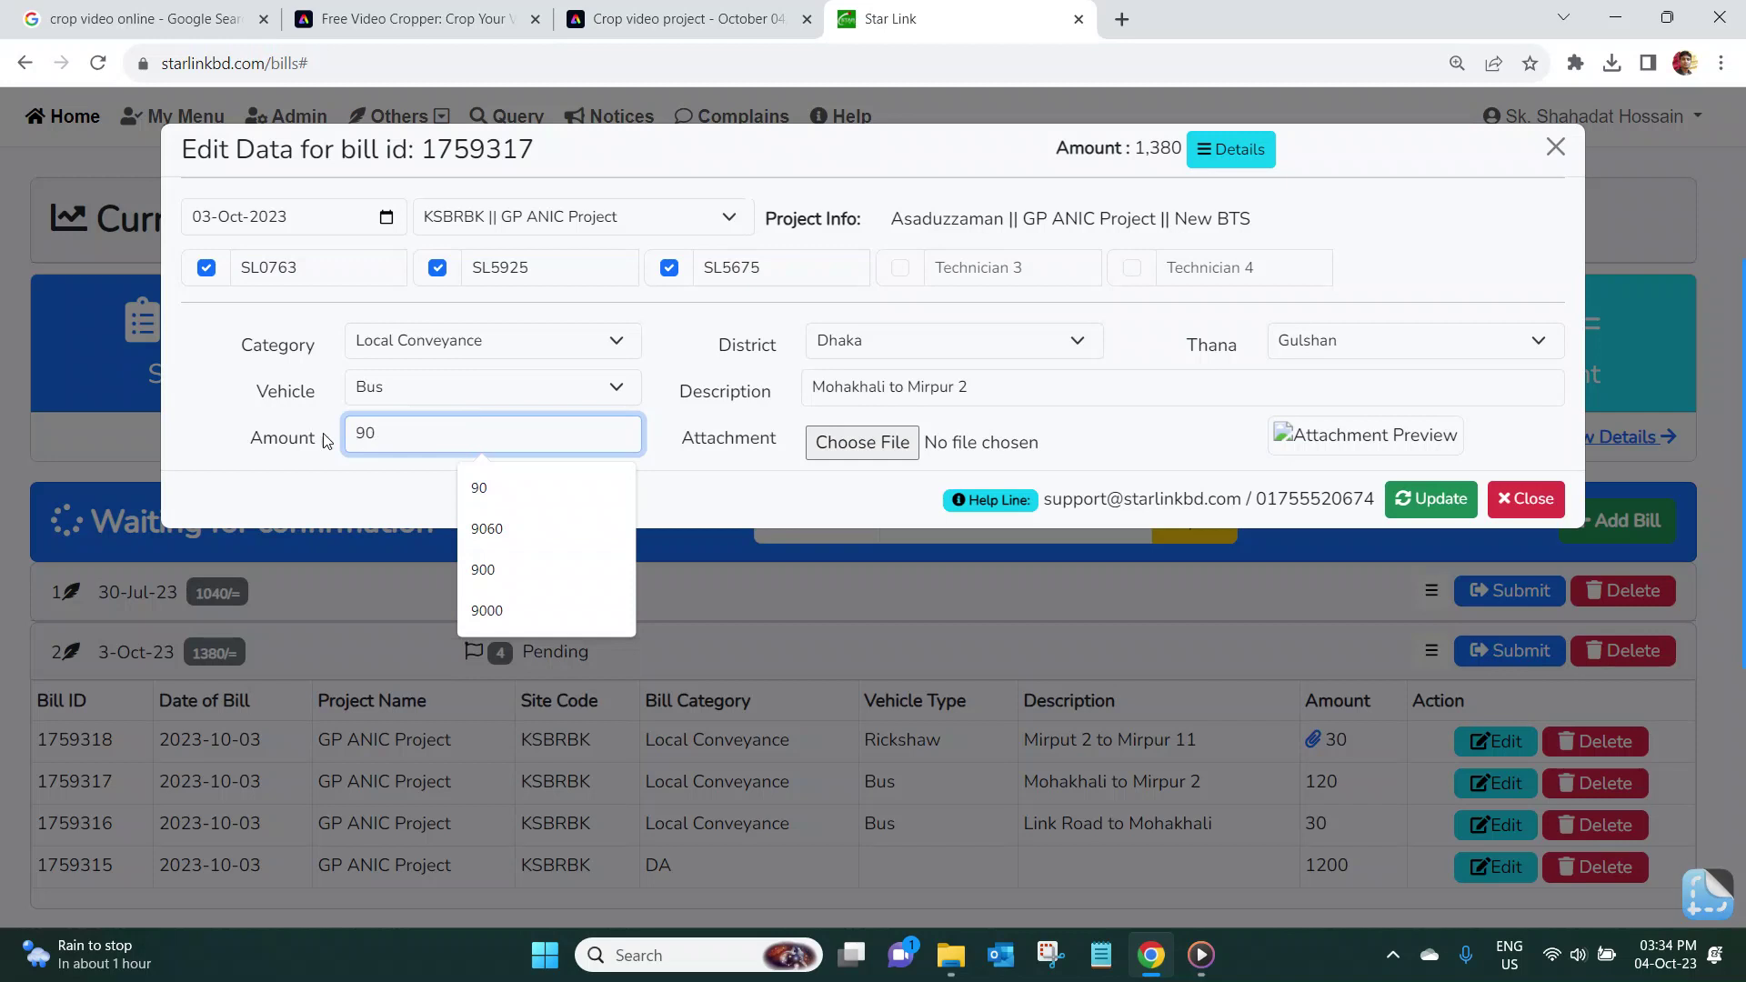
{"action": "left_click", "coordinate": [700, 480]}
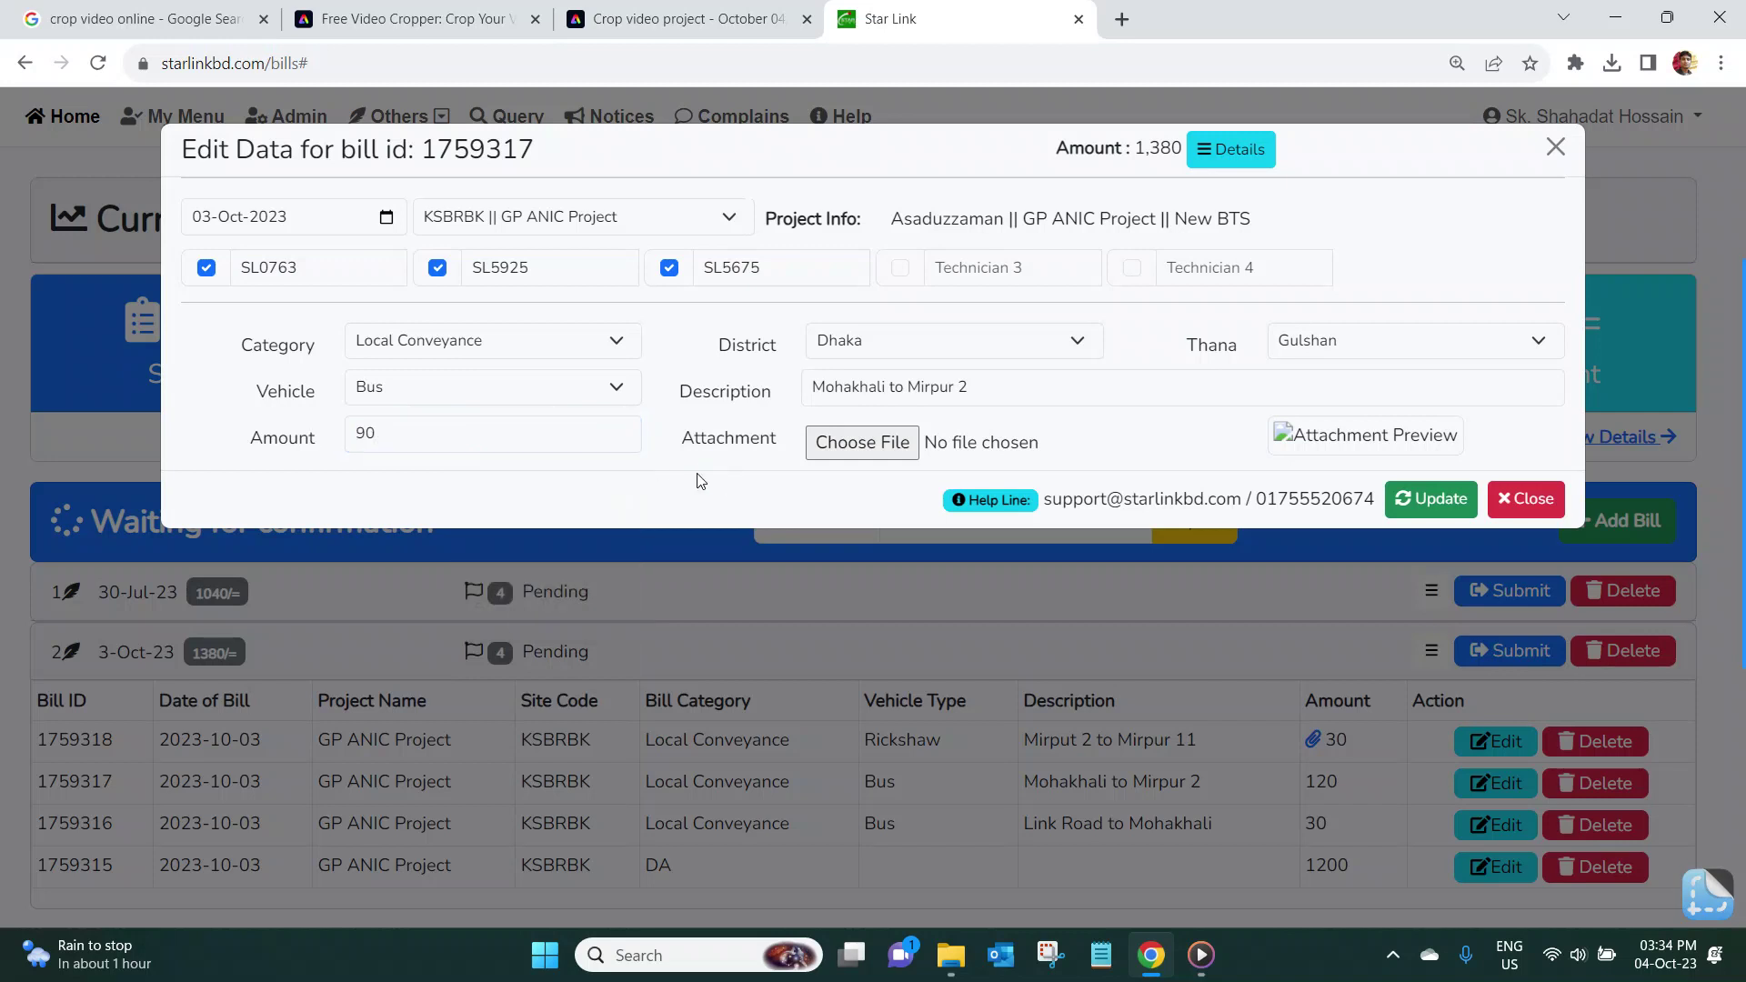
{"action": "left_click", "coordinate": [1428, 501]}
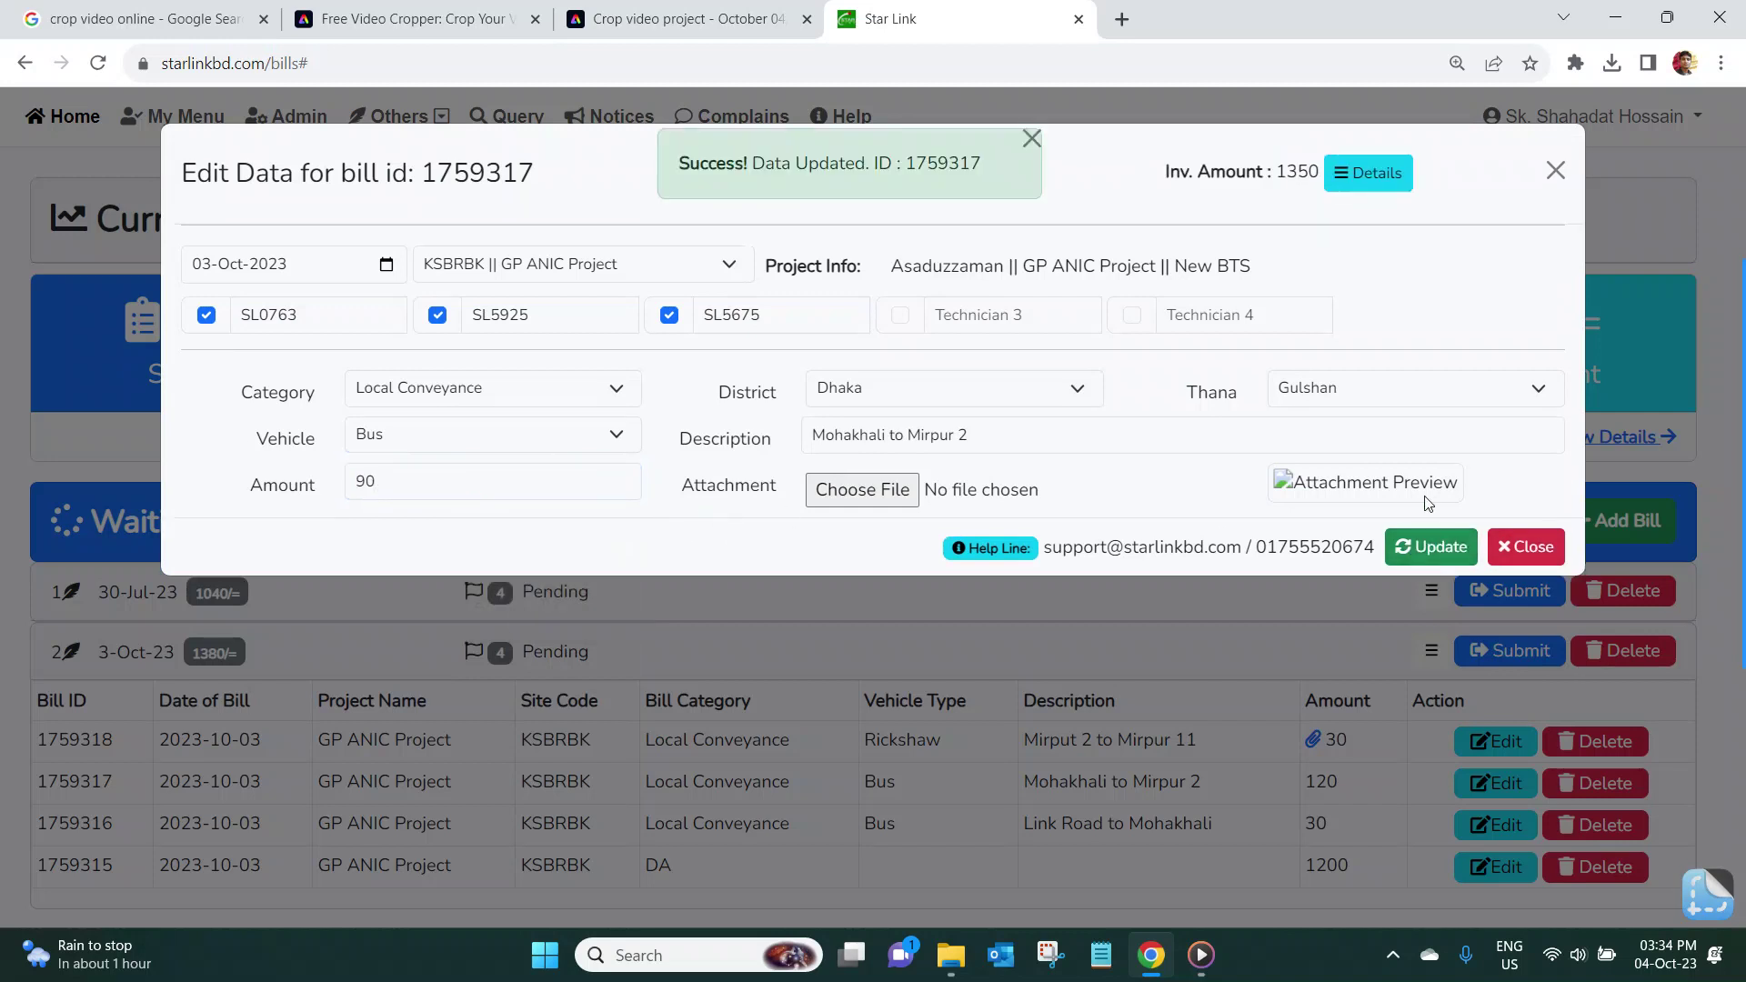
{"action": "left_click", "coordinate": [1517, 547]}
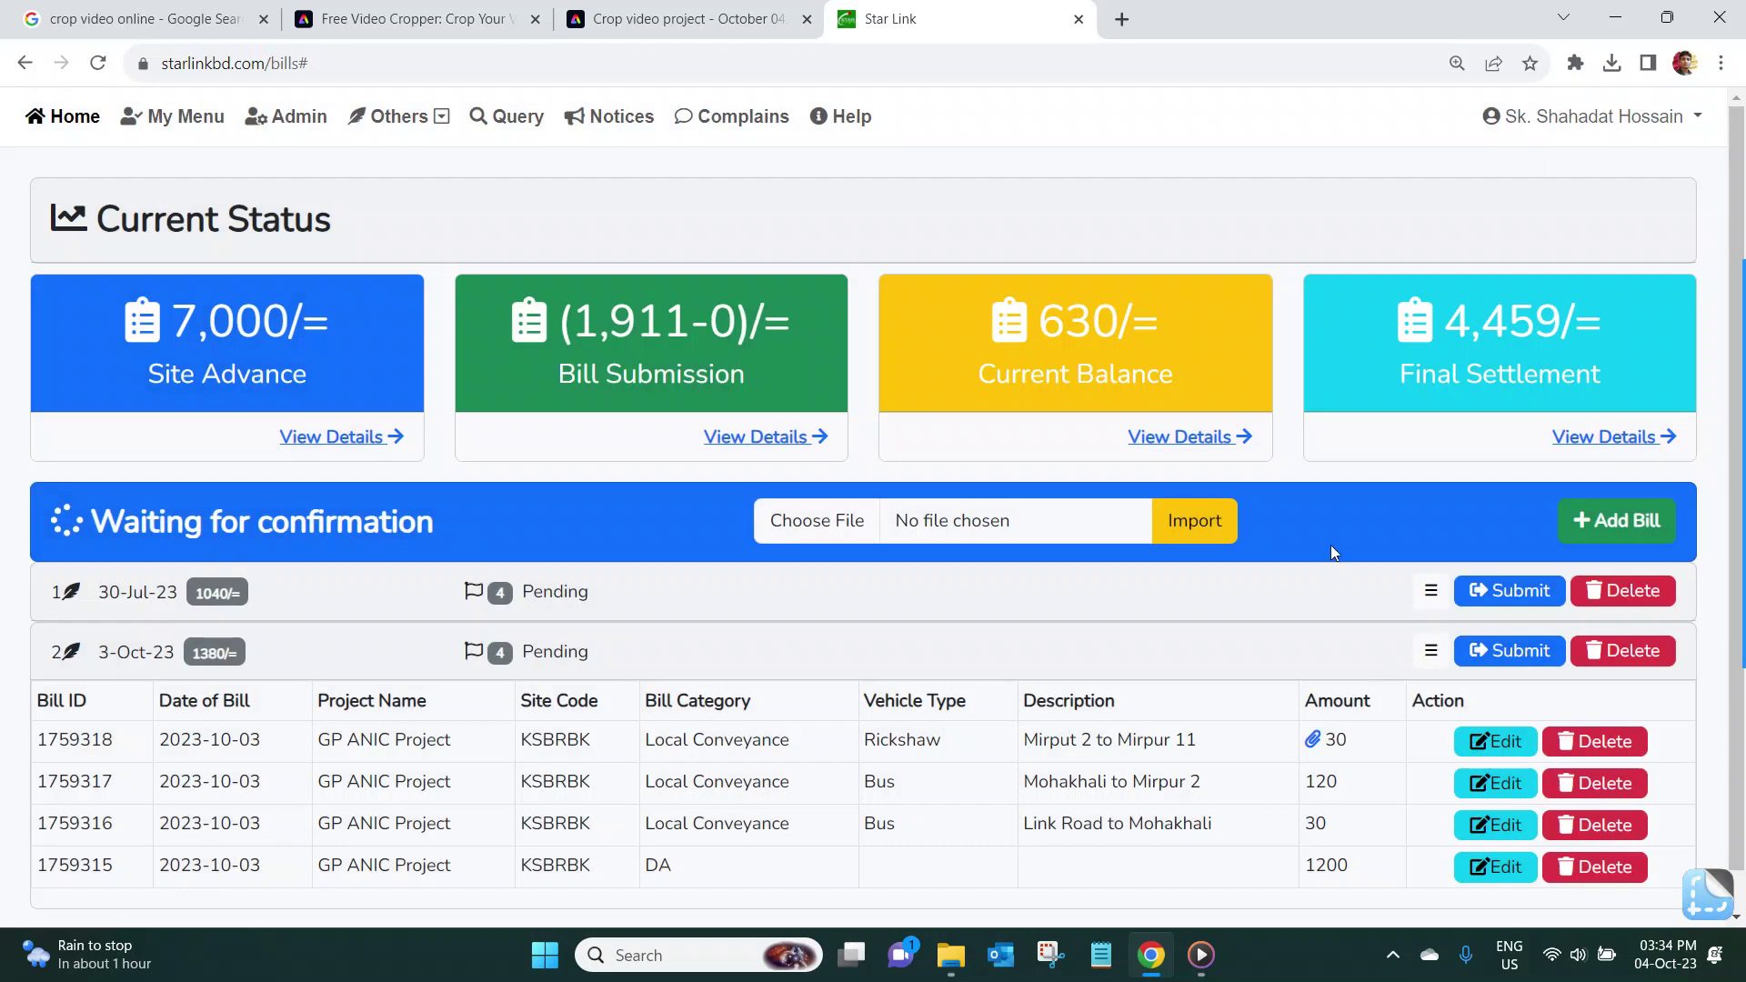
Step: Expand the 3-Oct-23 bill again and check the edited Mohakhali to Mirpur 2 entry
{"action": "left_click", "coordinate": [1449, 650]}
{"action": "scroll", "coordinate": [1373, 780], "scroll_direction": "down", "scroll_amount": 1}
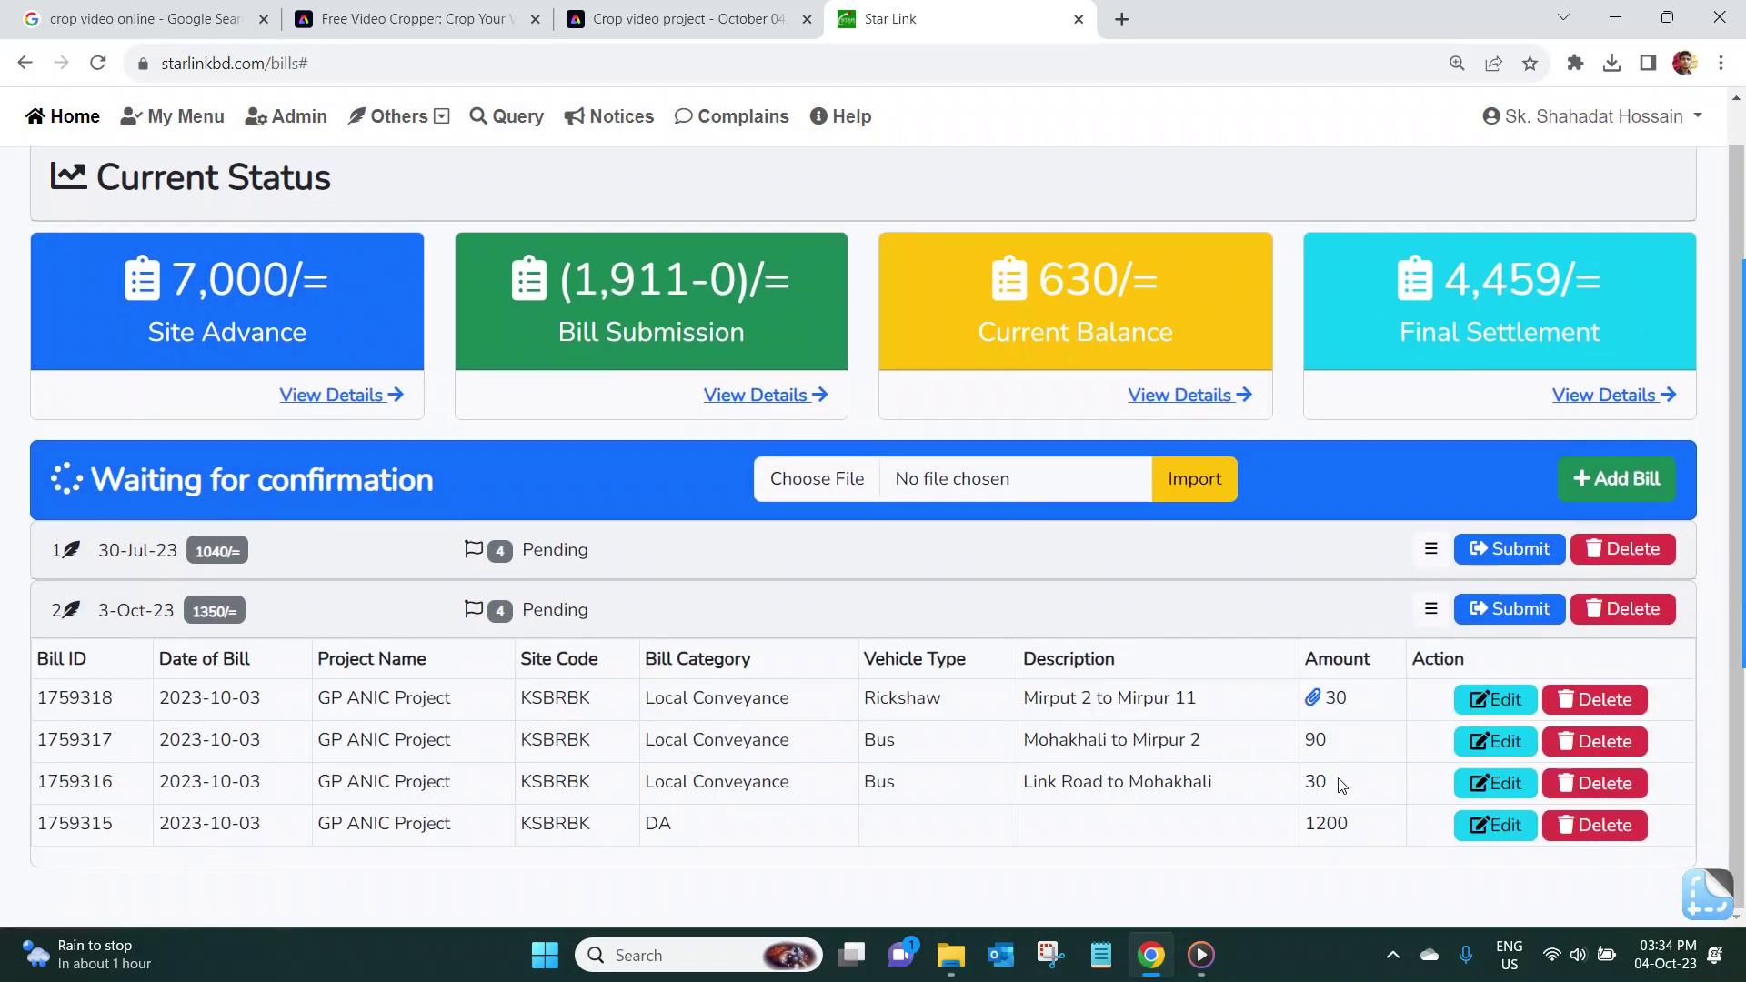
{"action": "left_click", "coordinate": [1326, 739]}
{"action": "left_click_drag", "start_coordinate": [1327, 741], "coordinate": [798, 732]}
{"action": "left_click", "coordinate": [701, 728]}
{"action": "left_click", "coordinate": [1426, 648]}
{"action": "mouse_move", "coordinate": [1202, 741]}
{"action": "left_mouse_down"}
{"action": "mouse_move", "coordinate": [1021, 727]}
{"action": "mouse_move", "coordinate": [1202, 738]}
{"action": "left_mouse_up"}
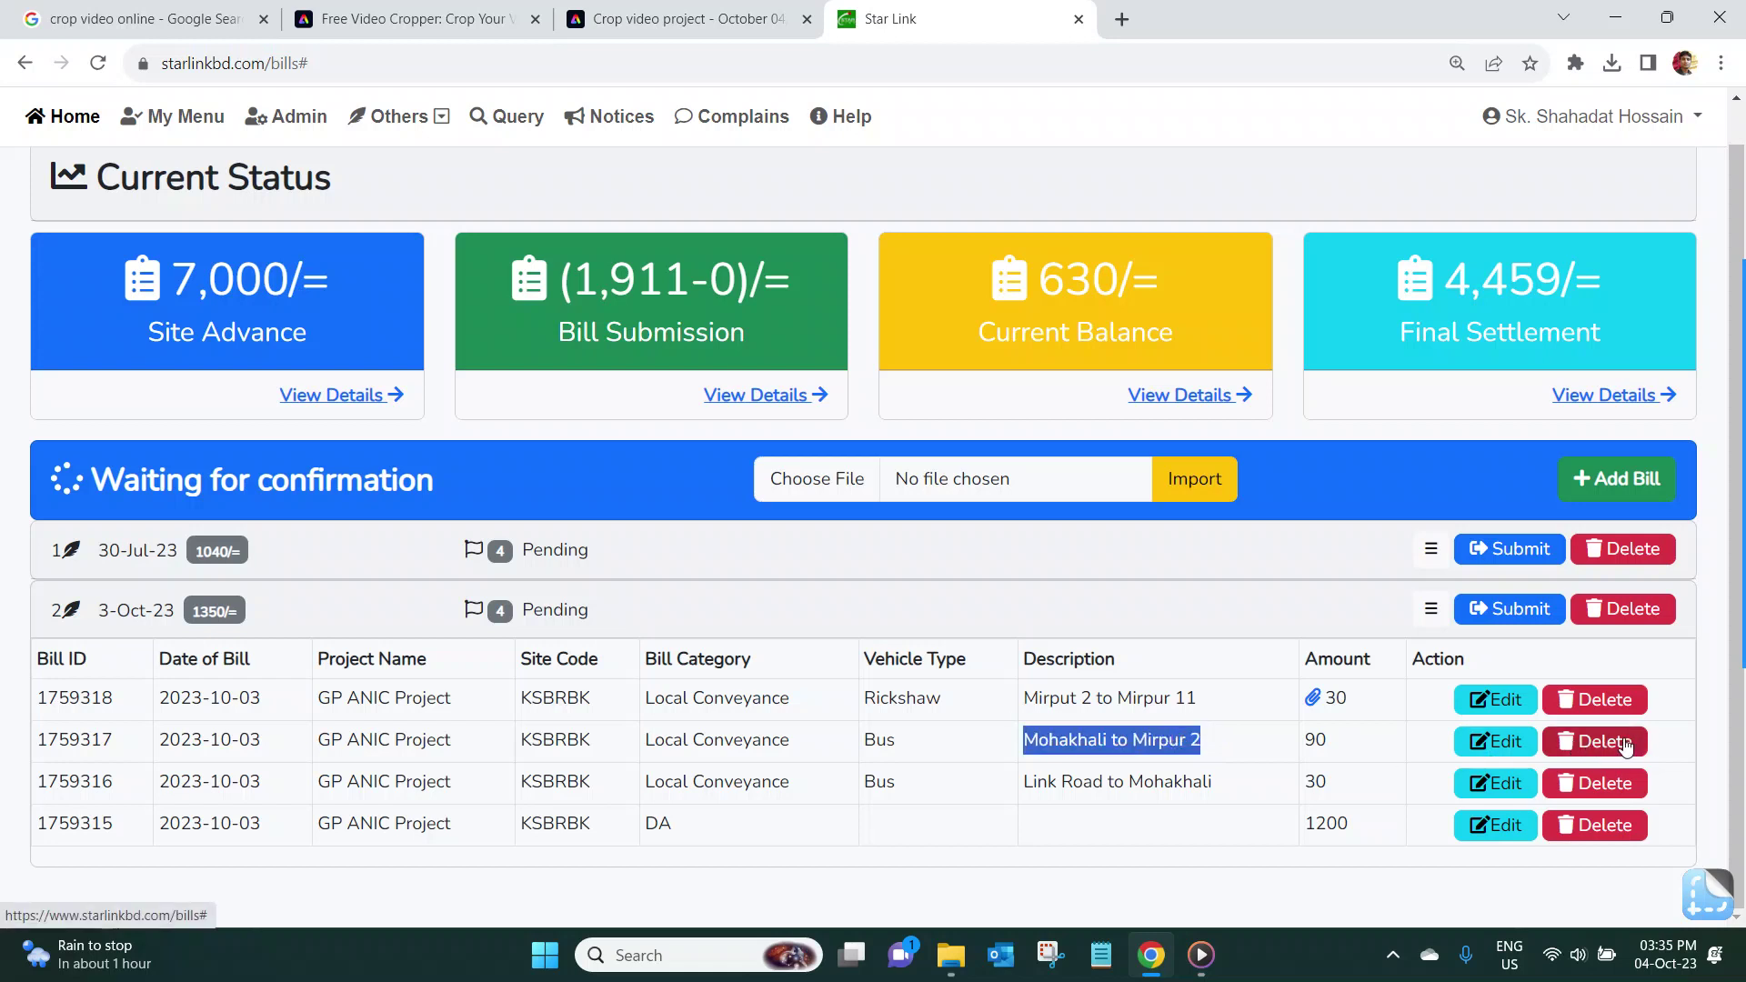
Step: Collapse the 3-Oct-23 bill's details and submit the bill for confirmation
{"action": "left_click", "coordinate": [1431, 607]}
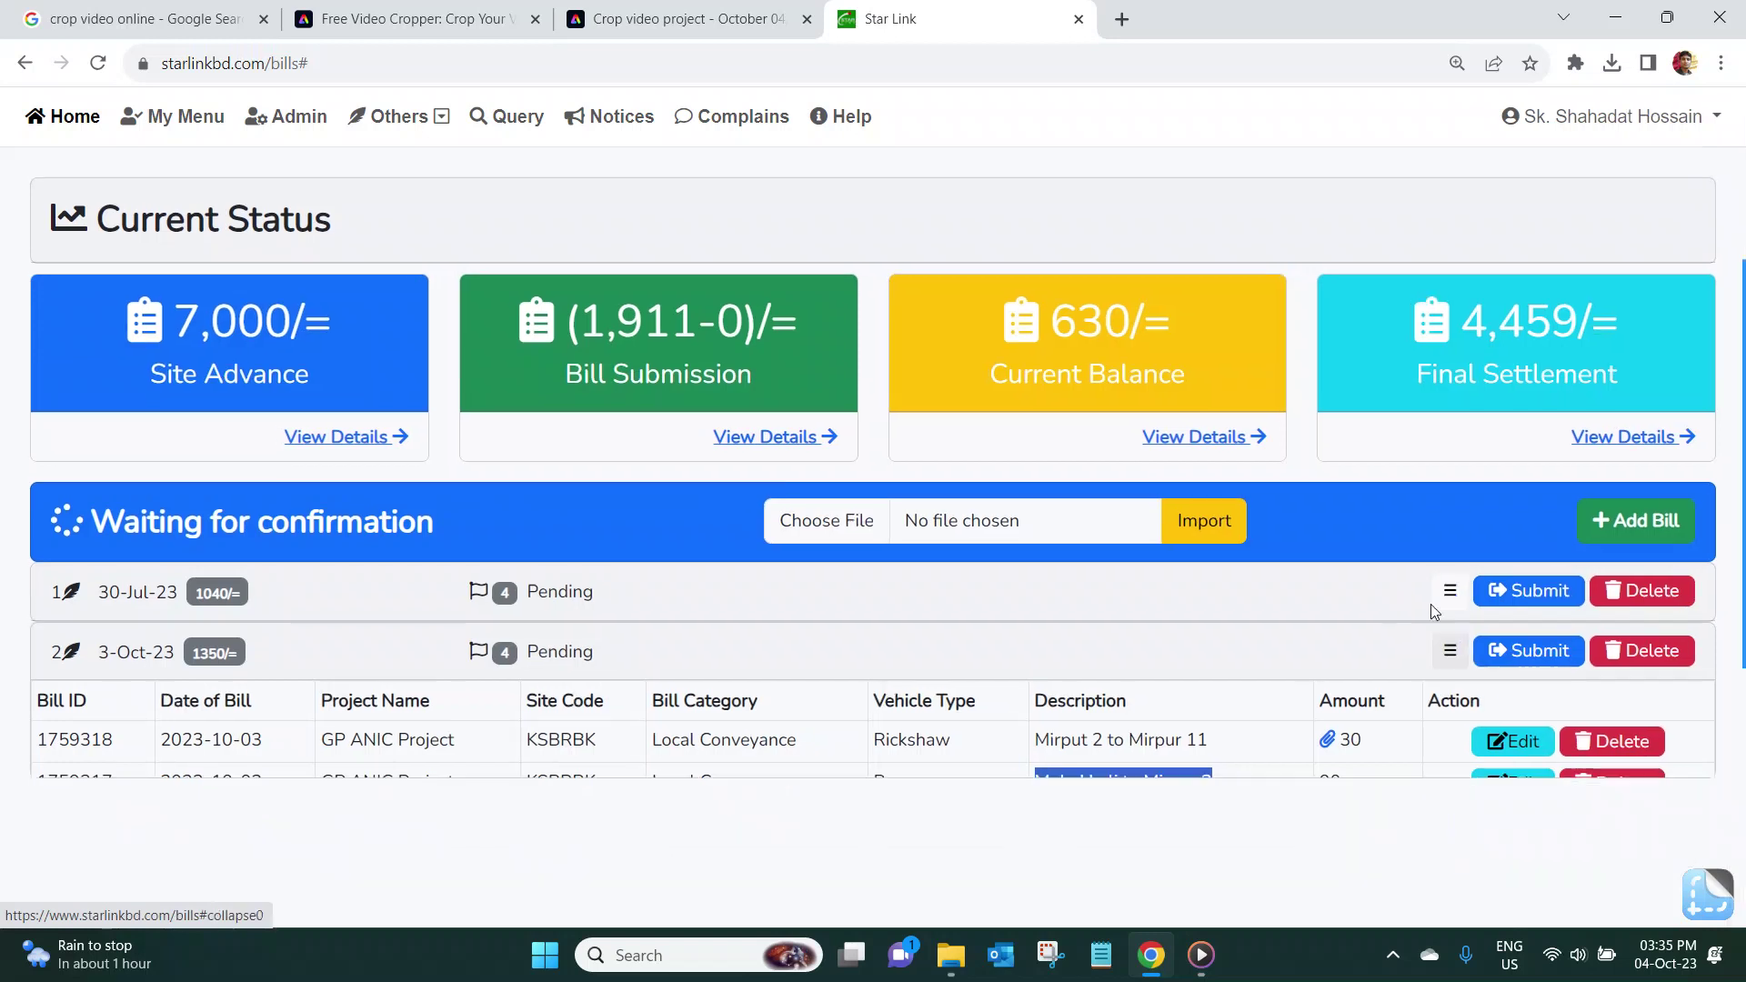
{"action": "left_click", "coordinate": [1543, 663]}
{"action": "left_click", "coordinate": [986, 194]}
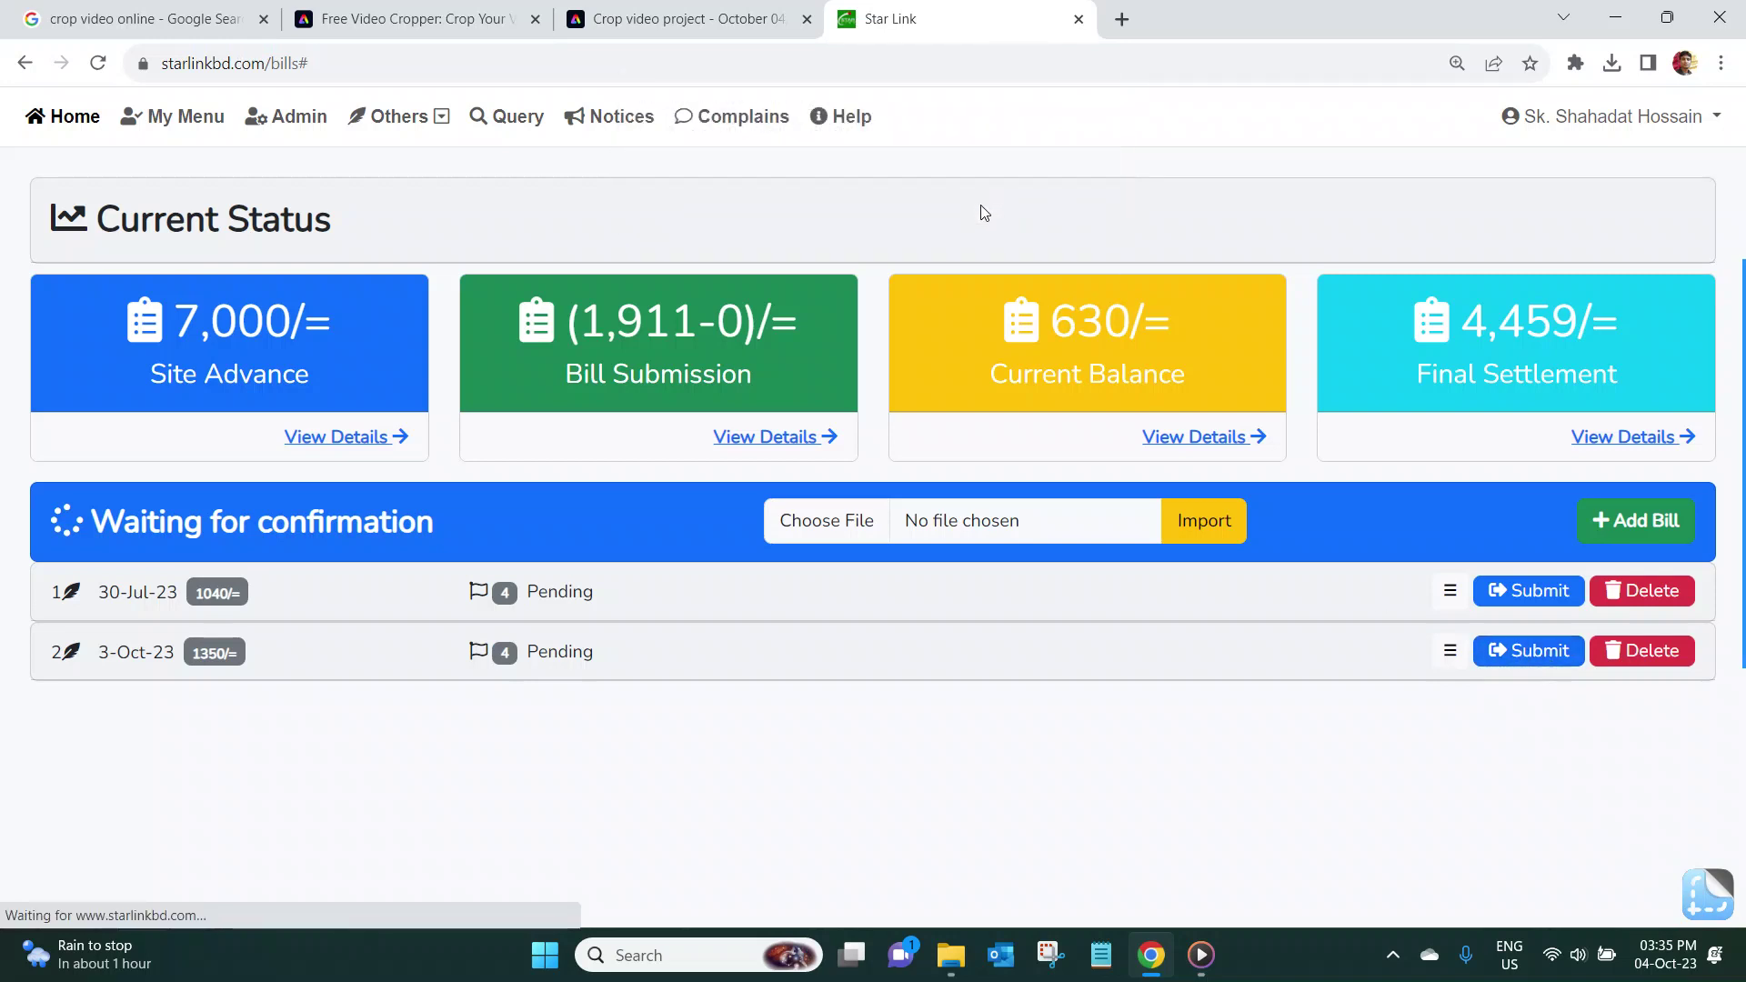